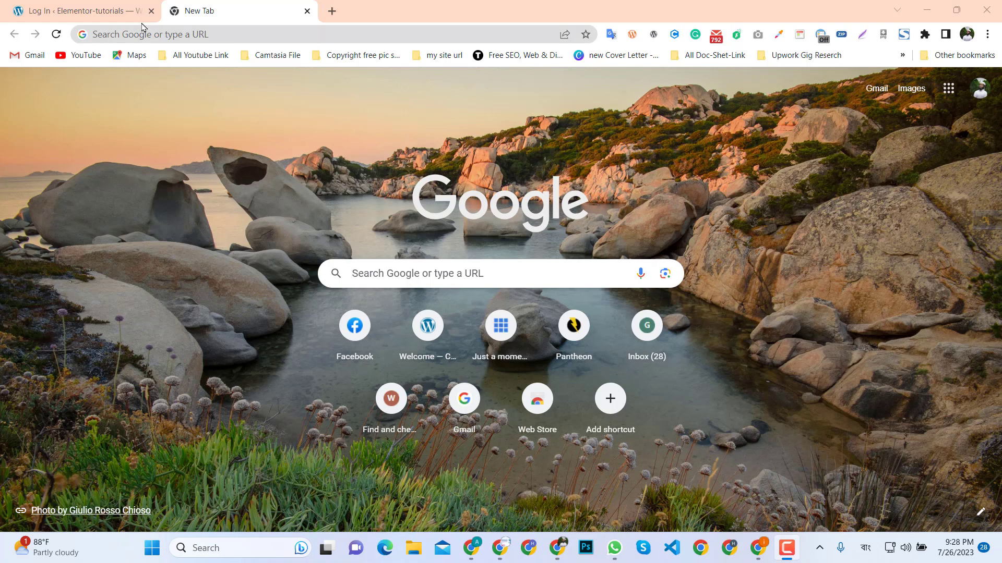
- Log in to the Elementor-tutorials WordPress site with the prefilled credentials and dismiss the saved-password warning
{"action": "left_click", "coordinate": [115, 10]}
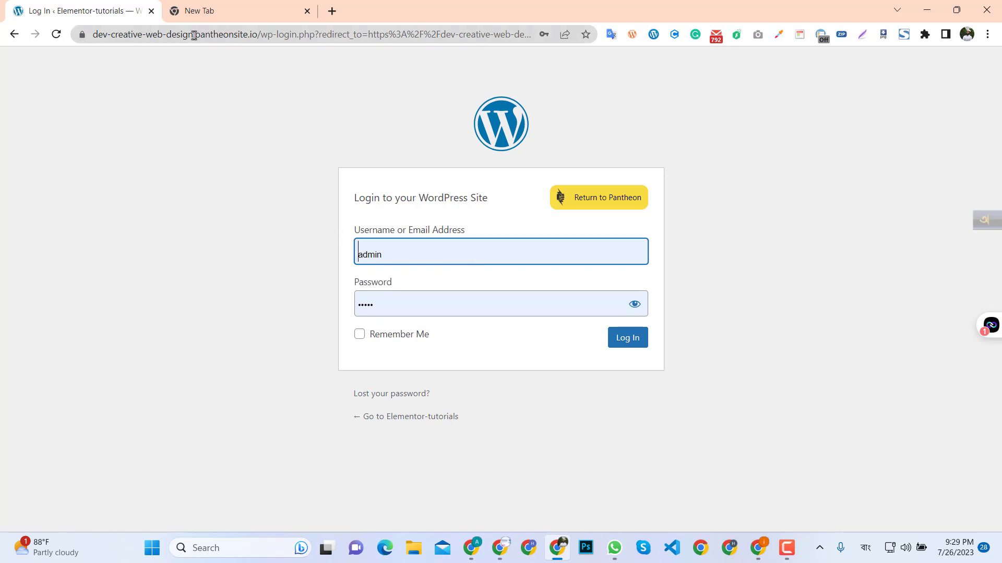
{"action": "mouse_move", "coordinate": [193, 35]}
{"action": "left_mouse_down"}
{"action": "mouse_move", "coordinate": [261, 35]}
{"action": "mouse_move", "coordinate": [188, 33]}
{"action": "mouse_move", "coordinate": [199, 32]}
{"action": "left_mouse_up"}
{"action": "left_click", "coordinate": [244, 63]}
{"action": "left_click", "coordinate": [262, 139]}
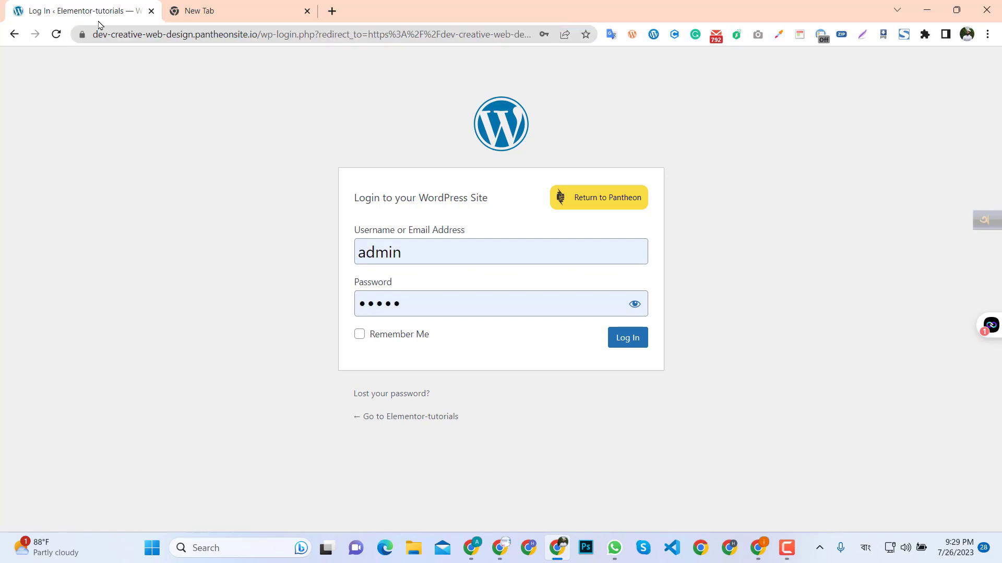
{"action": "left_click", "coordinate": [619, 344]}
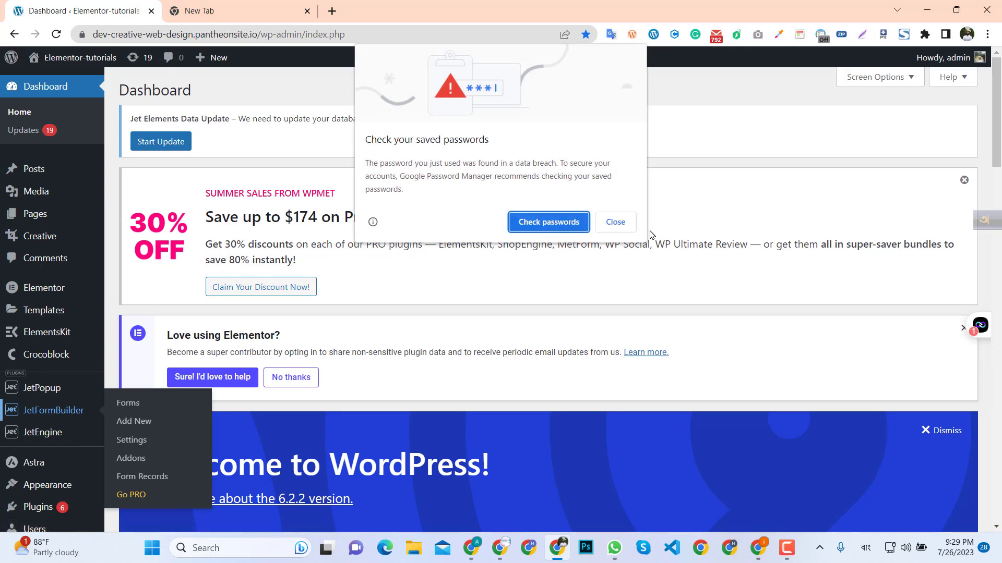
{"action": "left_click", "coordinate": [615, 223]}
- Look through the dashboard's admin navigation from Posts down to Settings, including the Elementor and ElementsKit entries
{"action": "scroll", "coordinate": [31, 407], "scroll_direction": "down", "scroll_amount": 3}
{"action": "scroll", "coordinate": [32, 470], "scroll_direction": "up", "scroll_amount": 3}
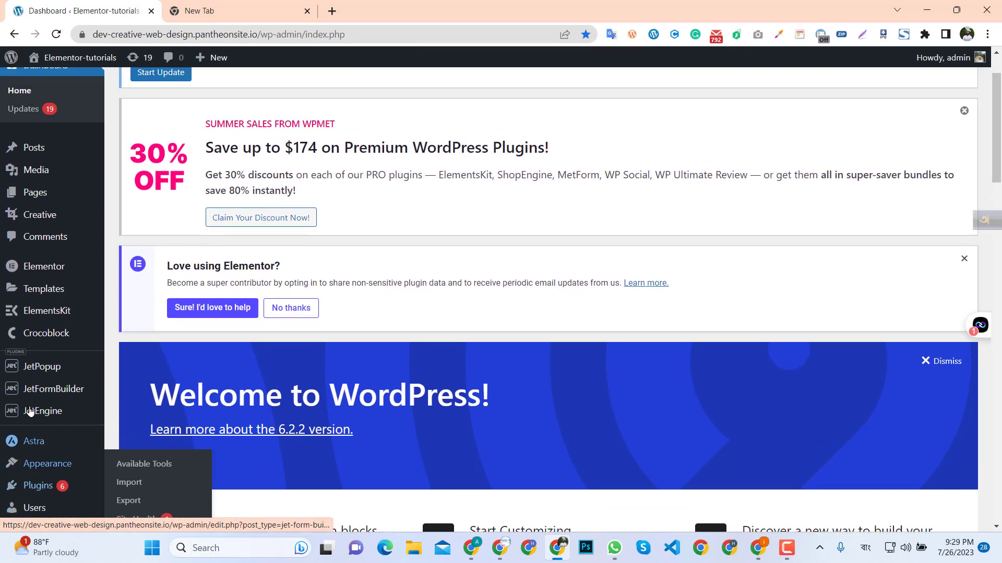
{"action": "scroll", "coordinate": [33, 444], "scroll_direction": "down", "scroll_amount": 3}
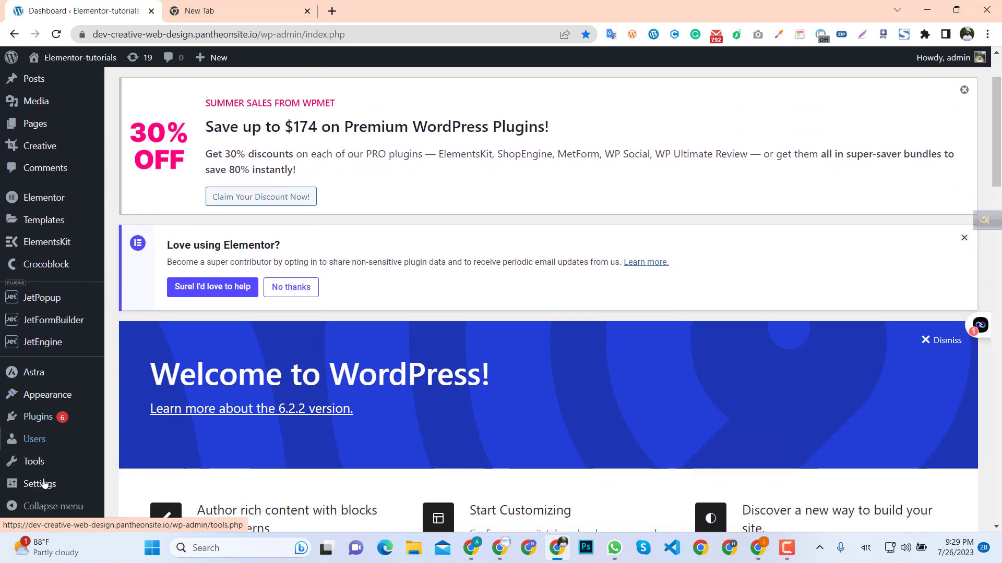
{"action": "mouse_move", "coordinate": [20, 255]}
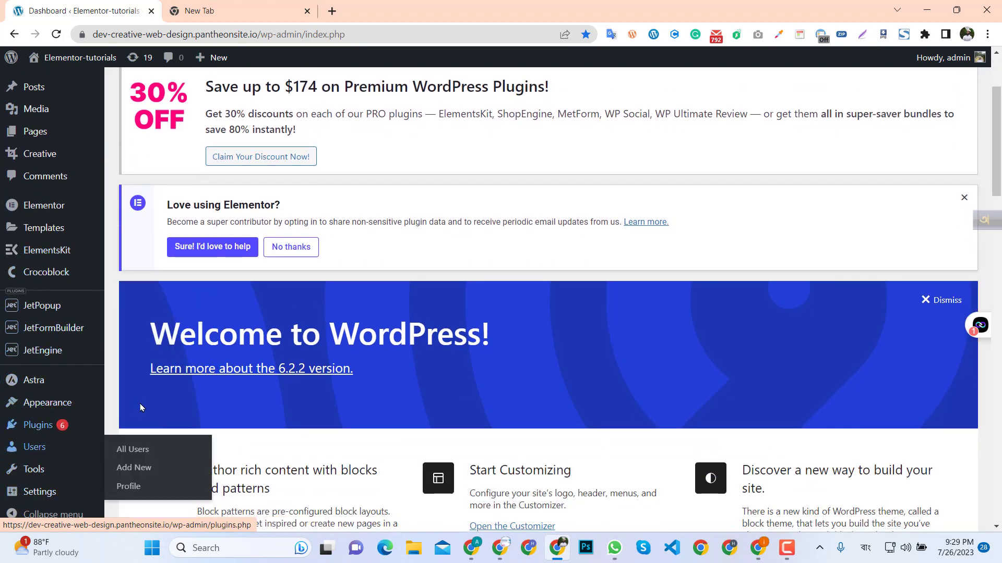
{"action": "scroll", "coordinate": [43, 297], "scroll_direction": "up", "scroll_amount": 2}
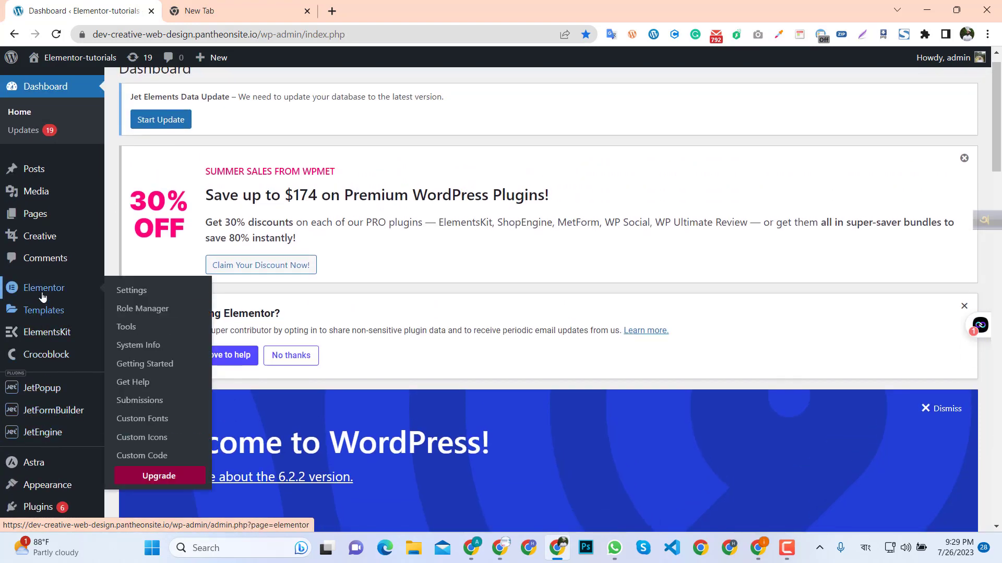
{"action": "scroll", "coordinate": [40, 424], "scroll_direction": "down", "scroll_amount": 1}
{"action": "scroll", "coordinate": [40, 423], "scroll_direction": "down", "scroll_amount": 3}
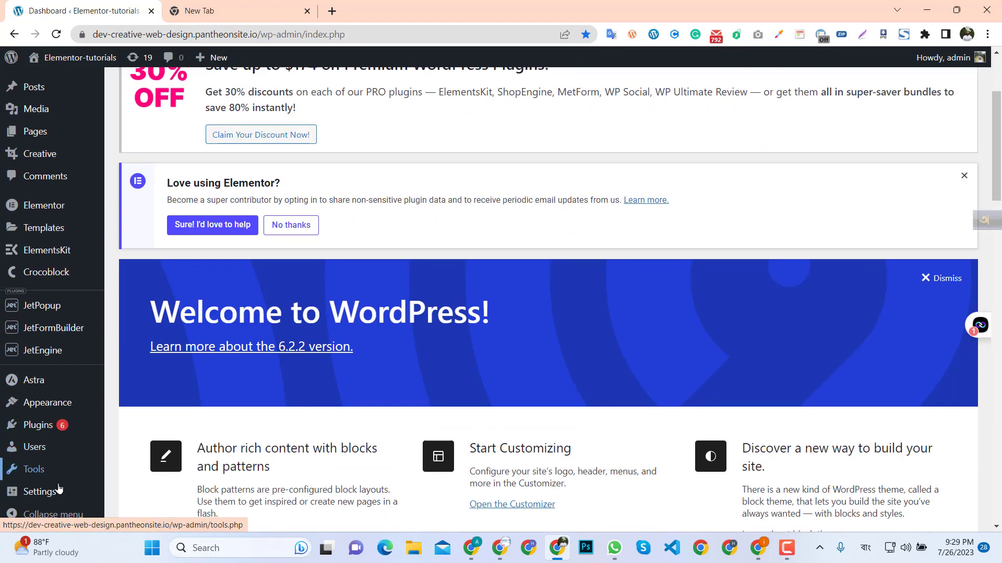
{"action": "scroll", "coordinate": [33, 396], "scroll_direction": "up", "scroll_amount": 4}
{"action": "mouse_move", "coordinate": [36, 340]}
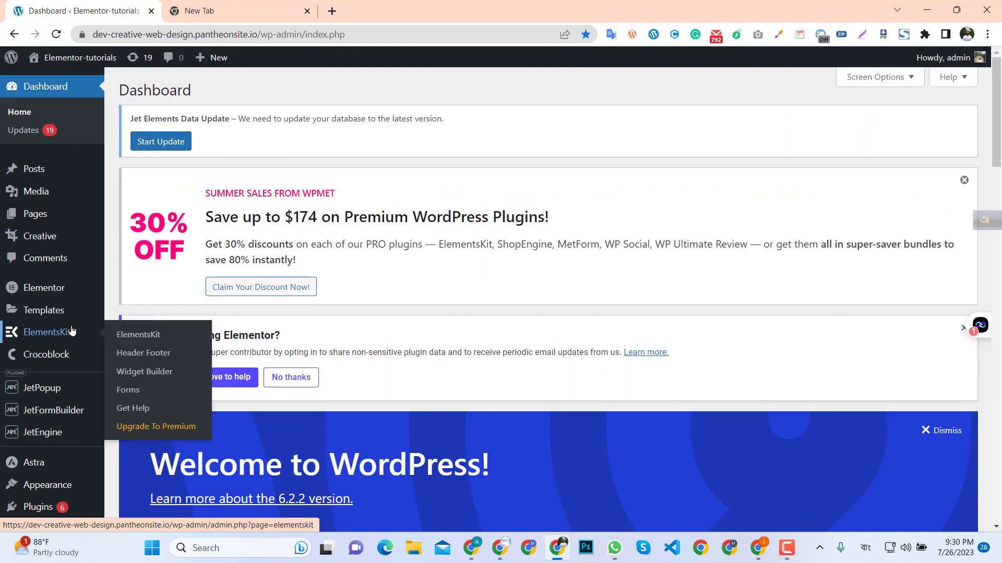
{"action": "scroll", "coordinate": [54, 414], "scroll_direction": "down", "scroll_amount": 3}
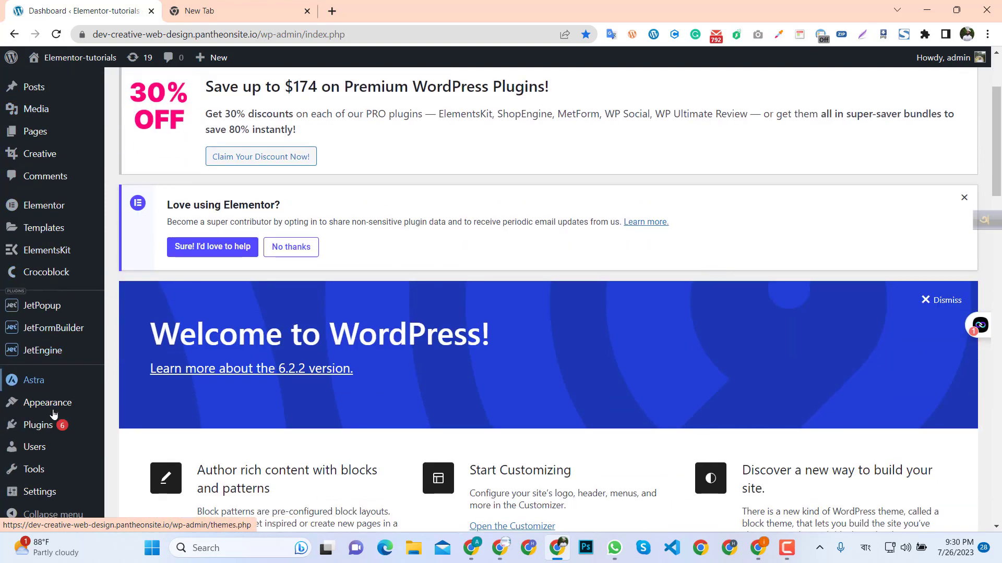
{"action": "scroll", "coordinate": [54, 420], "scroll_direction": "down", "scroll_amount": 1}
- Open the page for adding new plugins in a separate browser tab and switch to it
{"action": "mouse_move", "coordinate": [55, 430]}
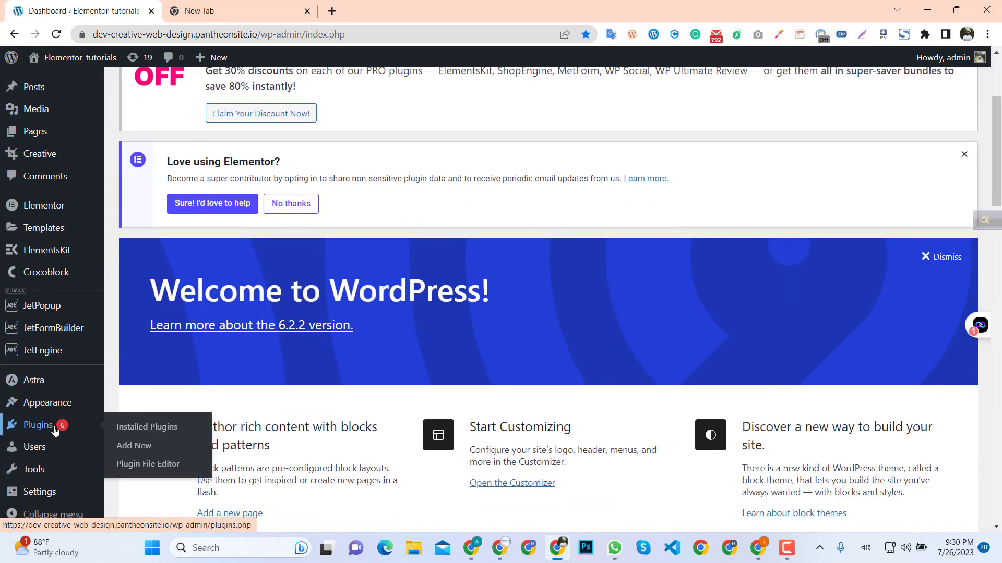
{"action": "middle_click", "coordinate": [134, 445]}
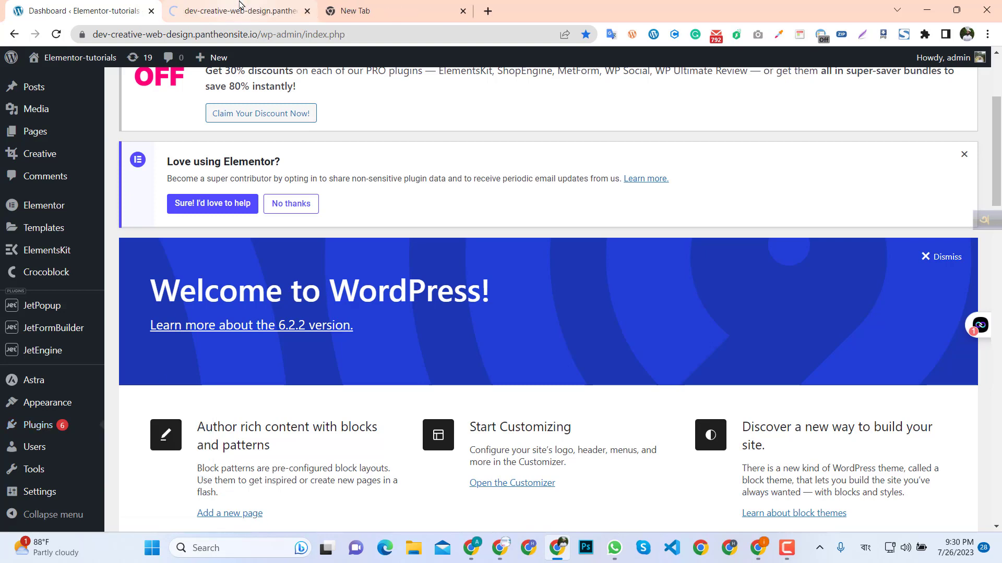
{"action": "left_click", "coordinate": [239, 9]}
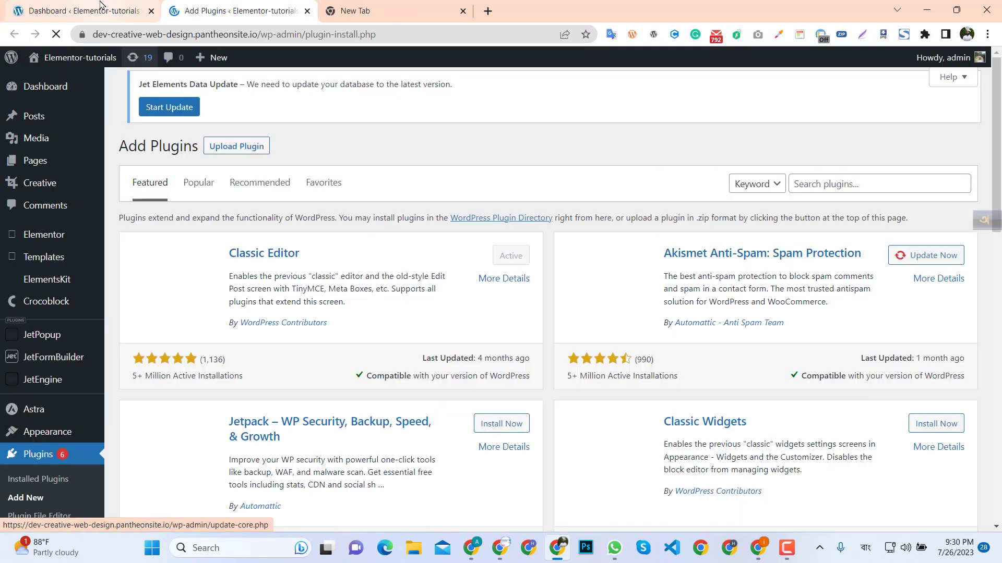
{"action": "left_click", "coordinate": [101, 7]}
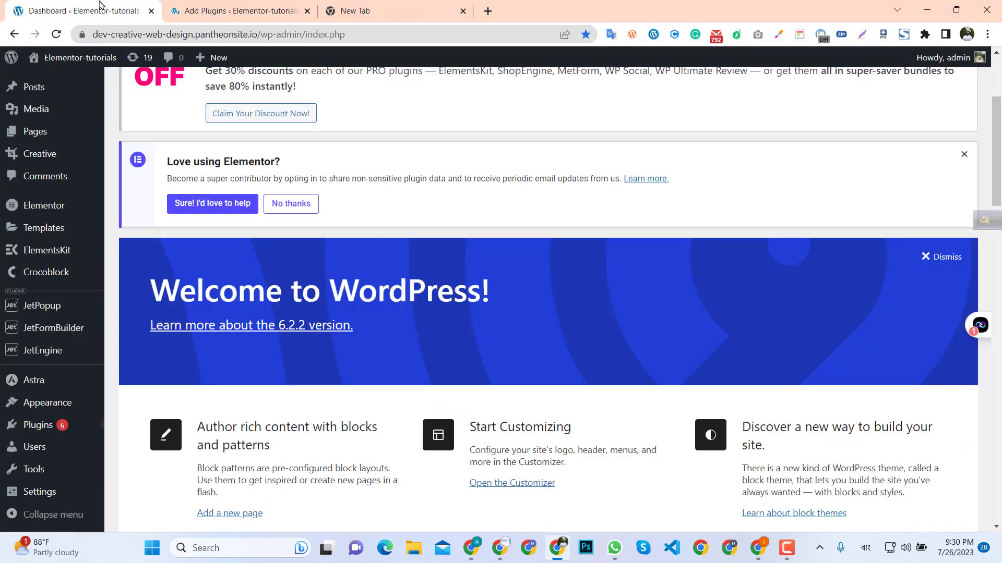
{"action": "left_click", "coordinate": [239, 10]}
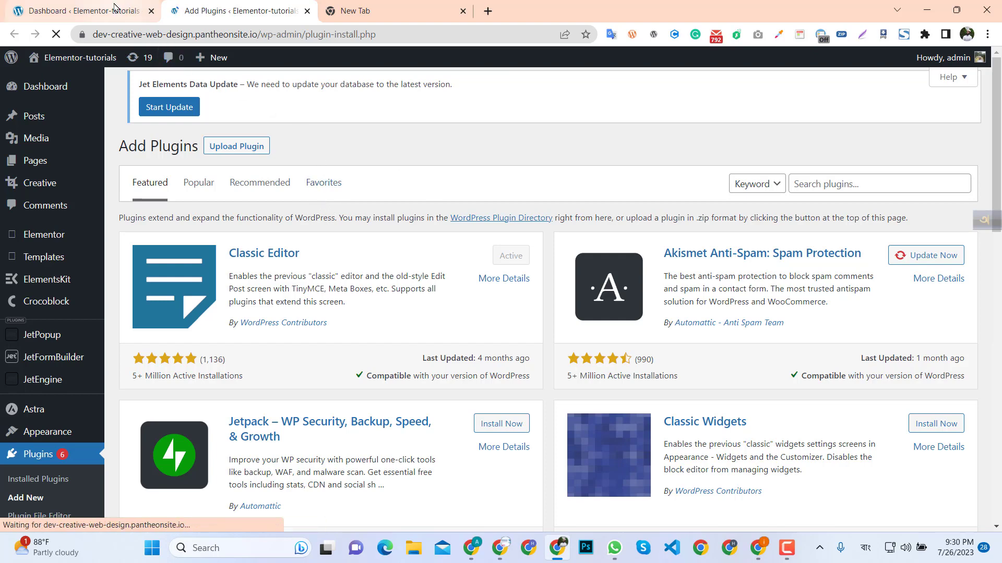
{"action": "left_click", "coordinate": [86, 9]}
{"action": "left_click", "coordinate": [219, 11]}
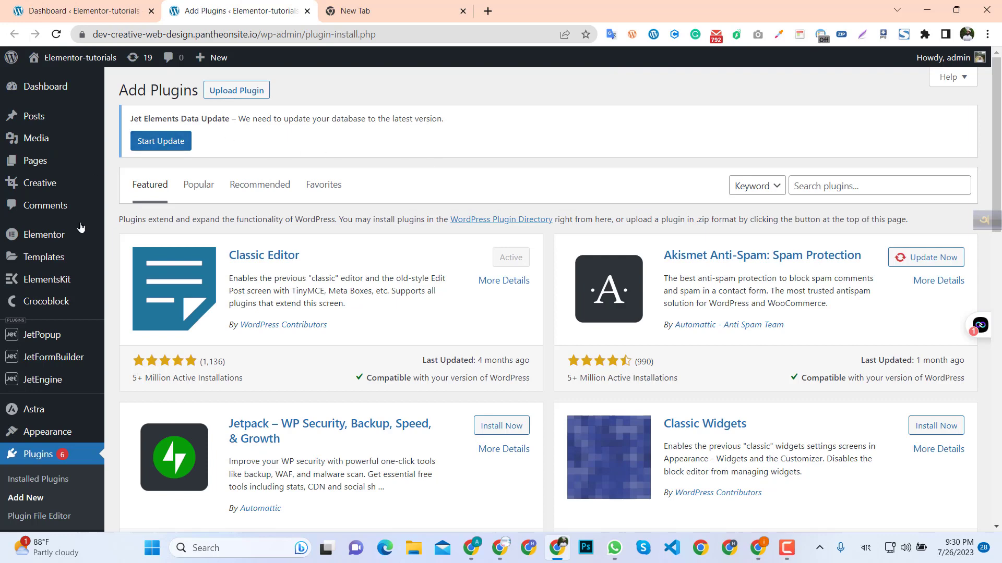
- Search the plugin directory for "wp reset"
{"action": "scroll", "coordinate": [522, 235], "scroll_direction": "down", "scroll_amount": 3}
{"action": "scroll", "coordinate": [782, 211], "scroll_direction": "up", "scroll_amount": 3}
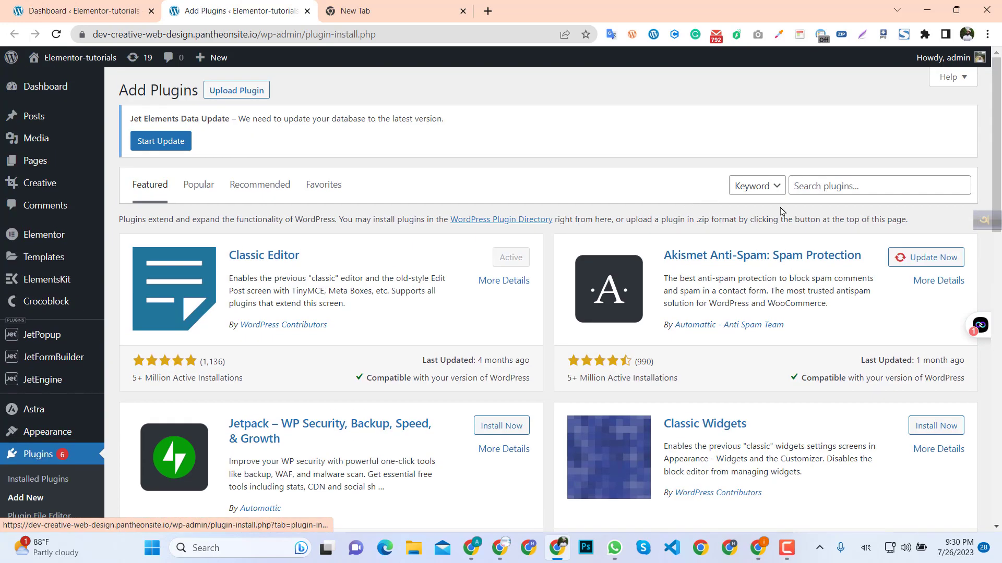
{"action": "left_click", "coordinate": [811, 190]}
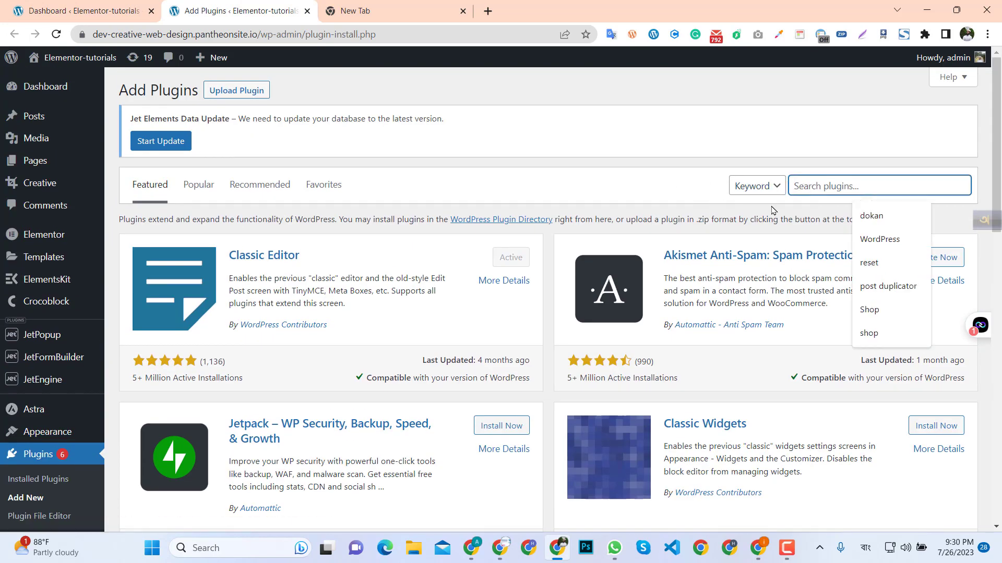
{"action": "scroll", "coordinate": [991, 165], "scroll_direction": "down", "scroll_amount": 3}
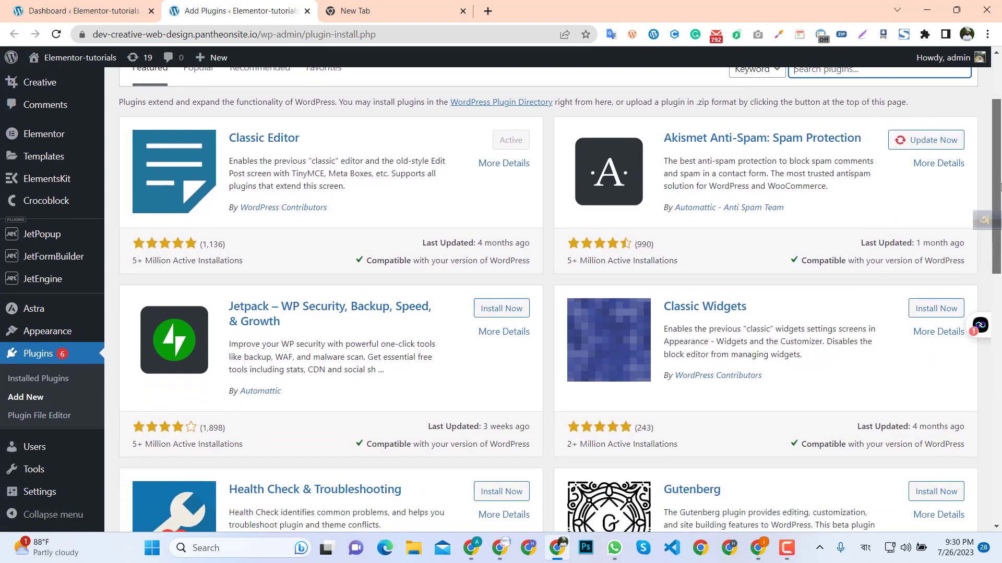
{"action": "scroll", "coordinate": [951, 147], "scroll_direction": "up", "scroll_amount": 3}
{"action": "left_click", "coordinate": [811, 182]}
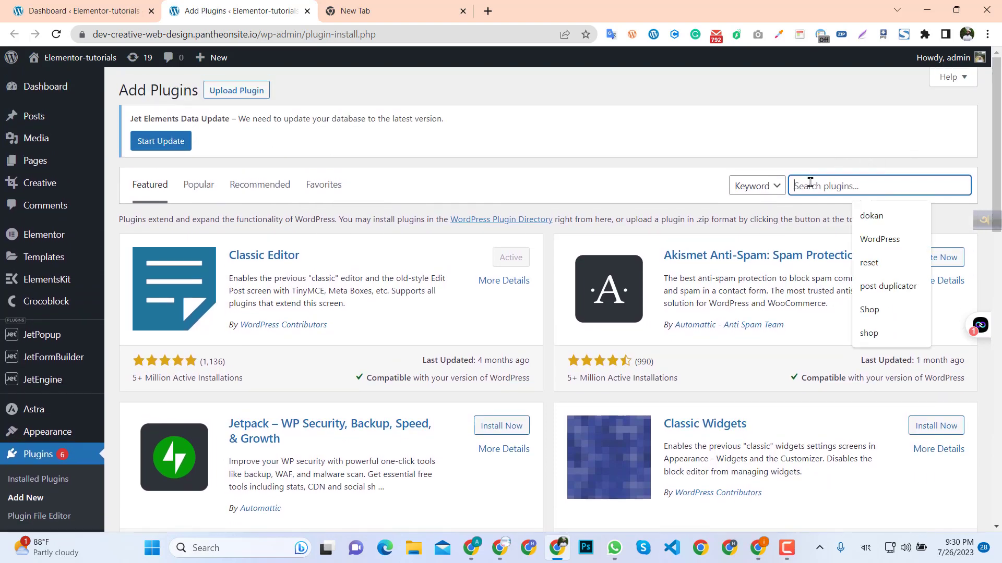
{"action": "type", "text": "wp"}
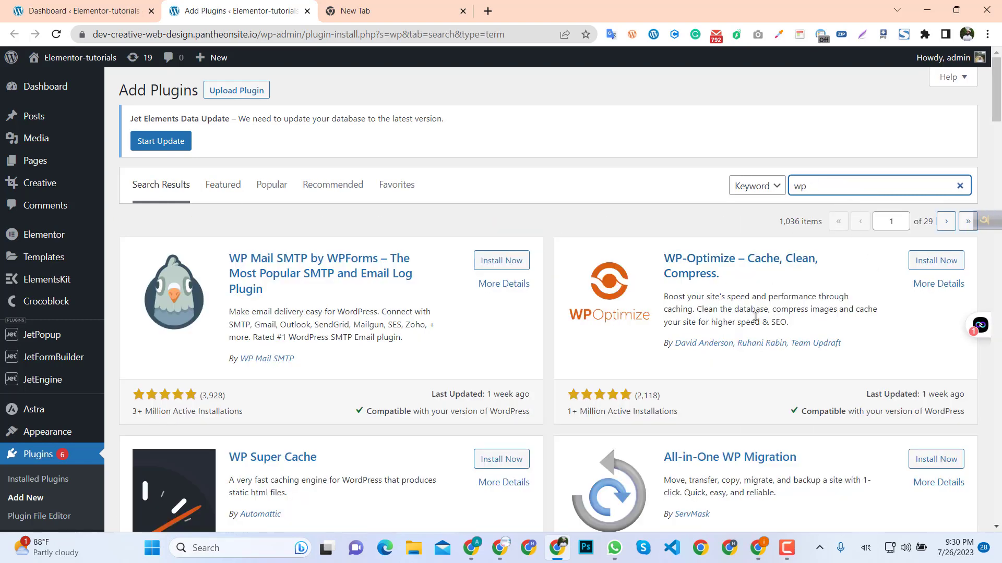
{"action": "type", "text": " re"}
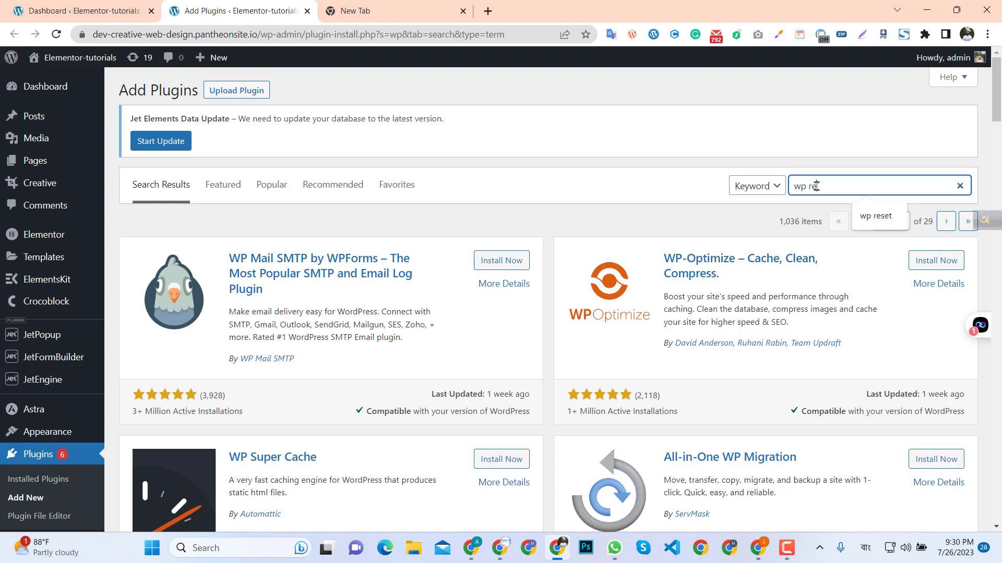
{"action": "type", "text": "set"}
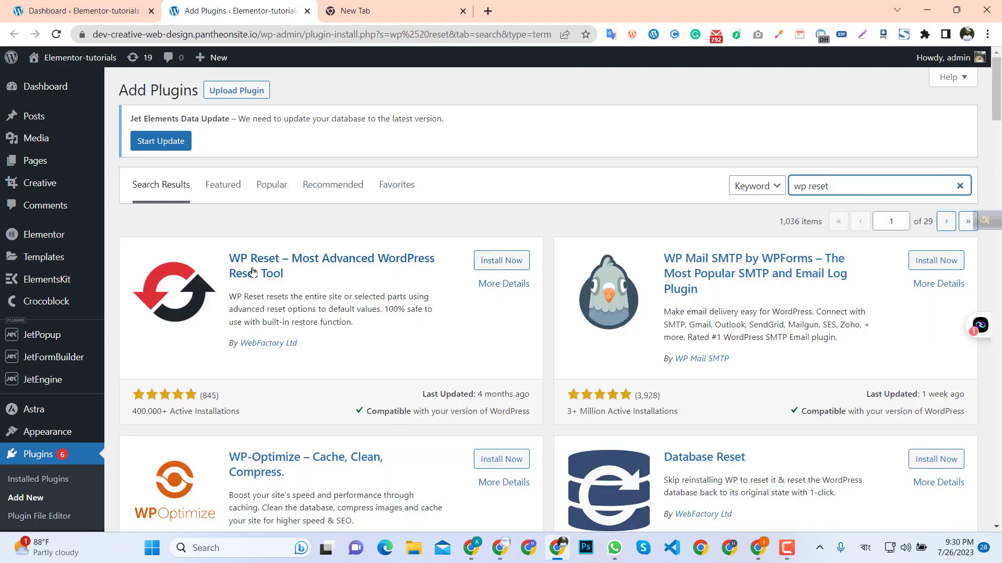
- Install and activate the plugin "WP Reset – Most Advanced WordPress Reset Tool" and dismiss its welcome notice
{"action": "left_click", "coordinate": [493, 260]}
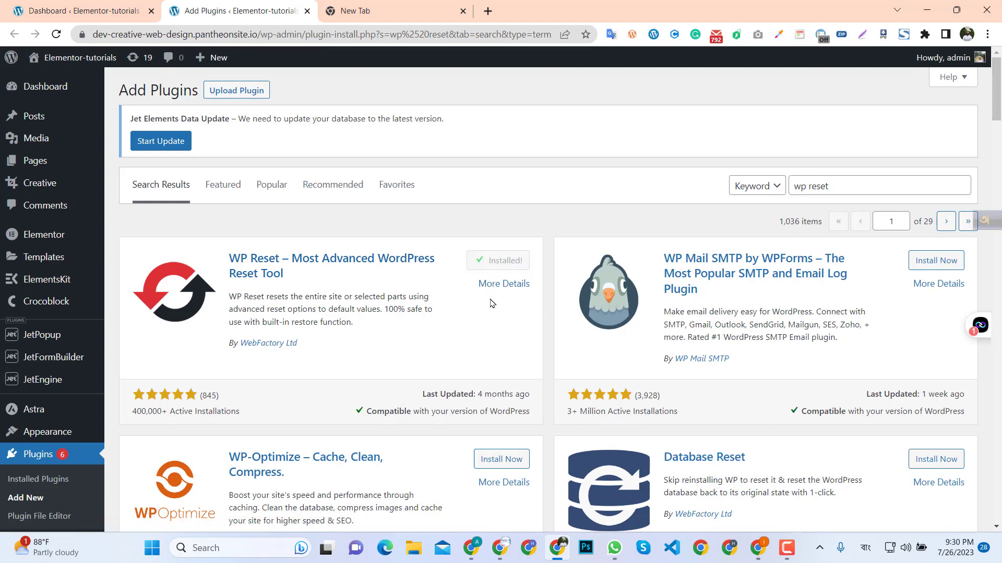
{"action": "left_click", "coordinate": [506, 262]}
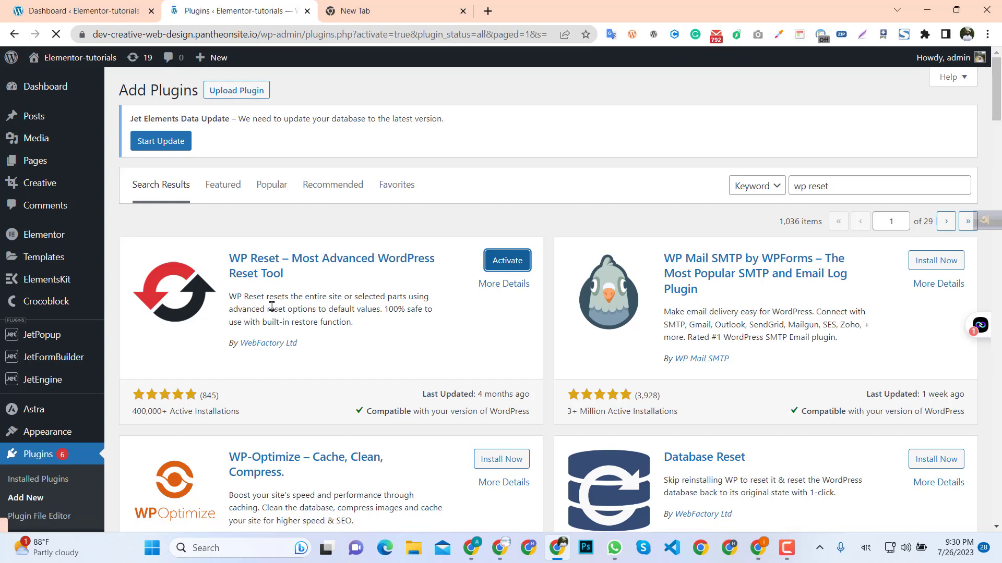
{"action": "scroll", "coordinate": [32, 454], "scroll_direction": "down", "scroll_amount": 2}
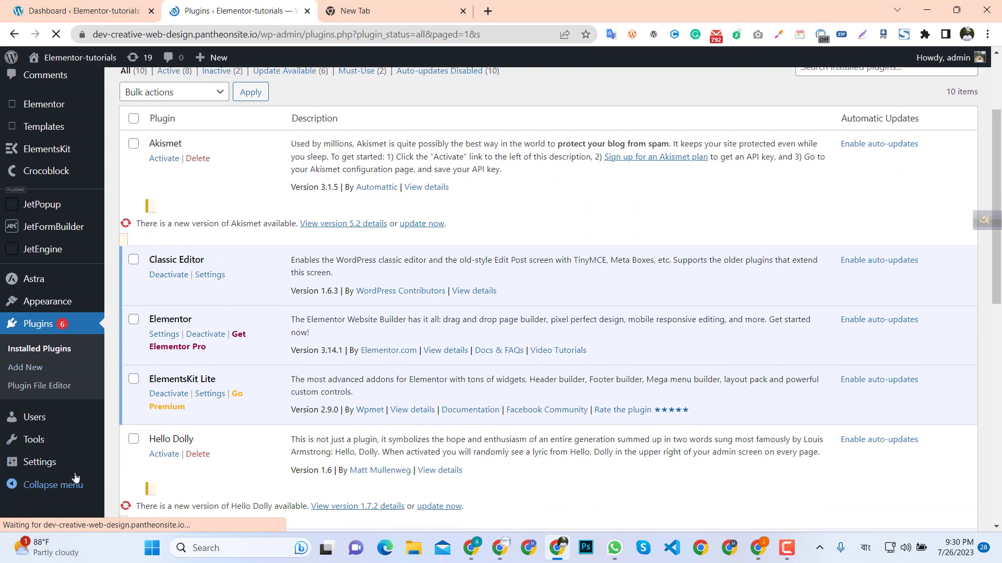
{"action": "scroll", "coordinate": [47, 470], "scroll_direction": "down", "scroll_amount": 2}
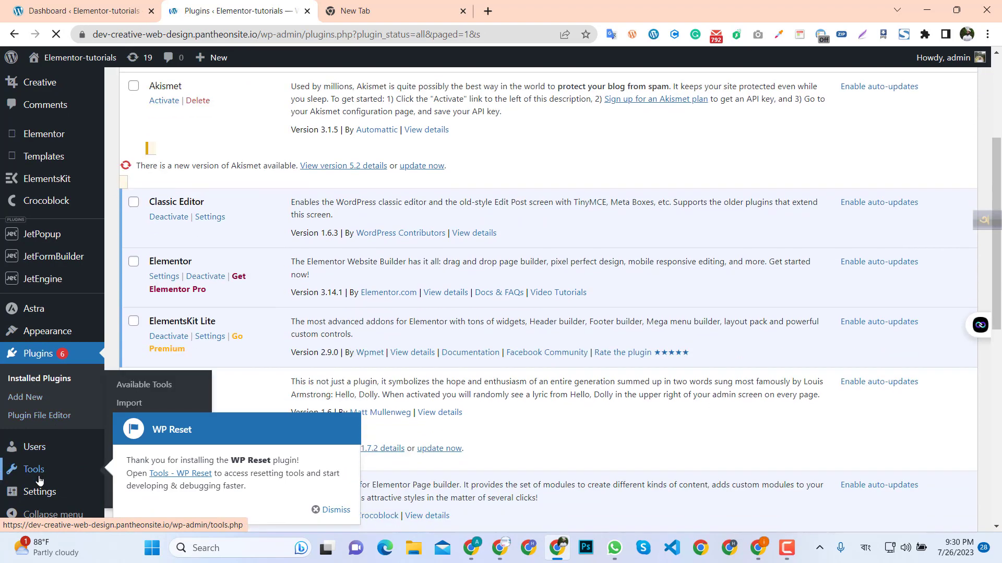
{"action": "left_click", "coordinate": [324, 510]}
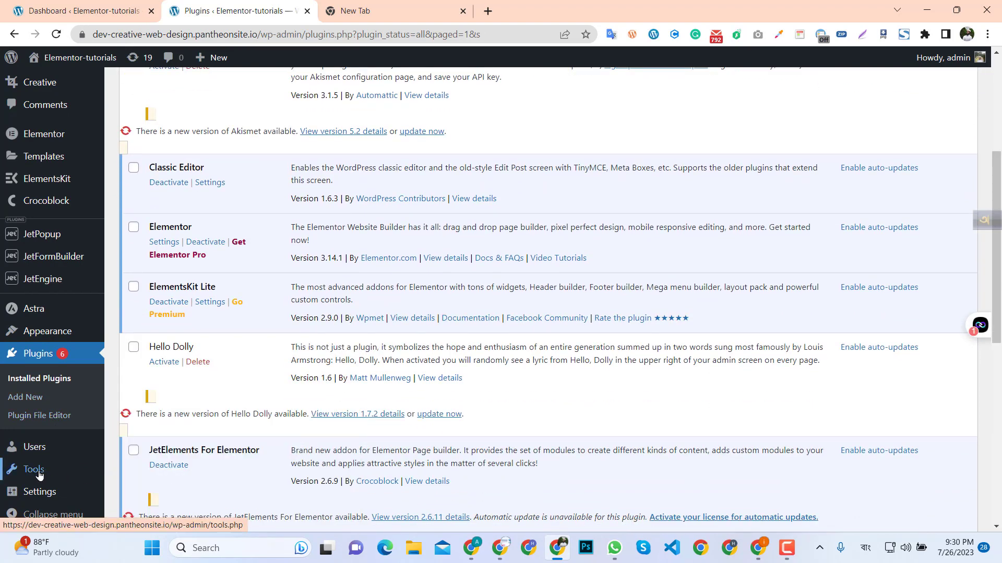
- Open the WP Reset tool page in a new browser tab and close the PRO license offer
{"action": "mouse_move", "coordinate": [39, 474]}
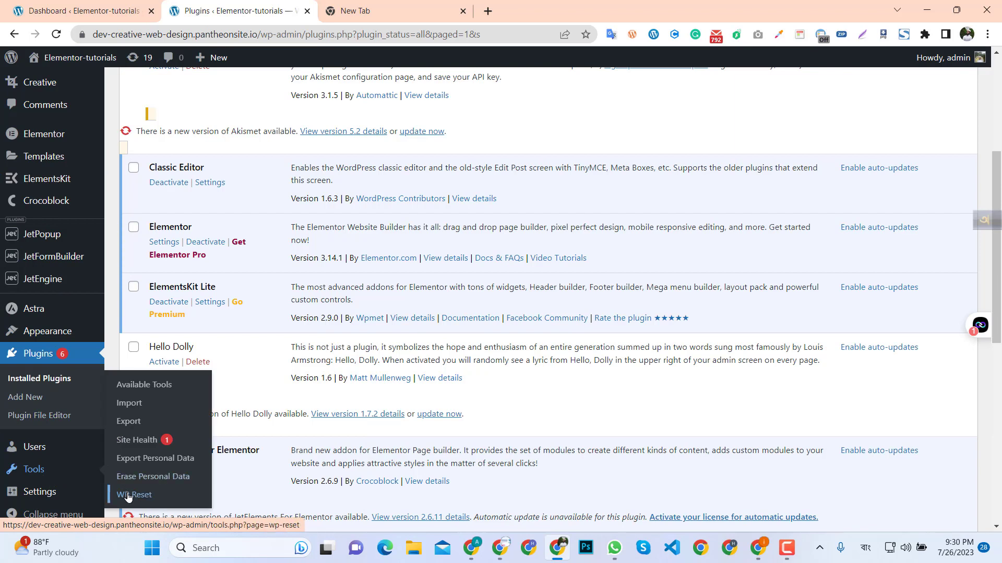
{"action": "middle_click", "coordinate": [138, 496]}
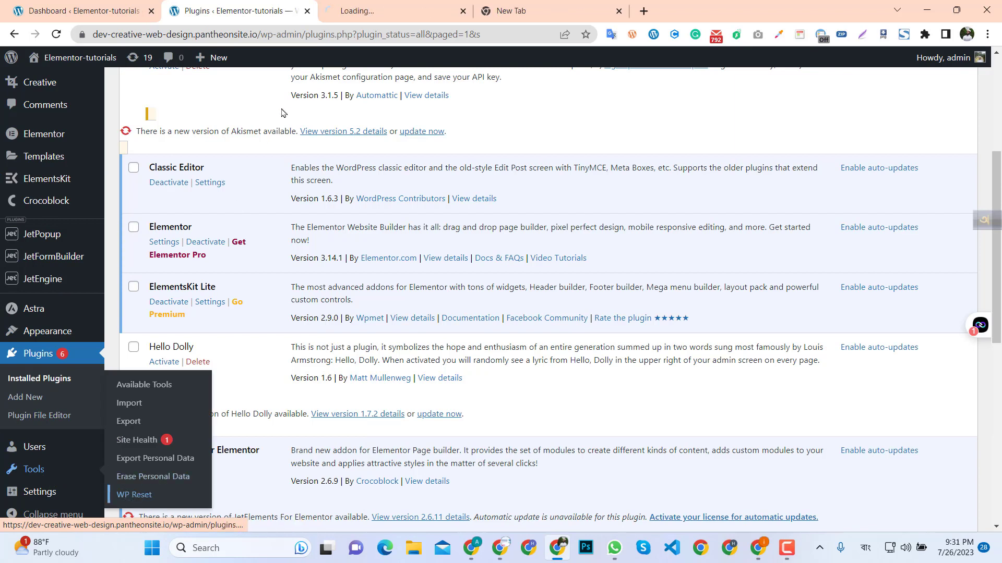
{"action": "left_click", "coordinate": [380, 11]}
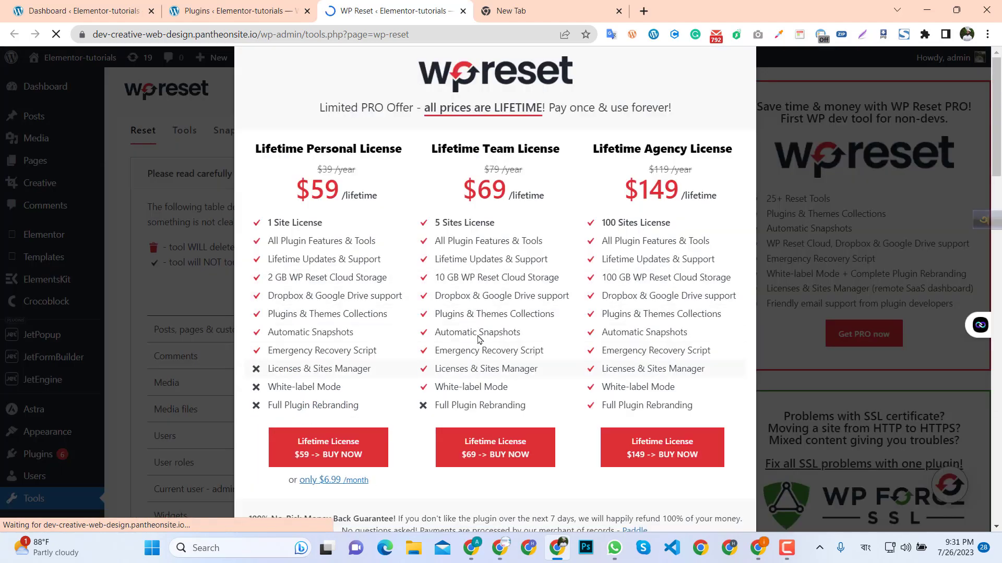
{"action": "left_click", "coordinate": [775, 281]}
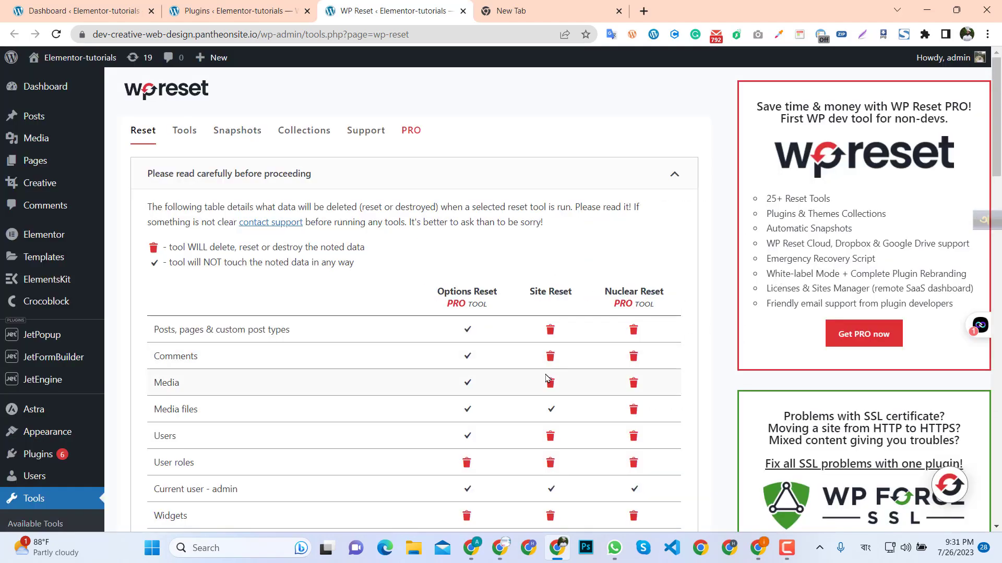
- Review the reset explanation table and the Site Reset options on the WP Reset page
{"action": "scroll", "coordinate": [545, 378], "scroll_direction": "down", "scroll_amount": 11}
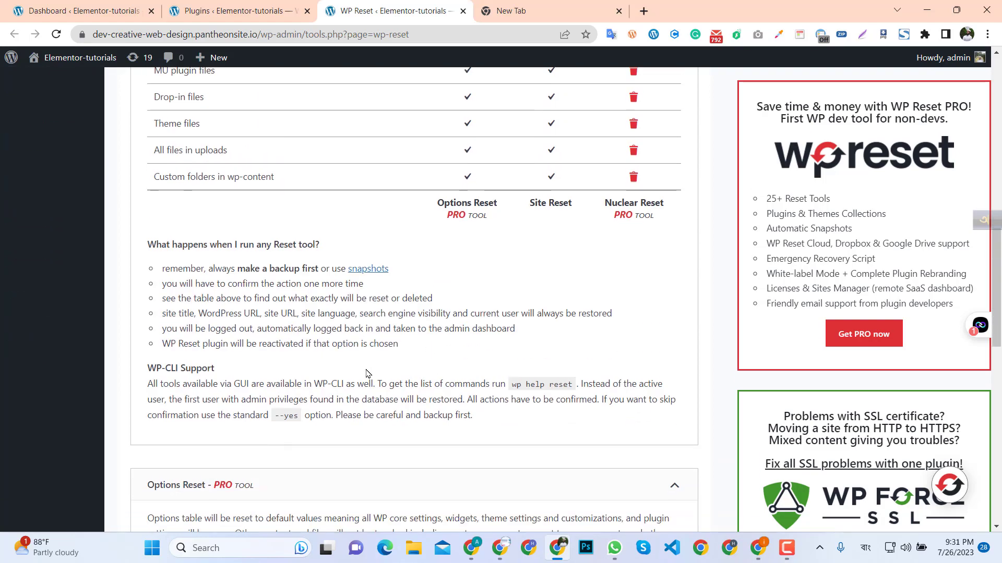
{"action": "scroll", "coordinate": [367, 374], "scroll_direction": "down", "scroll_amount": 10}
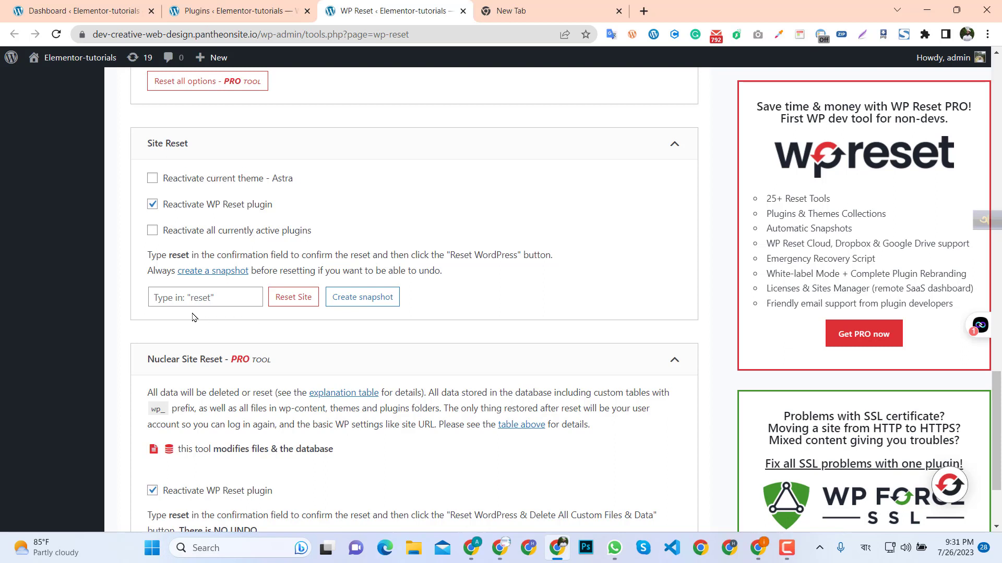
{"action": "scroll", "coordinate": [241, 319], "scroll_direction": "up", "scroll_amount": 2}
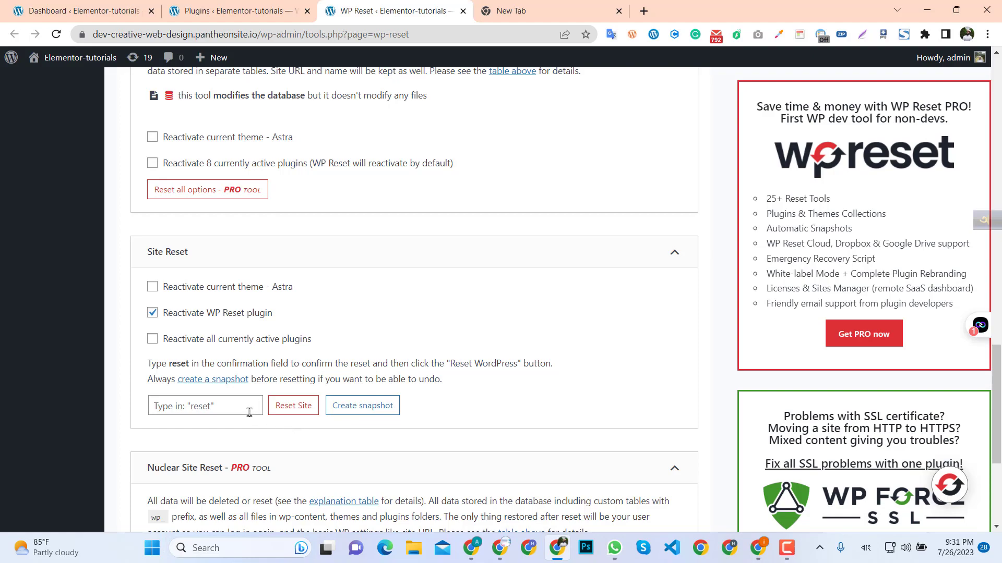
- Create a snapshot named "Before resetting the site" from the Site Reset section and close the completion message
{"action": "scroll", "coordinate": [303, 432], "scroll_direction": "up", "scroll_amount": 6}
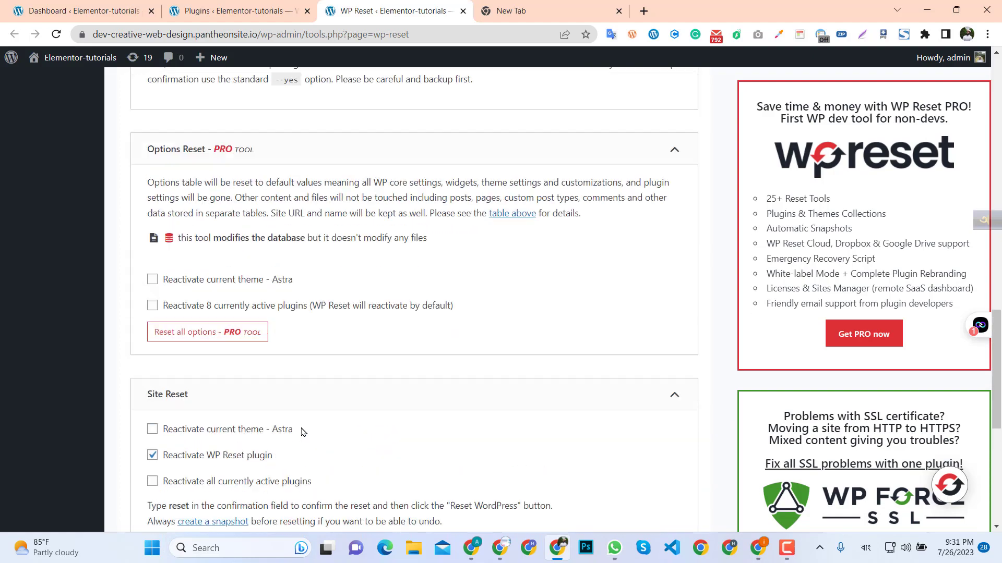
{"action": "scroll", "coordinate": [317, 443], "scroll_direction": "down", "scroll_amount": 8}
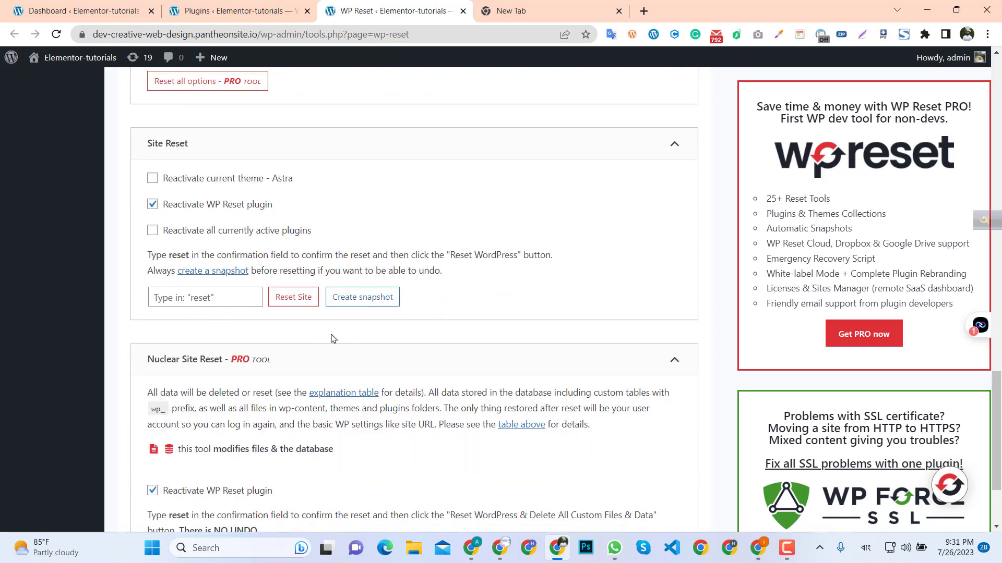
{"action": "left_click", "coordinate": [366, 302]}
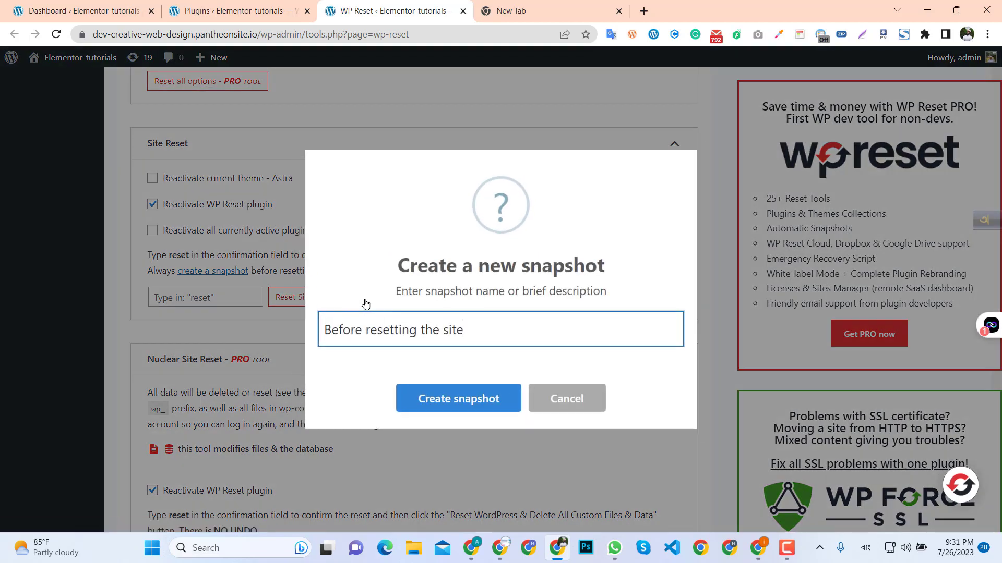
{"action": "left_click", "coordinate": [438, 406]}
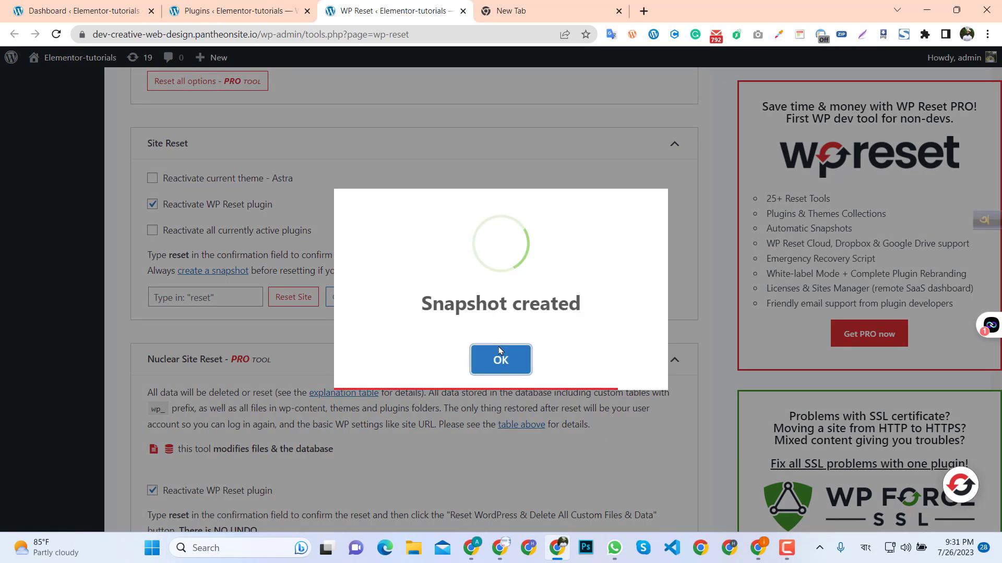
{"action": "left_click", "coordinate": [499, 351]}
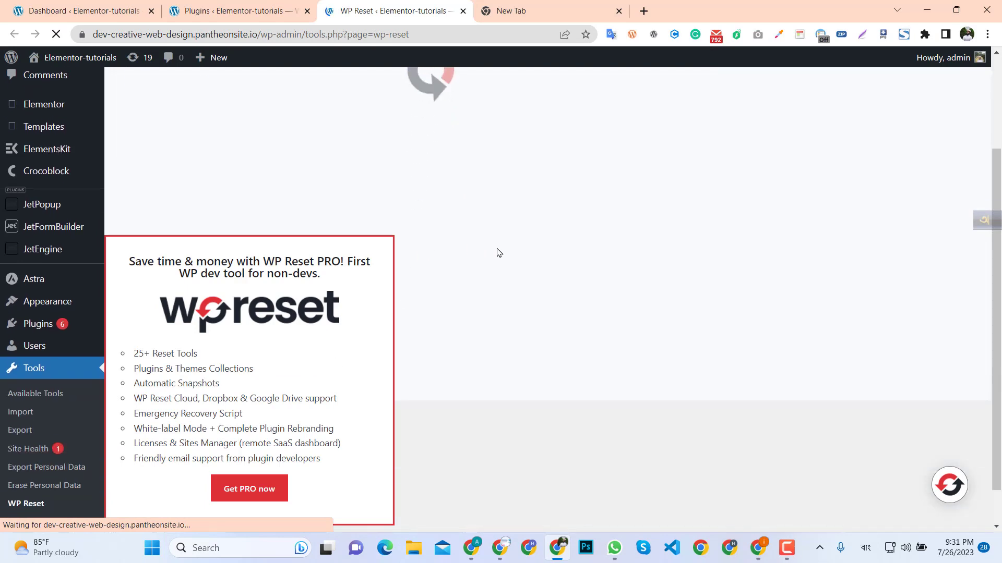
- Run Site Reset with only the WP Reset plugin set to reactivate, entering "reset" as confirmation, and confirm resetting WordPress
{"action": "scroll", "coordinate": [480, 329], "scroll_direction": "down", "scroll_amount": 1}
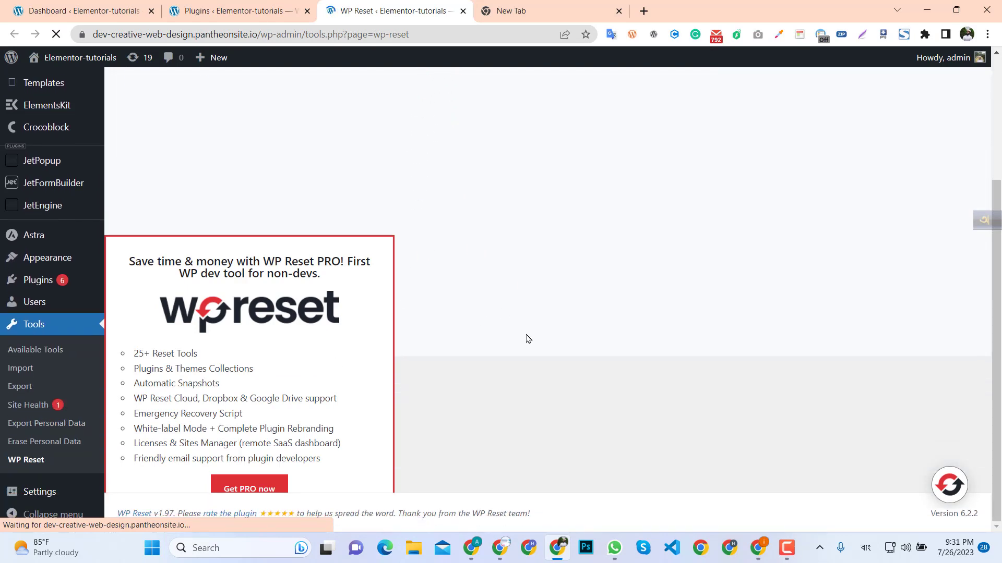
{"action": "scroll", "coordinate": [459, 391], "scroll_direction": "down", "scroll_amount": 8}
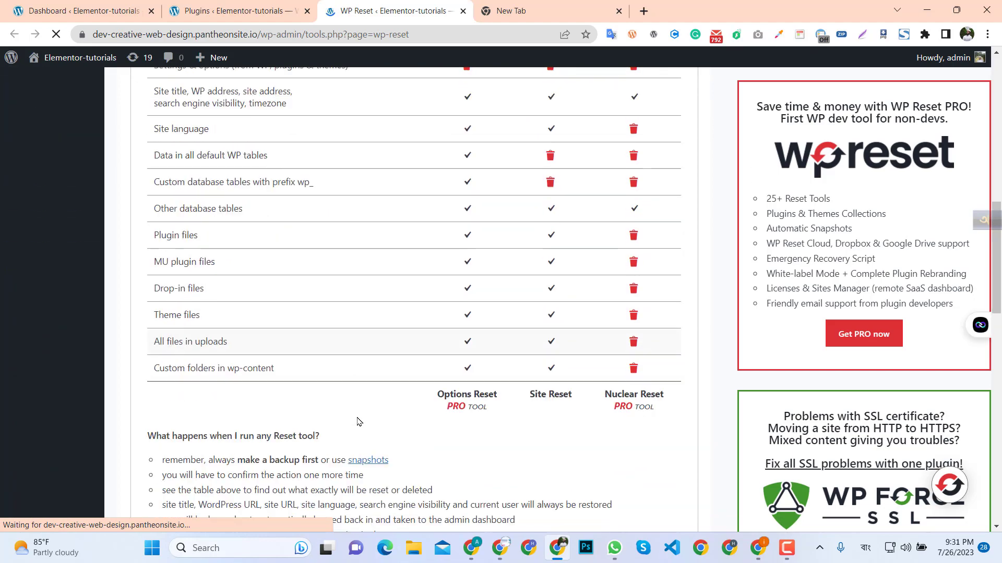
{"action": "scroll", "coordinate": [359, 421], "scroll_direction": "down", "scroll_amount": 18}
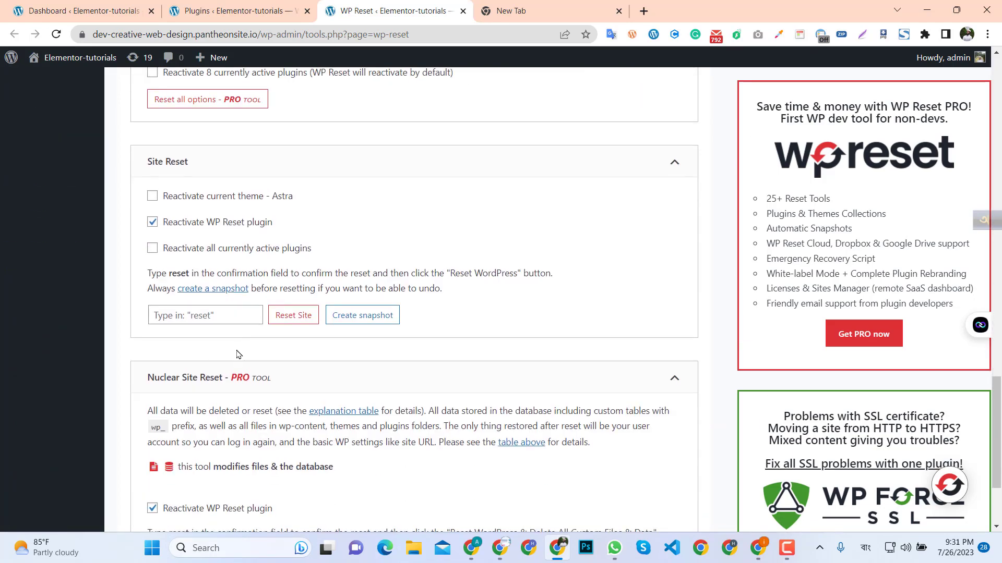
{"action": "left_click", "coordinate": [206, 316]}
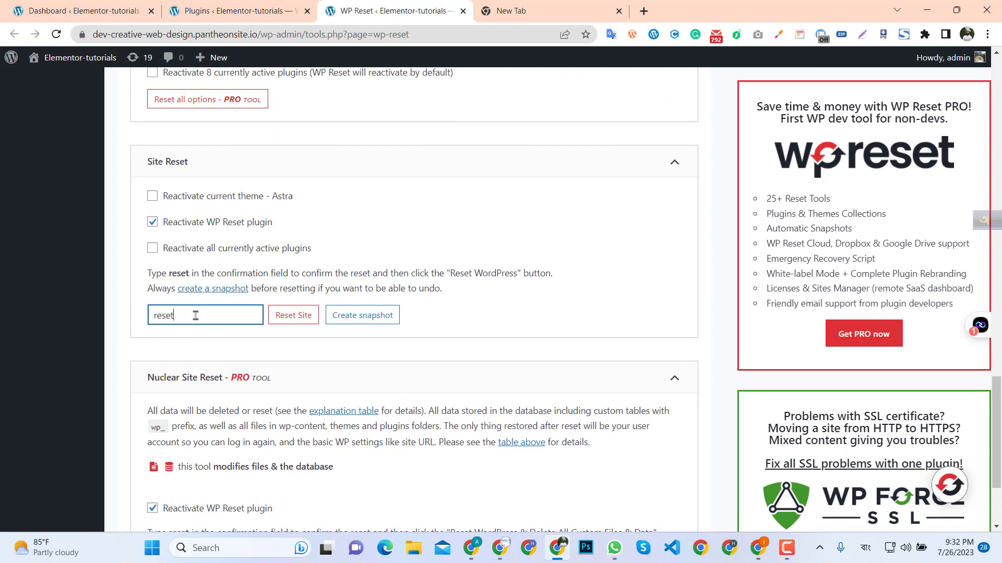
{"action": "left_click", "coordinate": [293, 321]}
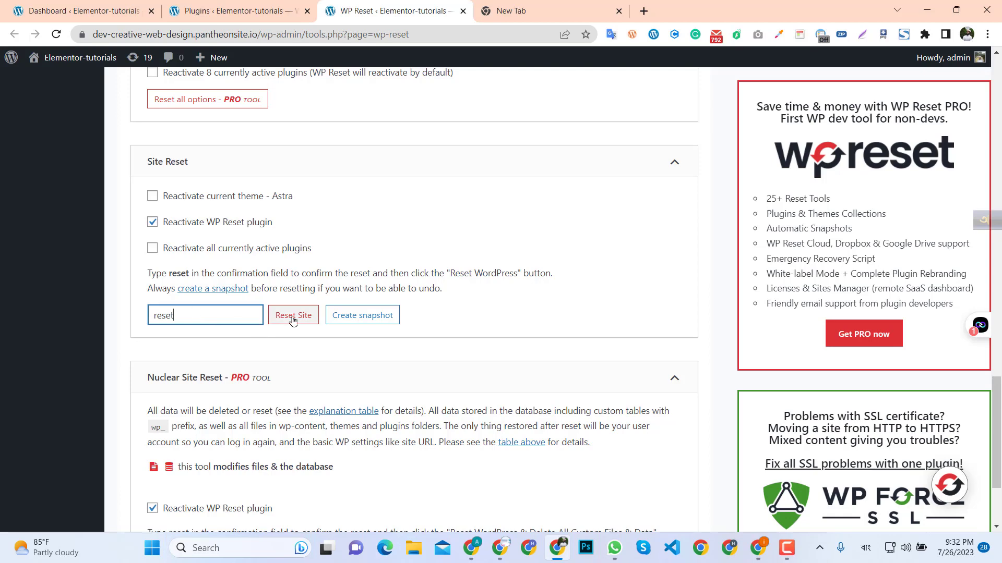
{"action": "left_click", "coordinate": [293, 320]}
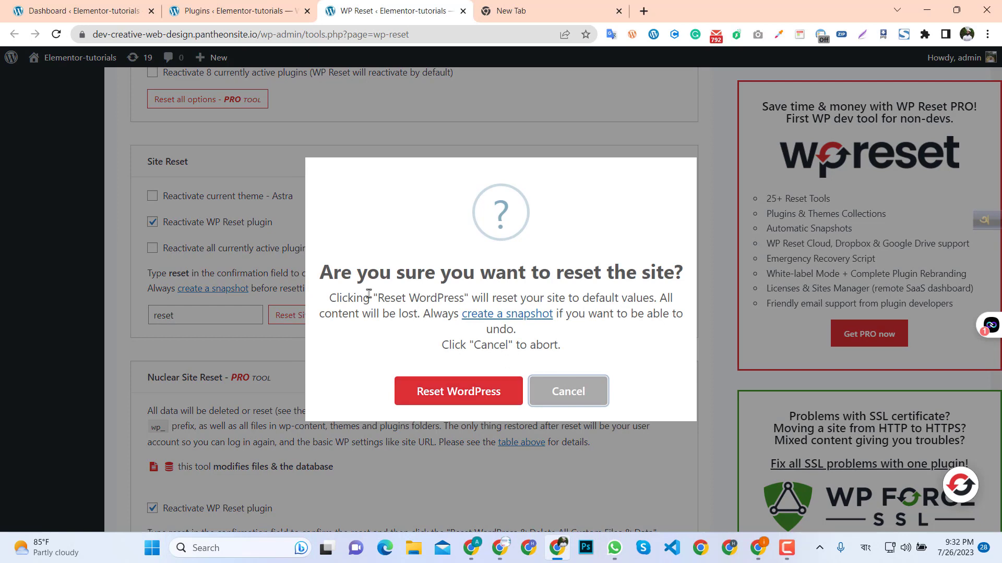
{"action": "left_click", "coordinate": [449, 397]}
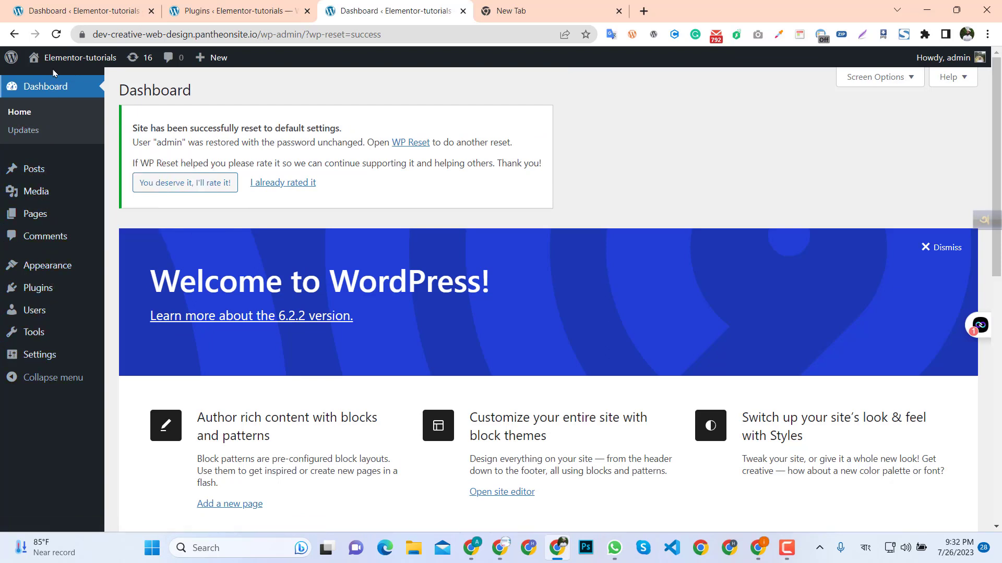
- Open the site's front page in a new browser tab to check it after the reset, and return to the dashboard
{"action": "mouse_move", "coordinate": [53, 58]}
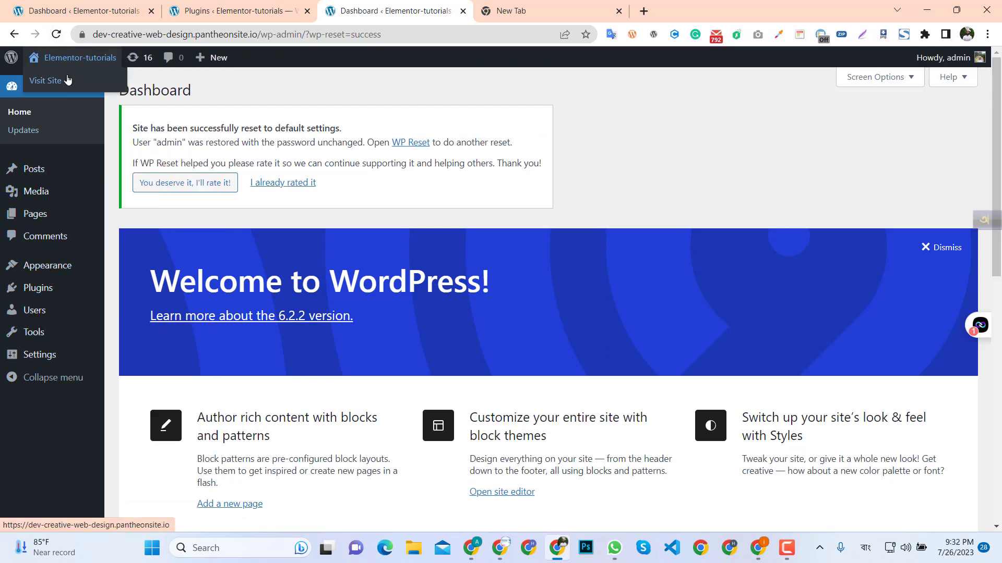
{"action": "middle_click", "coordinate": [67, 79]}
{"action": "left_click", "coordinate": [505, 9]}
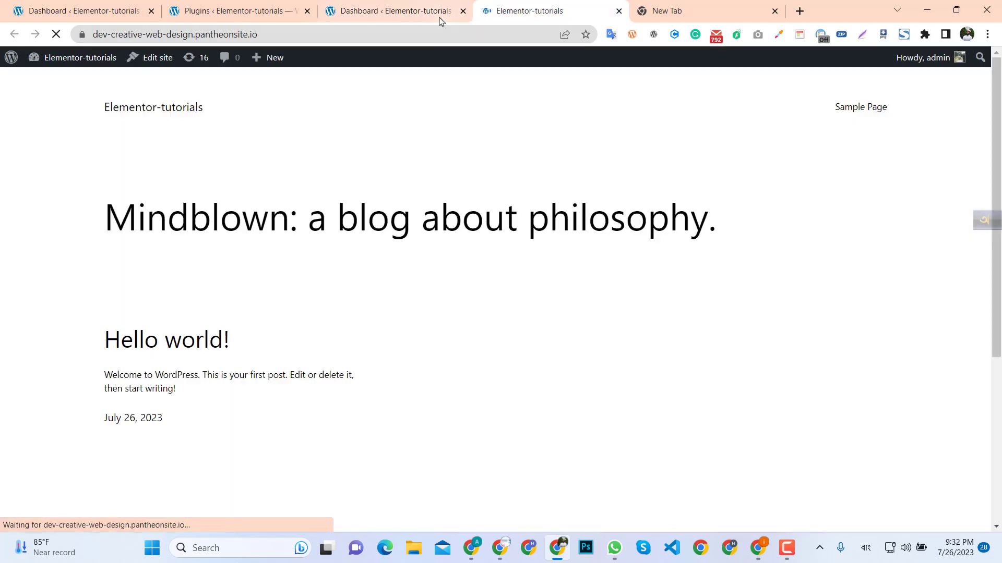
{"action": "left_click", "coordinate": [407, 11]}
- Open the front page again from the old Plugins page, close that duplicate tab and review the front page tab already open
{"action": "left_click", "coordinate": [240, 11]}
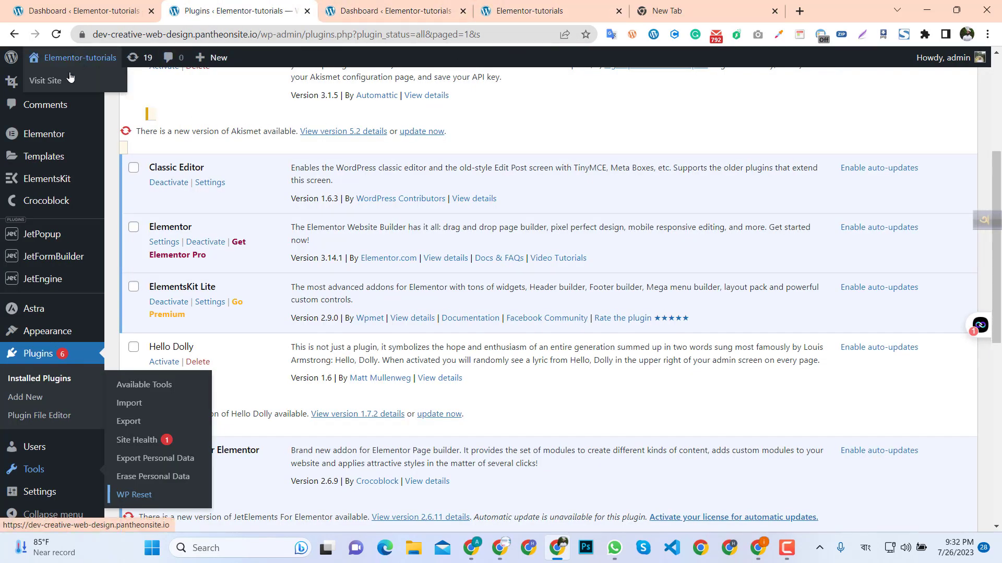
{"action": "middle_click", "coordinate": [71, 80]}
{"action": "left_click", "coordinate": [585, 9]}
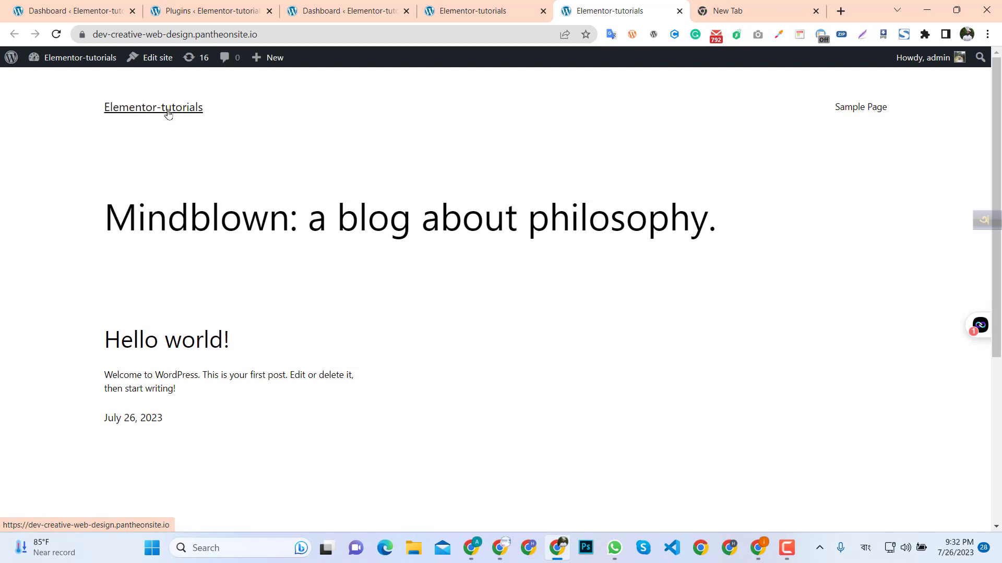
{"action": "left_click", "coordinate": [680, 11]}
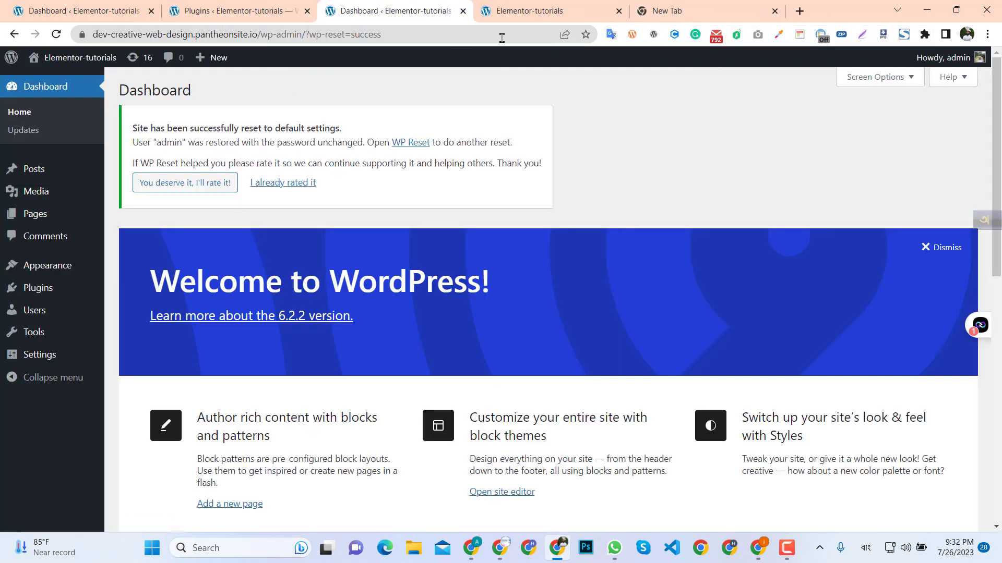
{"action": "left_click", "coordinate": [530, 13]}
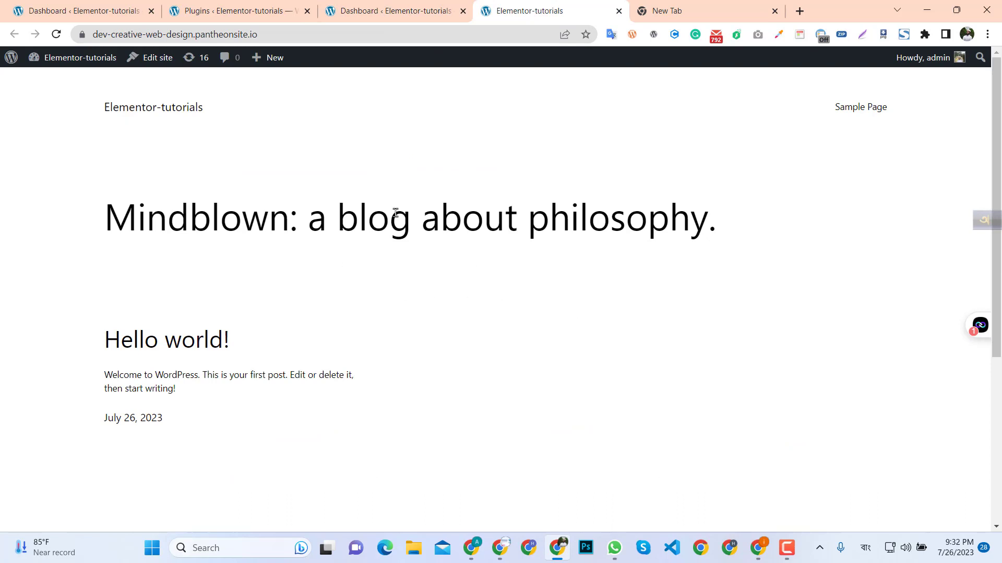
- Open the Themes page from the dashboard in a new browser tab and activate the Astra theme
{"action": "left_click", "coordinate": [368, 11]}
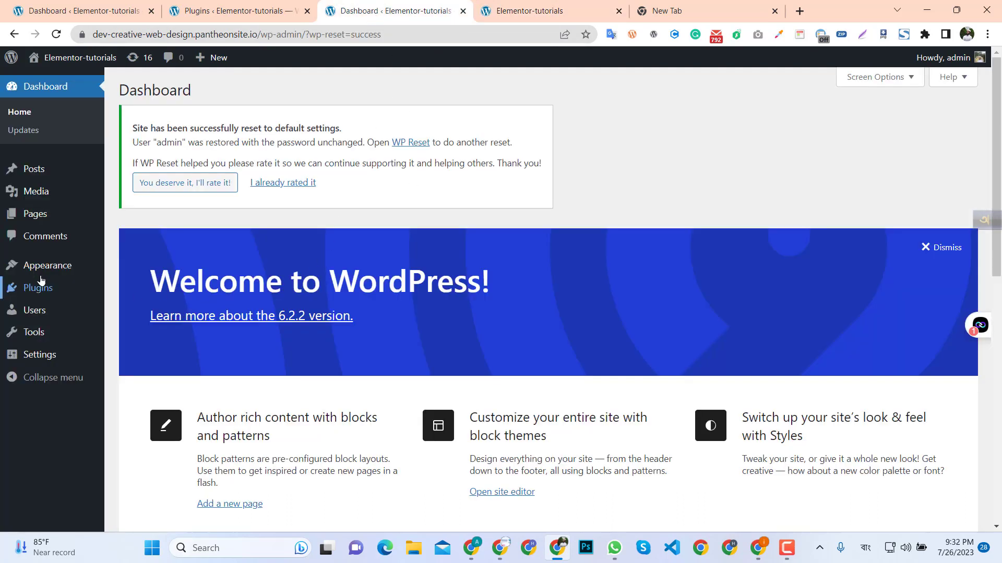
{"action": "mouse_move", "coordinate": [41, 274]}
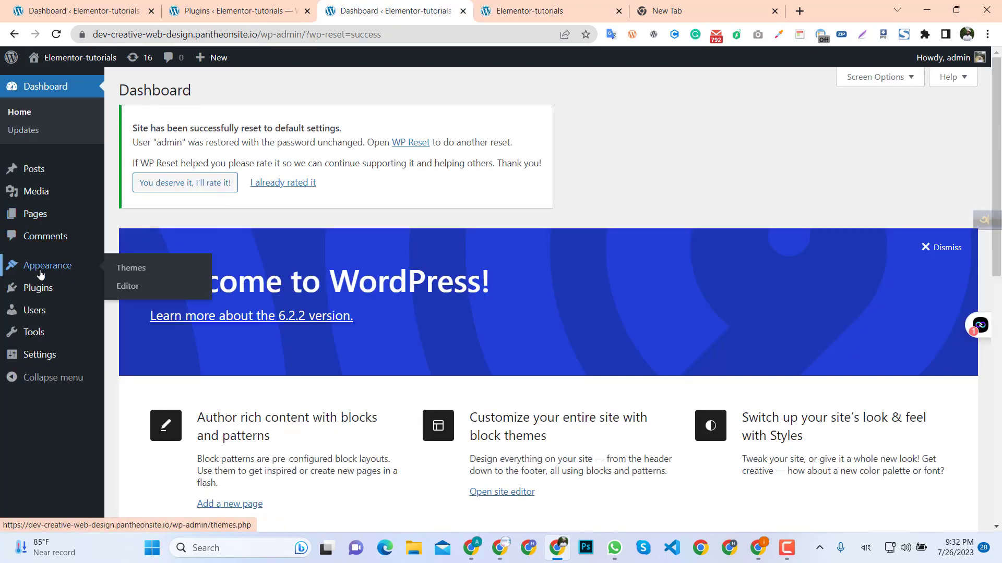
{"action": "mouse_move", "coordinate": [36, 222]}
{"action": "middle_click", "coordinate": [136, 276]}
{"action": "left_click", "coordinate": [593, 11]}
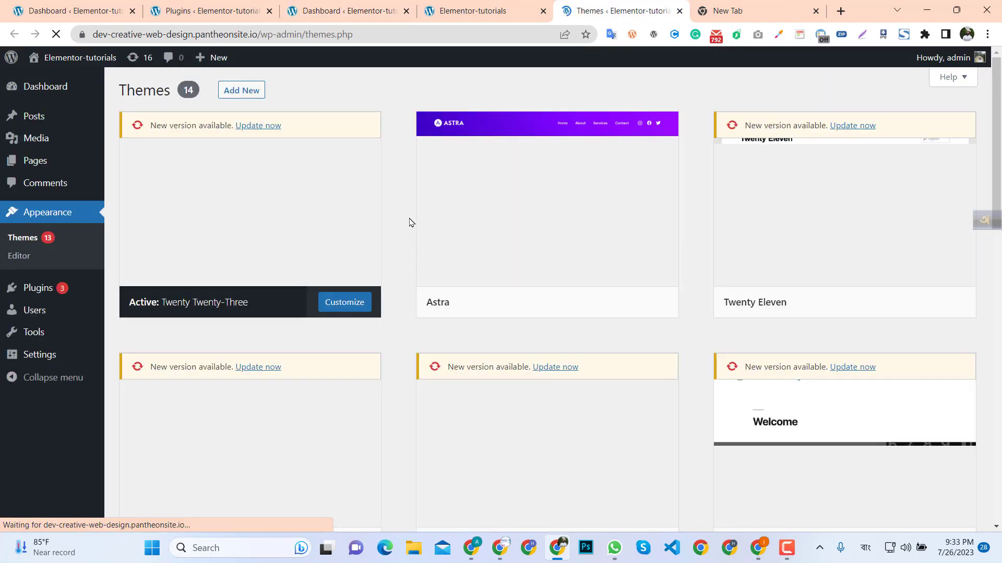
{"action": "mouse_move", "coordinate": [454, 168]}
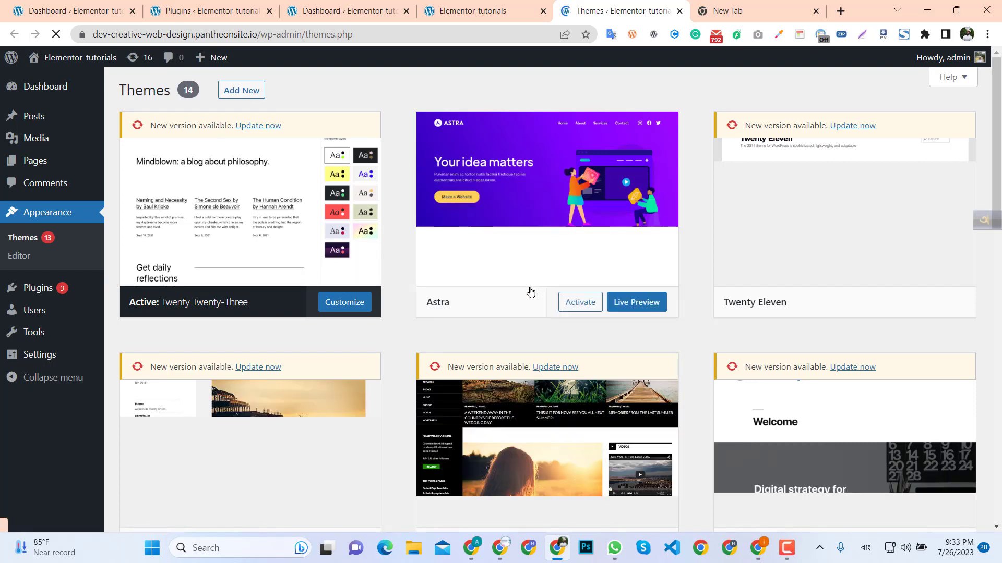
{"action": "mouse_move", "coordinate": [579, 303]}
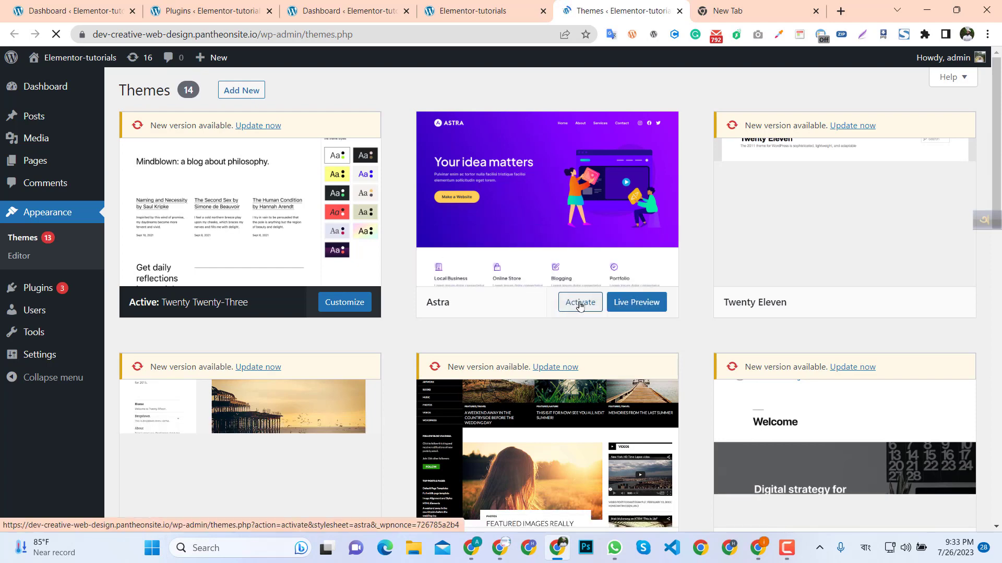
{"action": "left_click", "coordinate": [580, 307]}
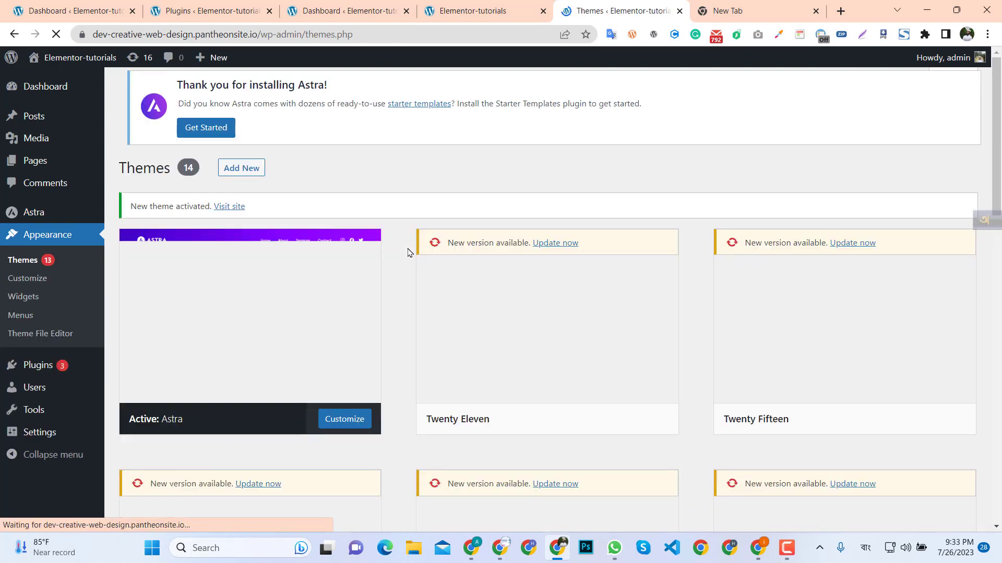
{"action": "scroll", "coordinate": [395, 290], "scroll_direction": "down", "scroll_amount": 2}
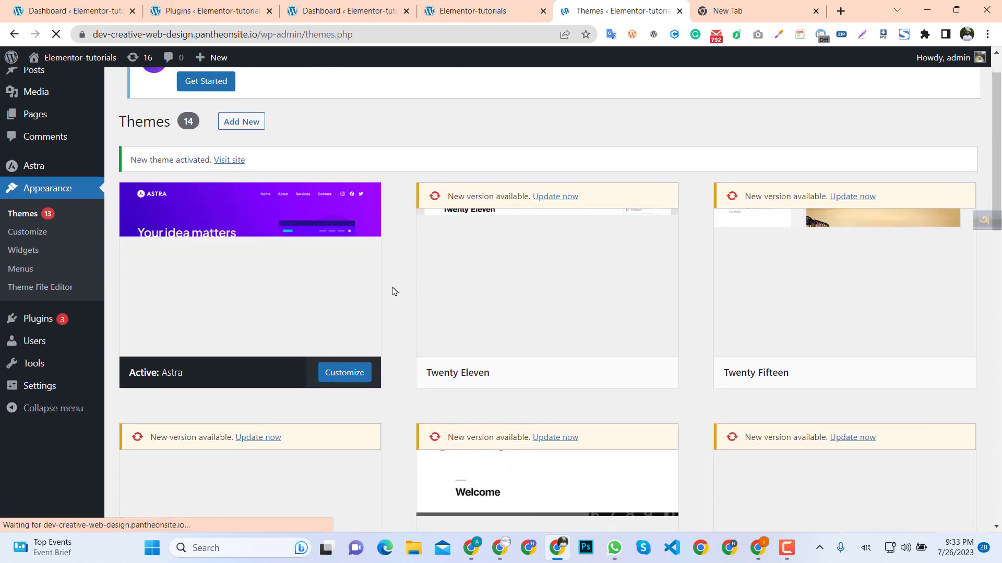
{"action": "scroll", "coordinate": [150, 308], "scroll_direction": "up", "scroll_amount": 2}
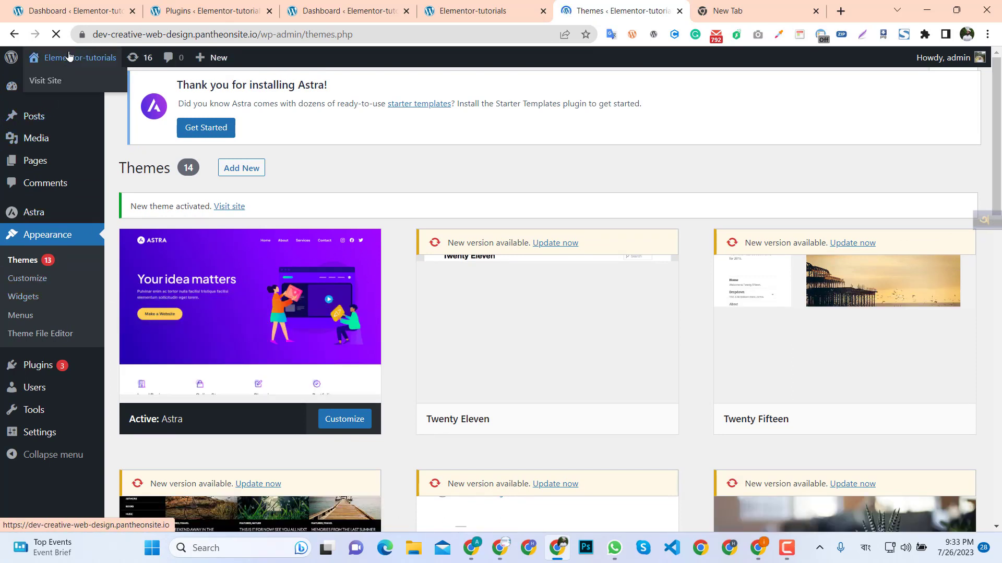
- Reload the dashboard and open the front page in another new tab to check the site with the Astra theme
{"action": "left_click", "coordinate": [344, 6]}
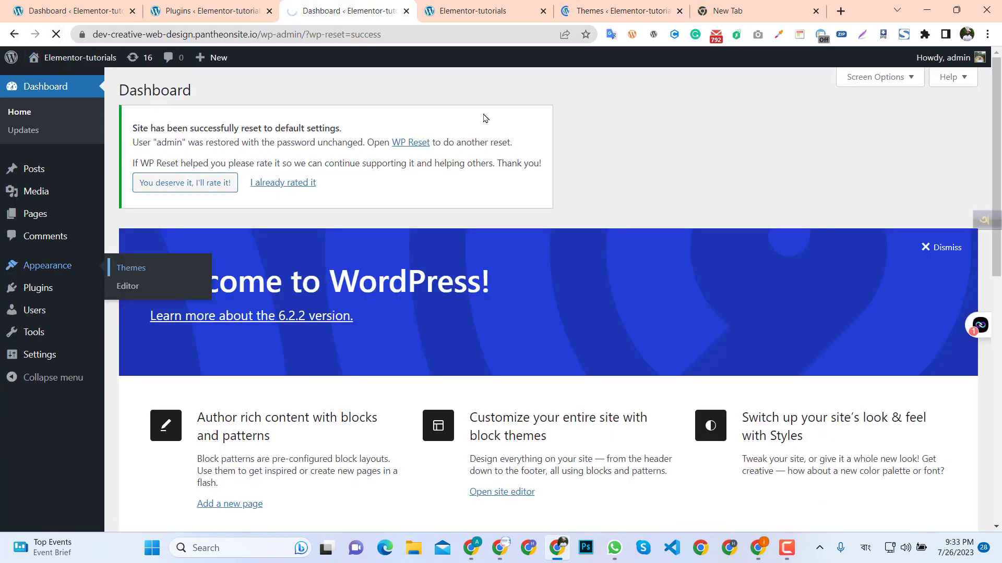
{"action": "left_click", "coordinate": [482, 10]}
{"action": "left_click", "coordinate": [346, 10]}
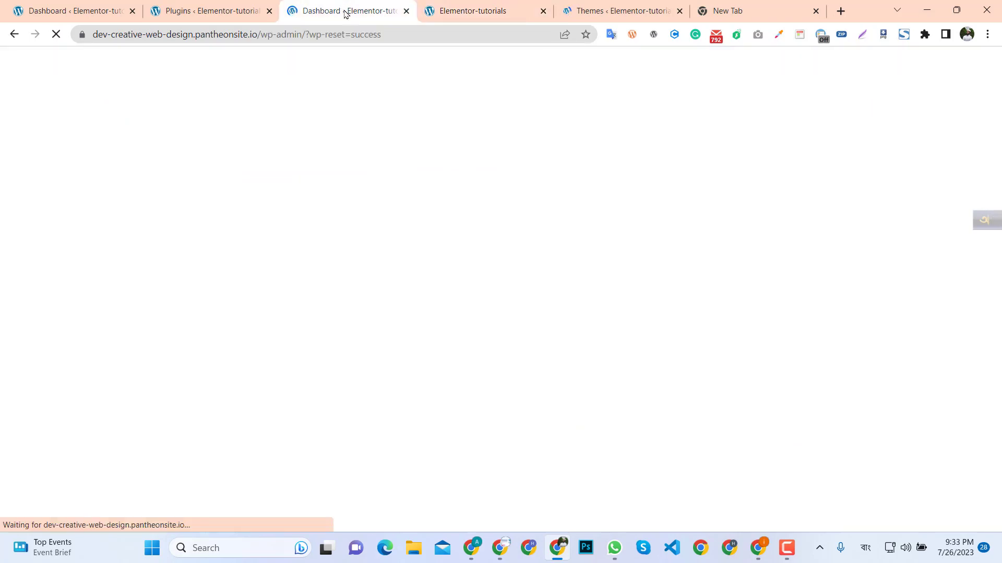
{"action": "mouse_move", "coordinate": [56, 58]}
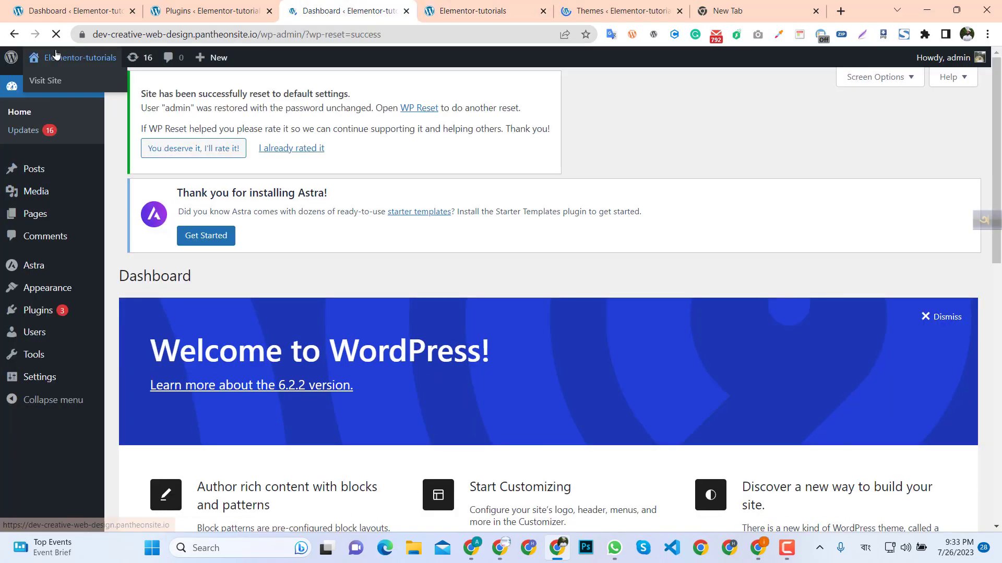
{"action": "left_click", "coordinate": [64, 85], "text": "ctrl"}
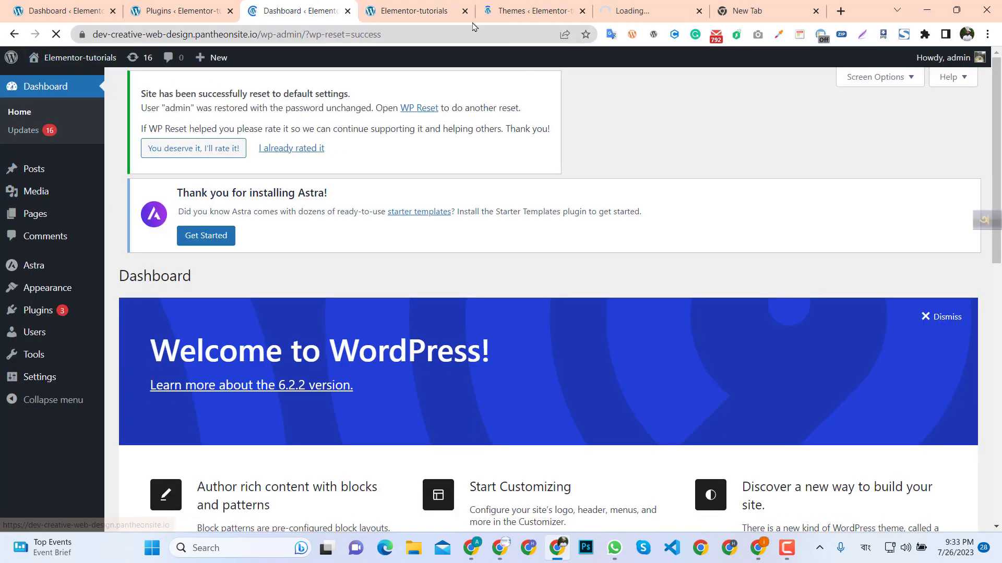
{"action": "left_click", "coordinate": [651, 12]}
{"action": "left_click", "coordinate": [525, 12]}
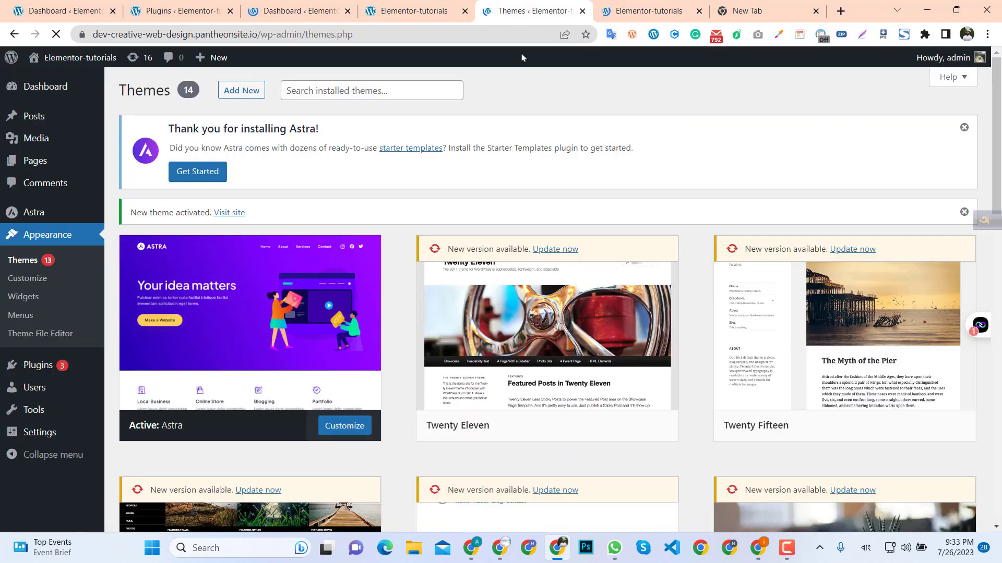
{"action": "left_click", "coordinate": [642, 11]}
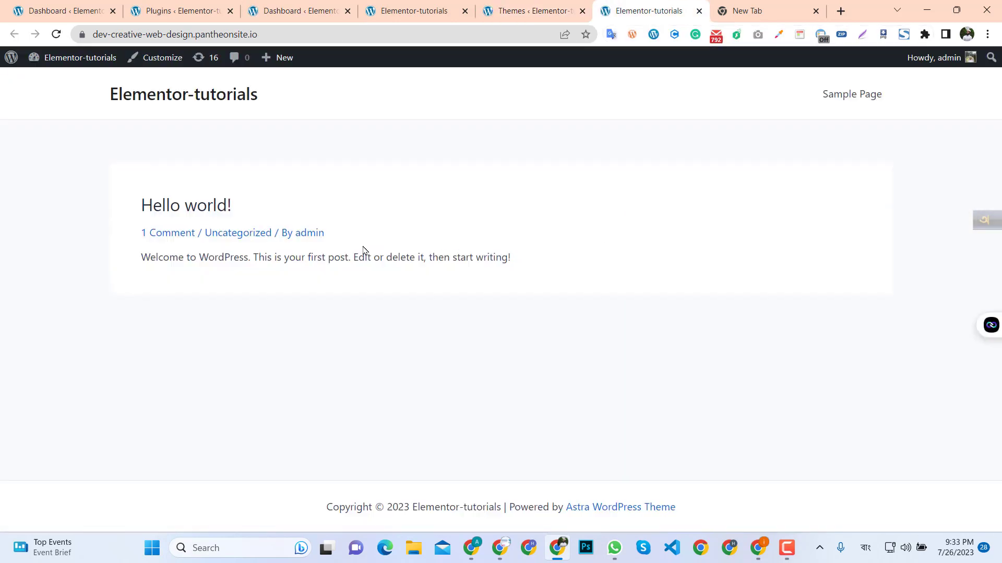
- Compare the earlier front page tab showing the default theme with the one using Astra
{"action": "left_click", "coordinate": [426, 7]}
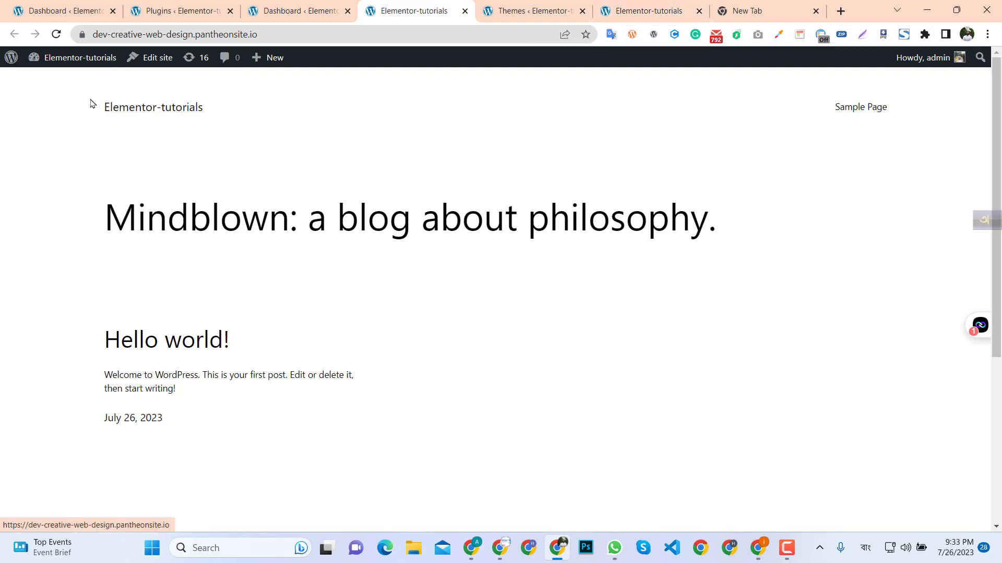
{"action": "left_click_drag", "start_coordinate": [92, 103], "coordinate": [557, 392]}
{"action": "left_click", "coordinate": [506, 363]}
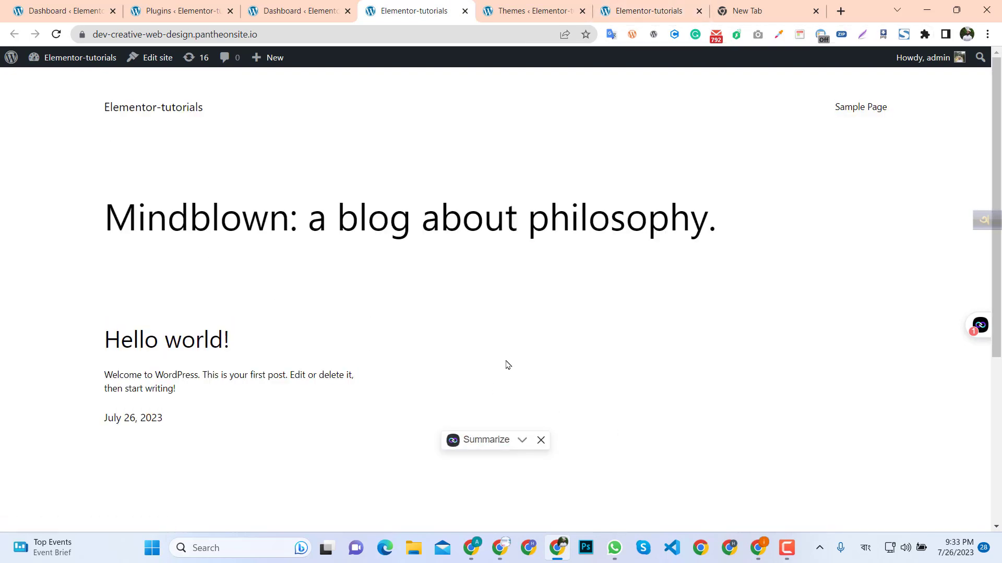
{"action": "left_click", "coordinate": [632, 9]}
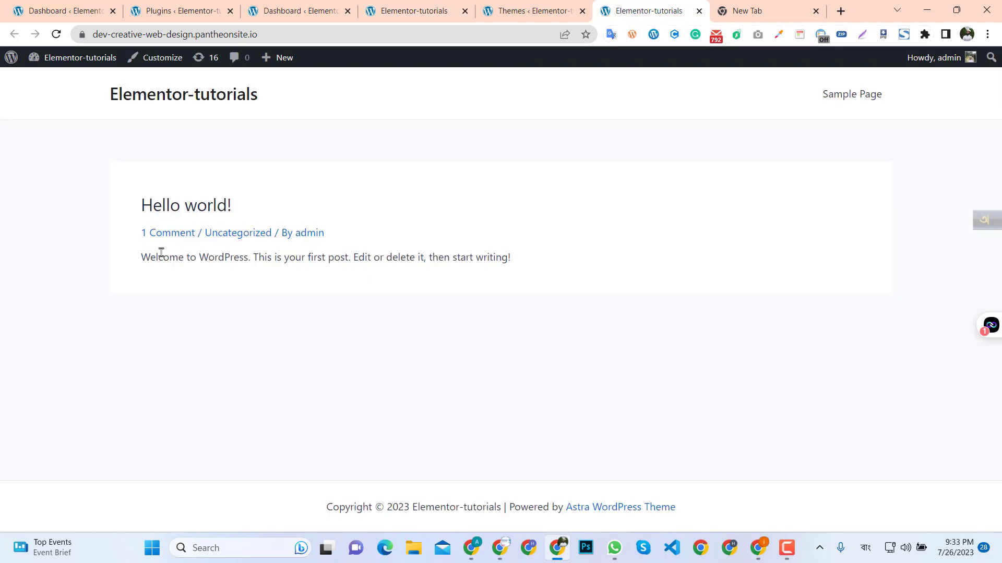
{"action": "left_click_drag", "start_coordinate": [92, 91], "coordinate": [319, 314]}
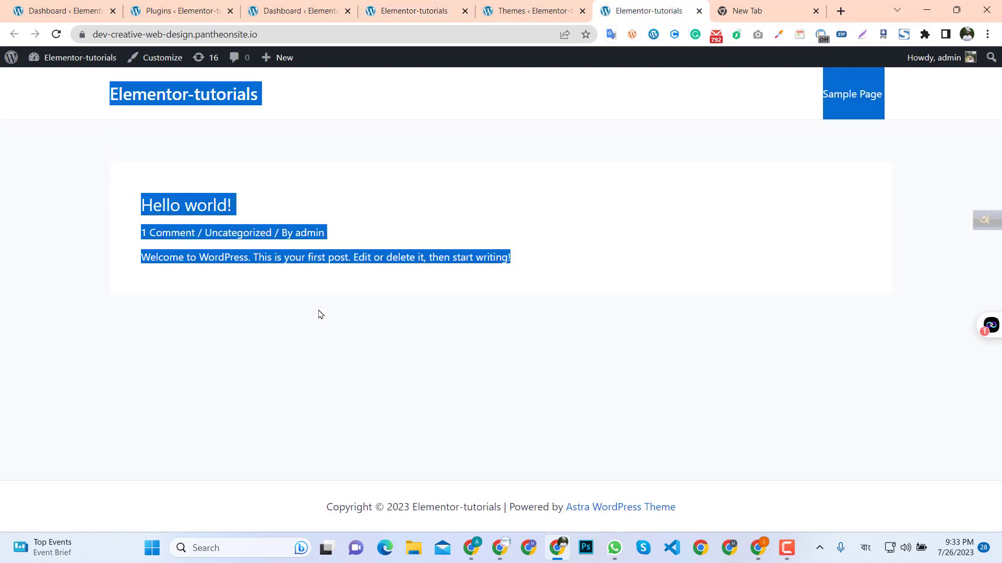
{"action": "left_click", "coordinate": [780, 364]}
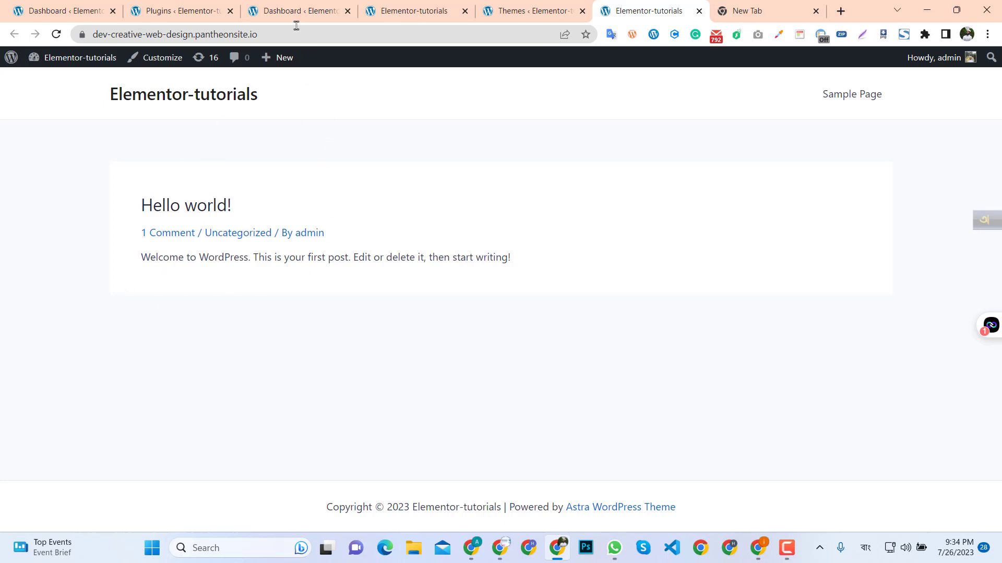
- Return to the reset site's dashboard and open the Add Plugins page in a new browser tab
{"action": "left_click", "coordinate": [288, 8]}
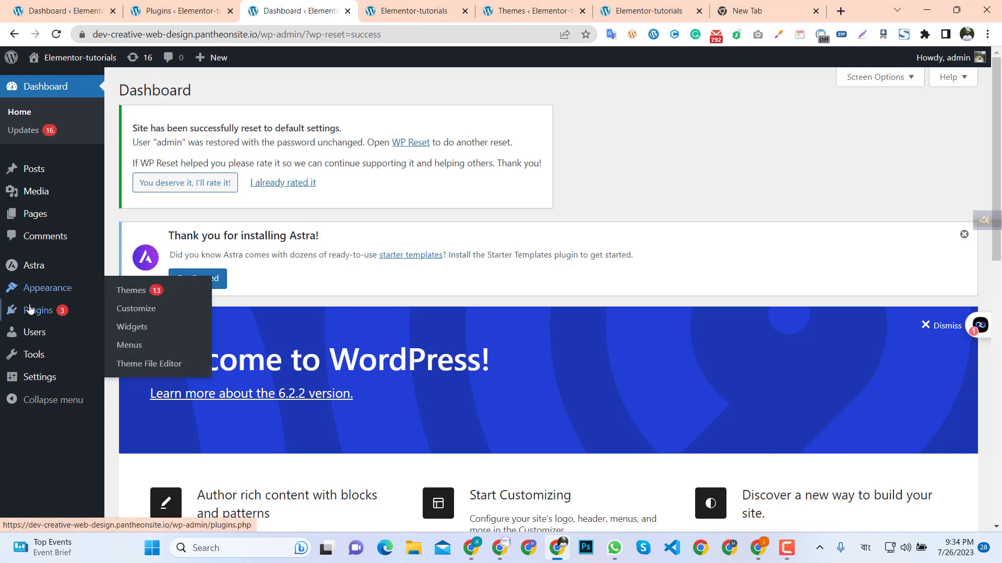
{"action": "mouse_move", "coordinate": [39, 313]}
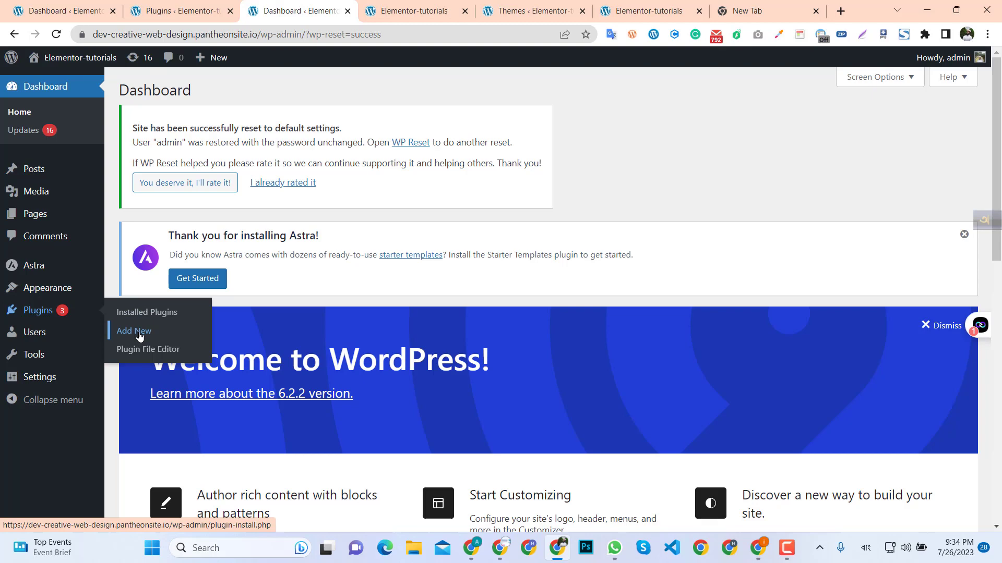
{"action": "middle_click", "coordinate": [139, 336]}
{"action": "left_click", "coordinate": [671, 11]}
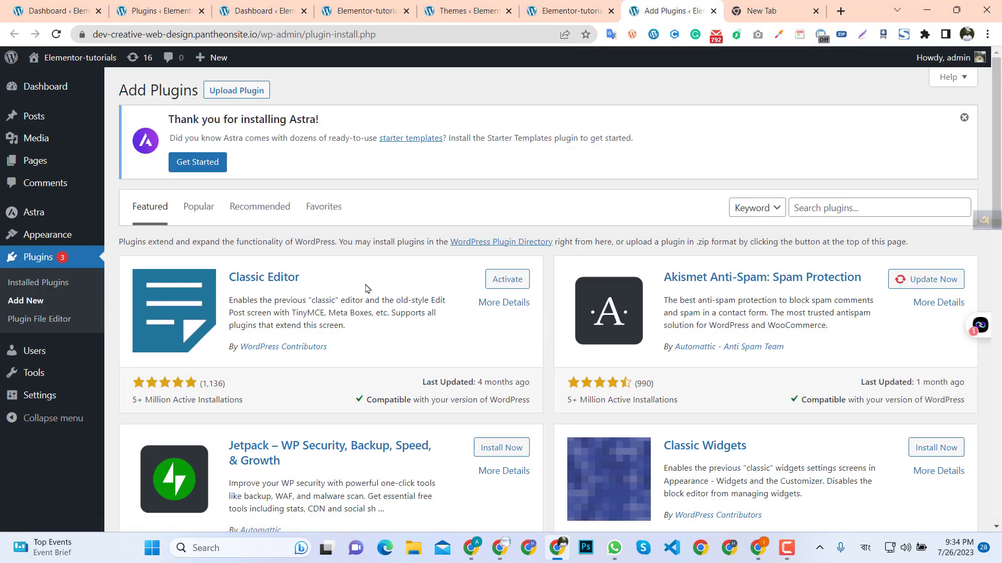
- Search the plugin directory for "elementor" and activate Elementor Website Builder
{"action": "left_click", "coordinate": [830, 207]}
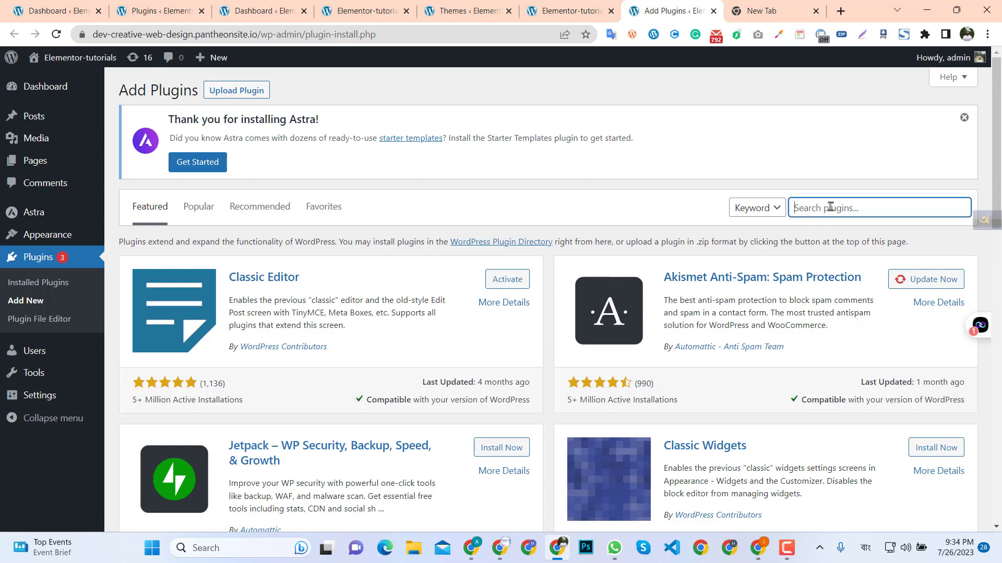
{"action": "type", "text": "elementor"}
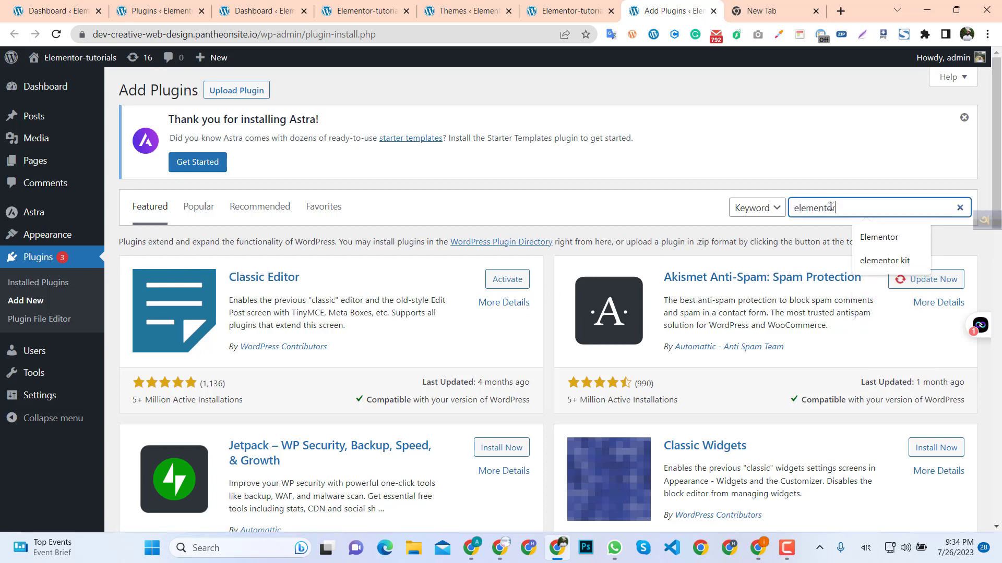
{"action": "key", "text": "Return"}
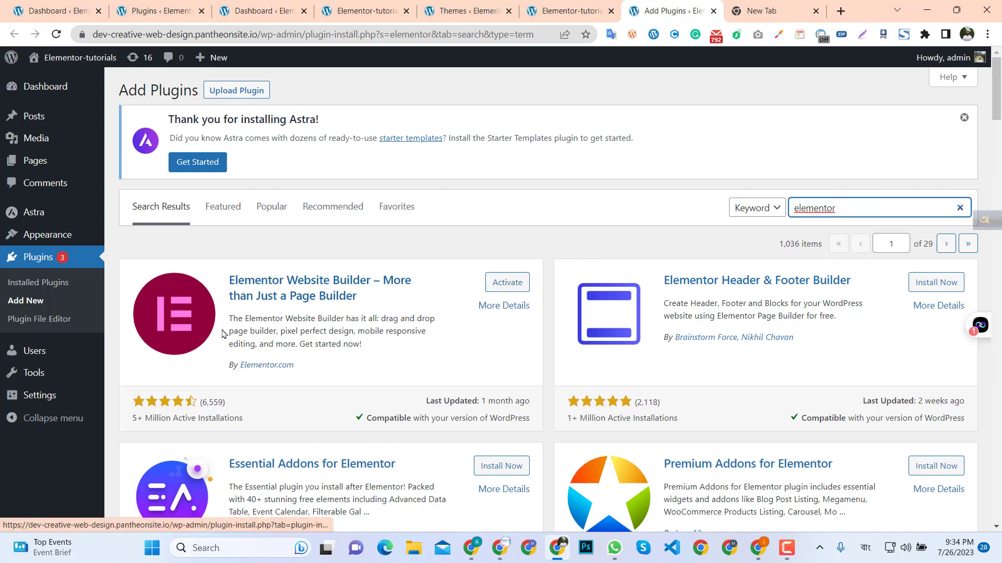
{"action": "left_click", "coordinate": [503, 290]}
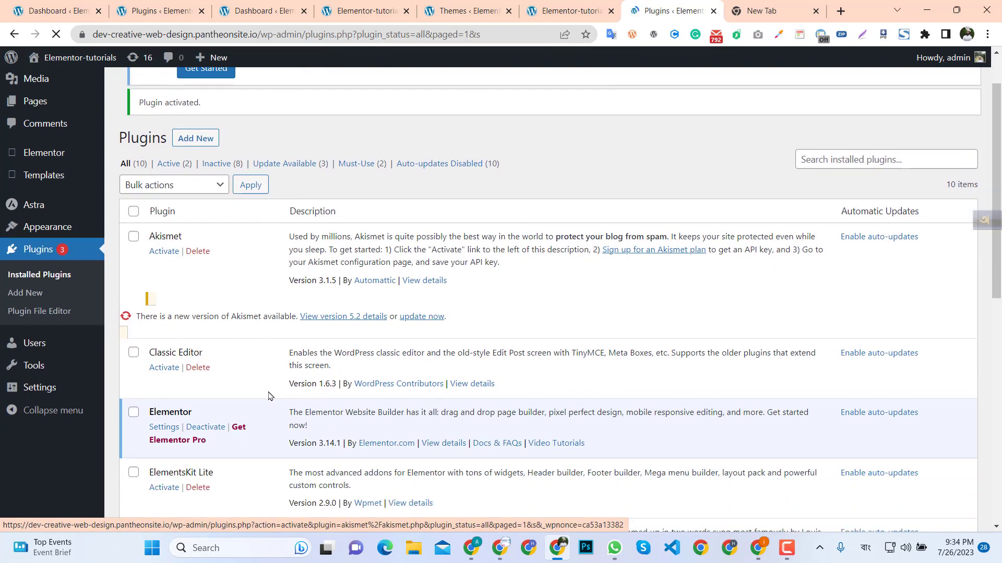
- Check which plugins were active before the reset on the old Plugins page and return to the current plugin list
{"action": "scroll", "coordinate": [269, 397], "scroll_direction": "down", "scroll_amount": 2}
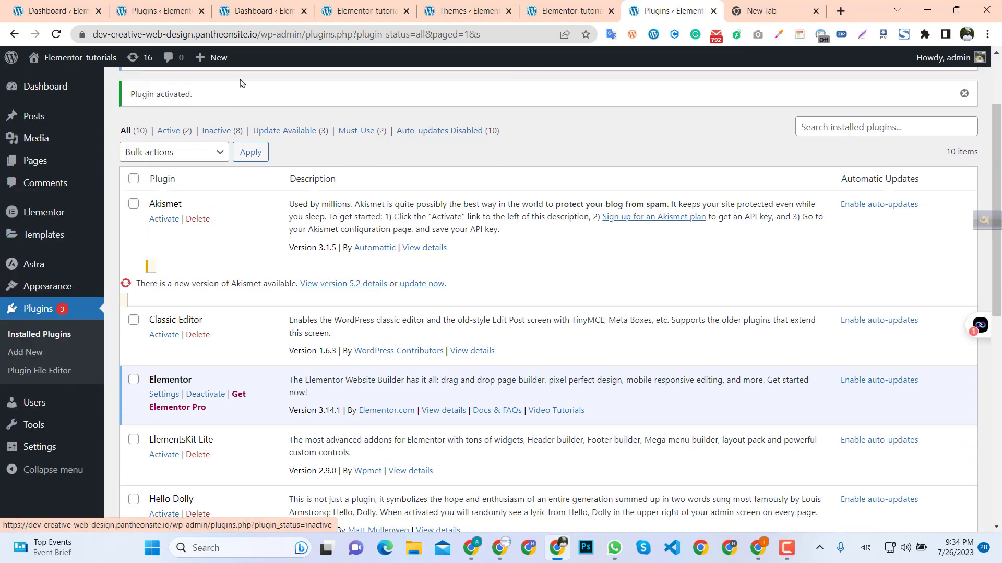
{"action": "left_click", "coordinate": [166, 11]}
{"action": "scroll", "coordinate": [208, 303], "scroll_direction": "down", "scroll_amount": 8}
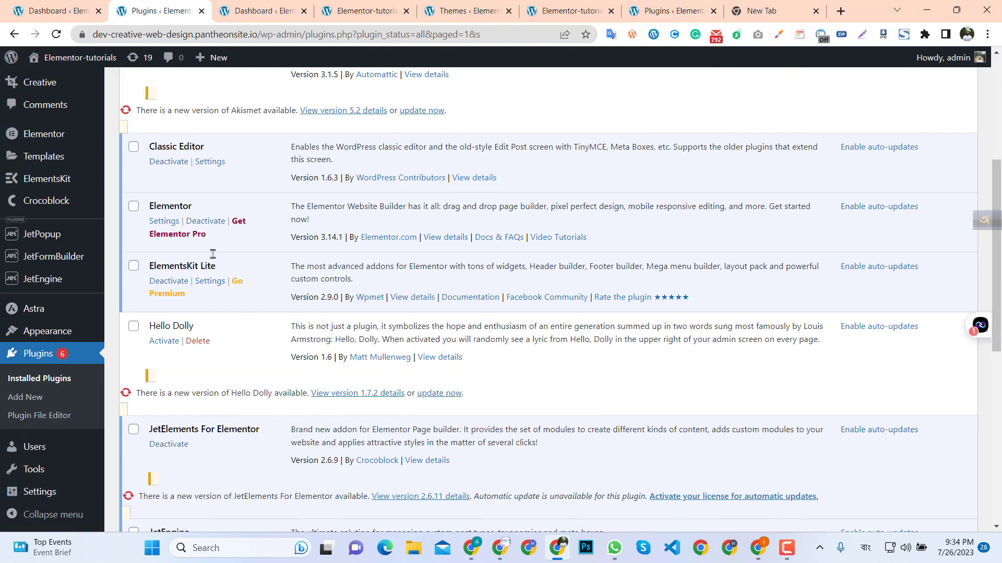
{"action": "scroll", "coordinate": [234, 479], "scroll_direction": "up", "scroll_amount": 10}
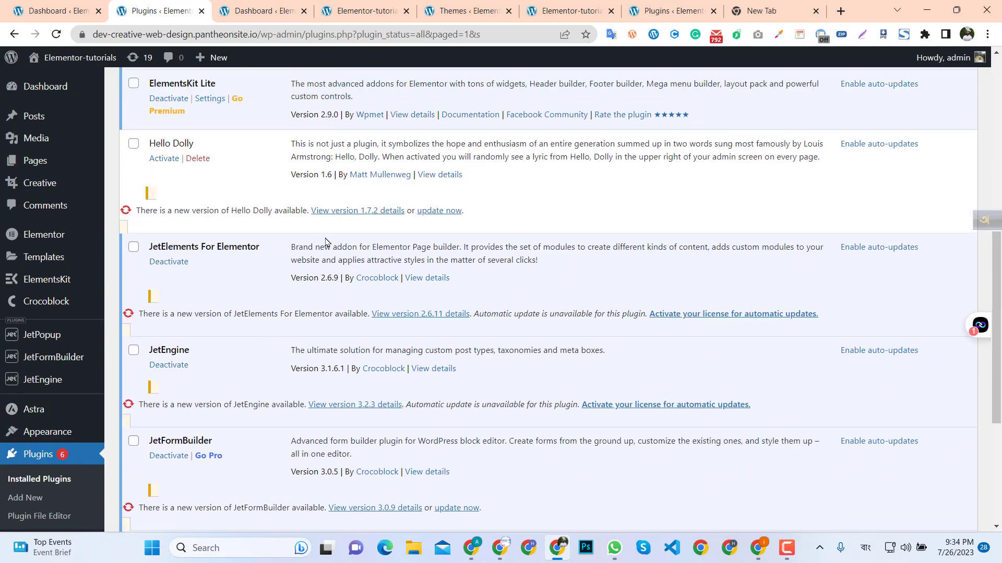
{"action": "scroll", "coordinate": [194, 365], "scroll_direction": "down", "scroll_amount": 10}
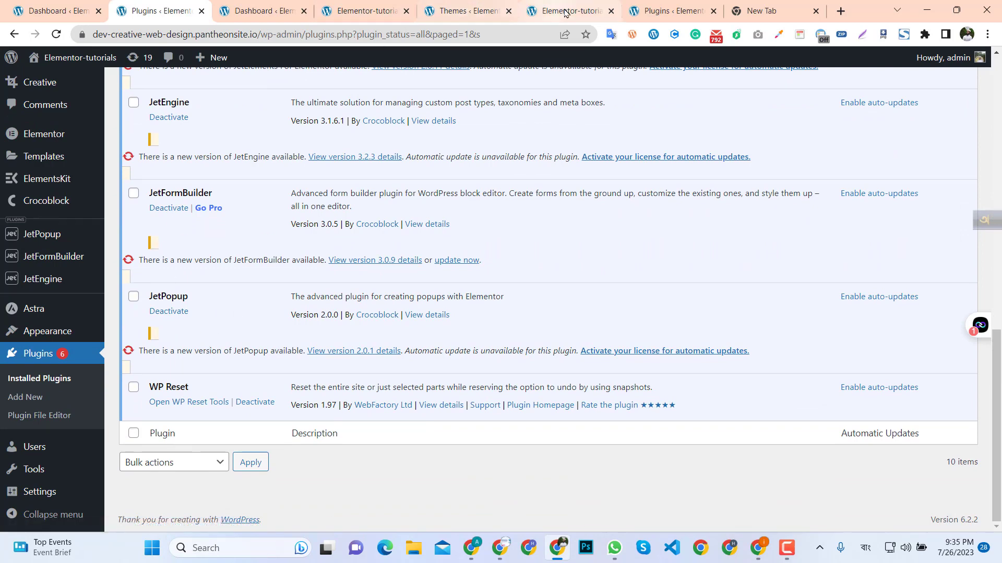
{"action": "left_click", "coordinate": [675, 6]}
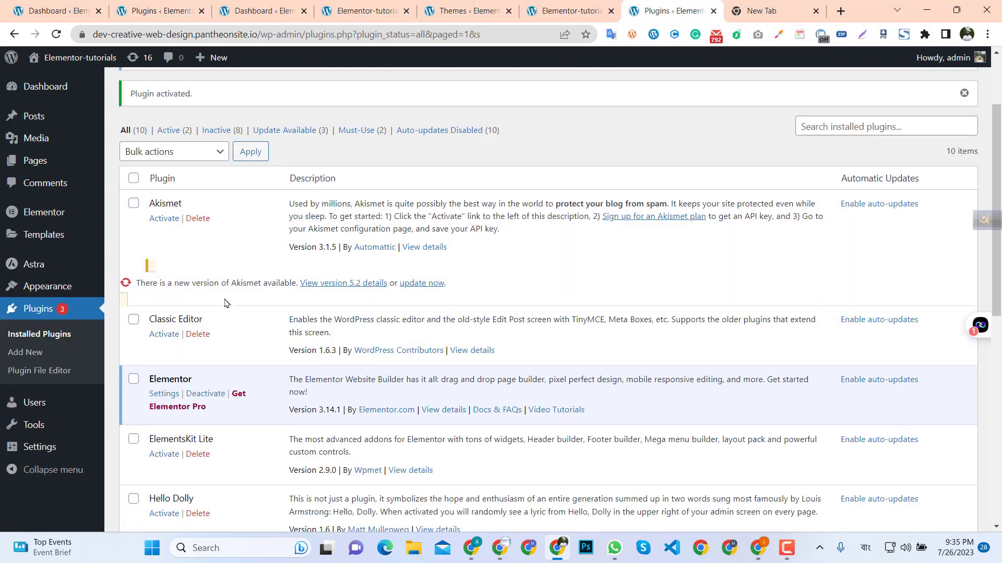
- Review the installed plugins after the reset and activate ElementsKit Lite
{"action": "scroll", "coordinate": [209, 313], "scroll_direction": "down", "scroll_amount": 2}
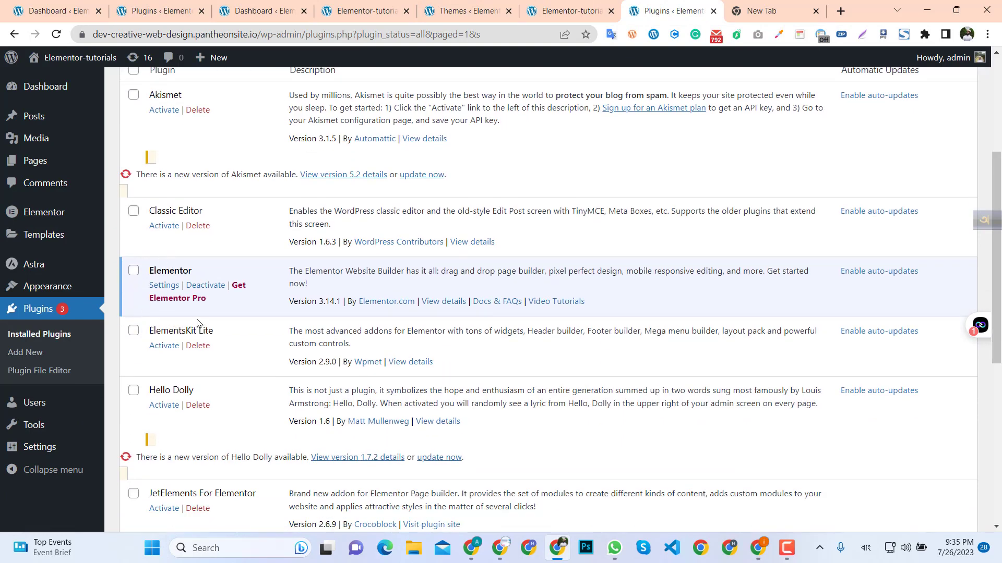
{"action": "scroll", "coordinate": [159, 295], "scroll_direction": "down", "scroll_amount": 2}
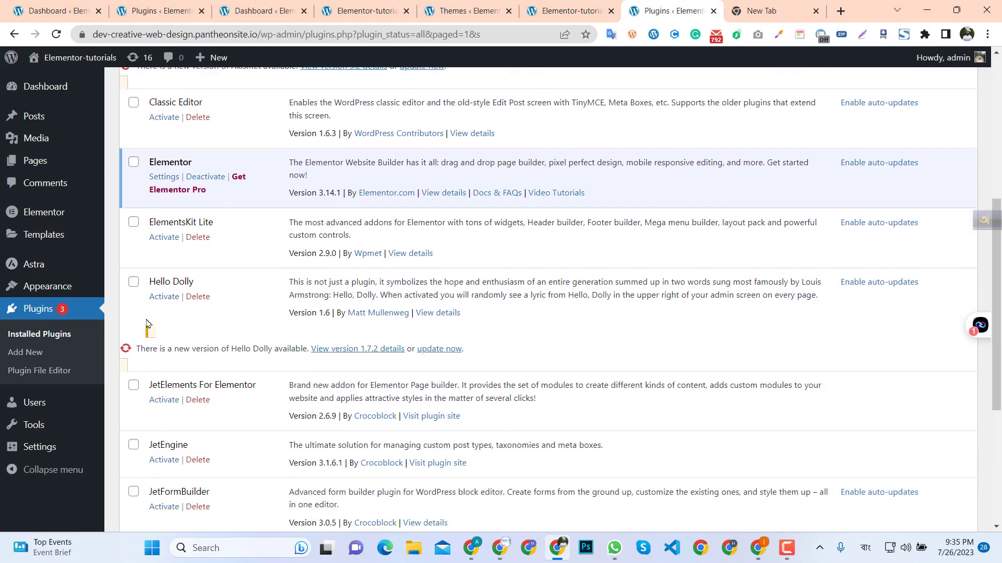
{"action": "scroll", "coordinate": [187, 314], "scroll_direction": "down", "scroll_amount": 3}
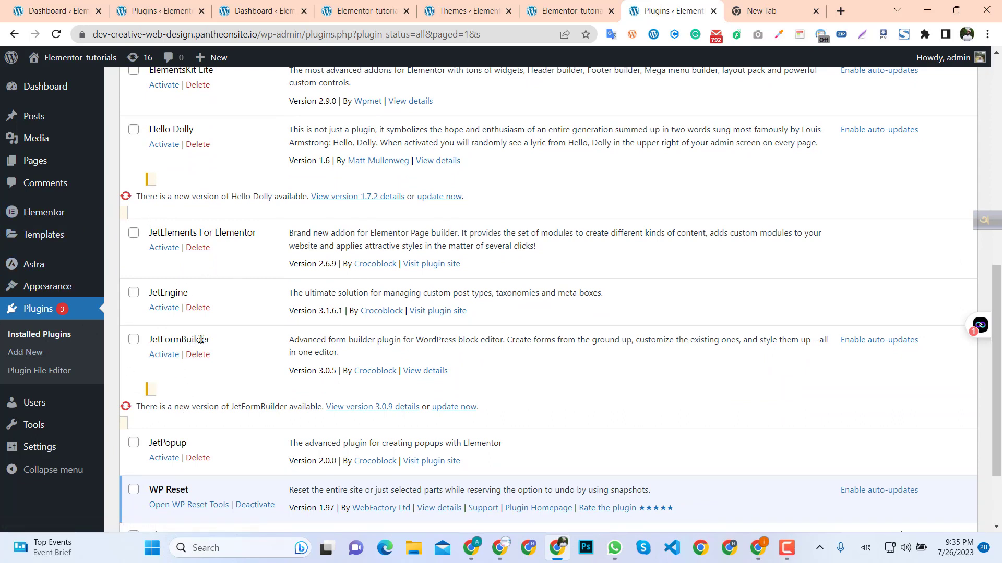
{"action": "scroll", "coordinate": [194, 320], "scroll_direction": "down", "scroll_amount": 2}
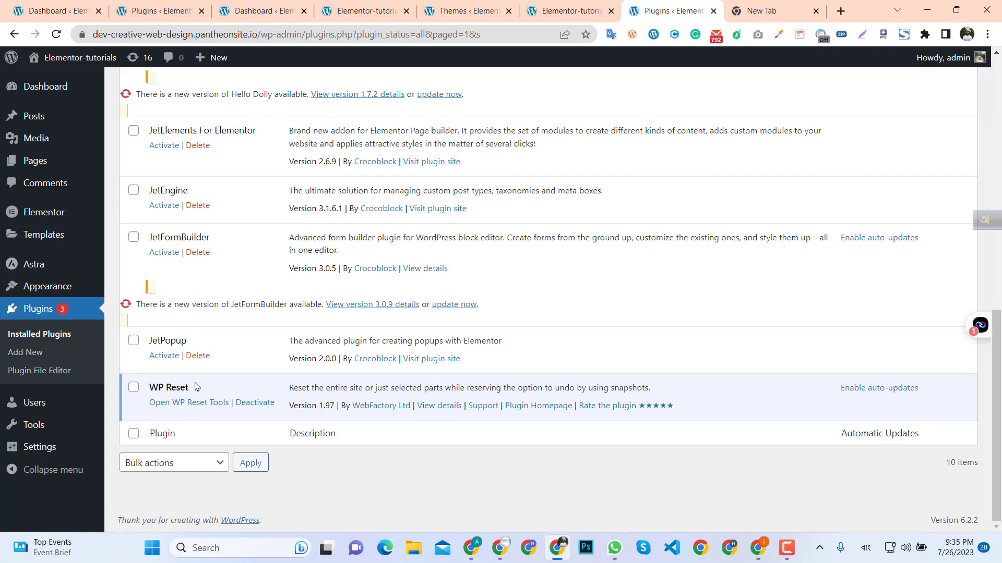
{"action": "scroll", "coordinate": [190, 360], "scroll_direction": "up", "scroll_amount": 3}
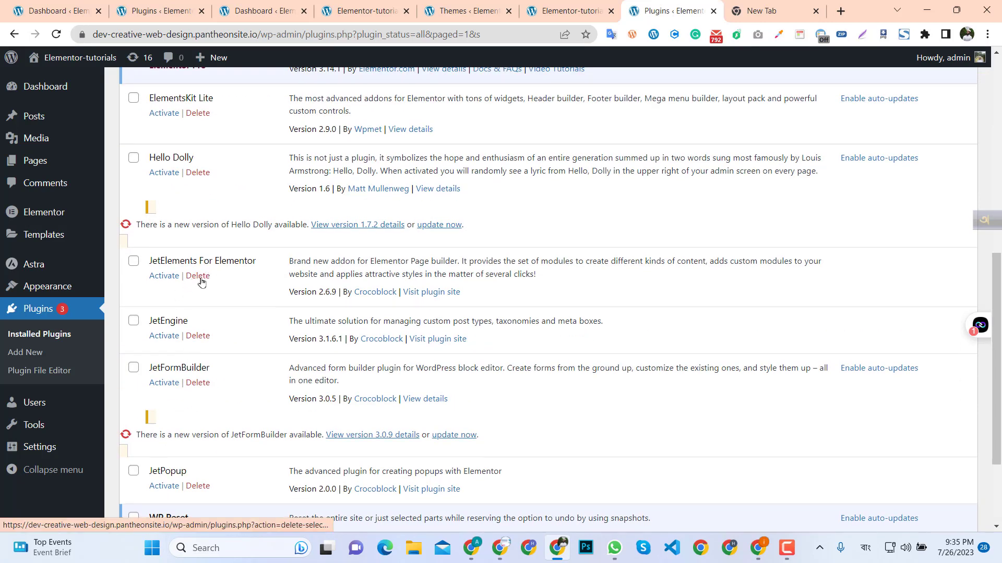
{"action": "scroll", "coordinate": [193, 292], "scroll_direction": "up", "scroll_amount": 3}
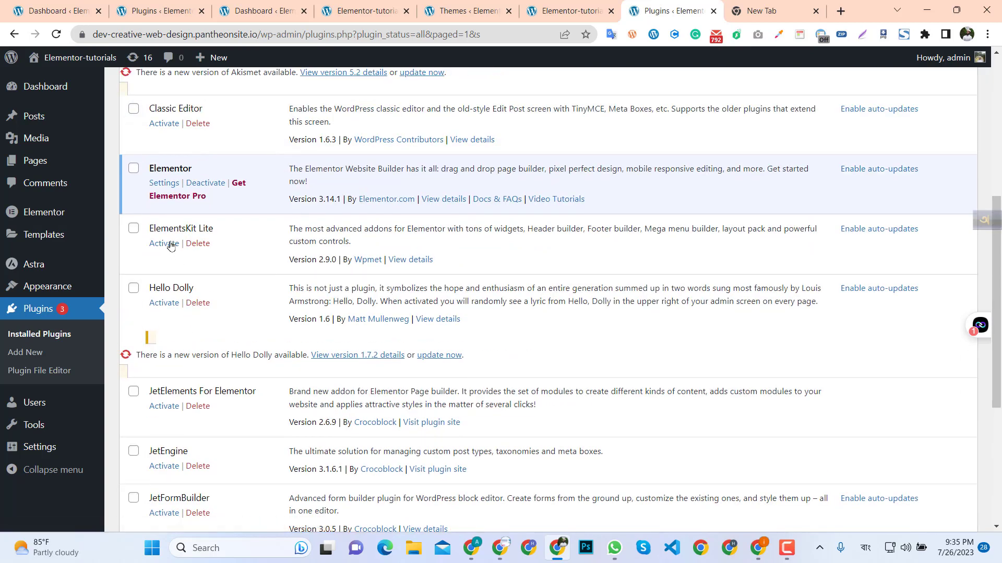
{"action": "scroll", "coordinate": [193, 297], "scroll_direction": "up", "scroll_amount": 2}
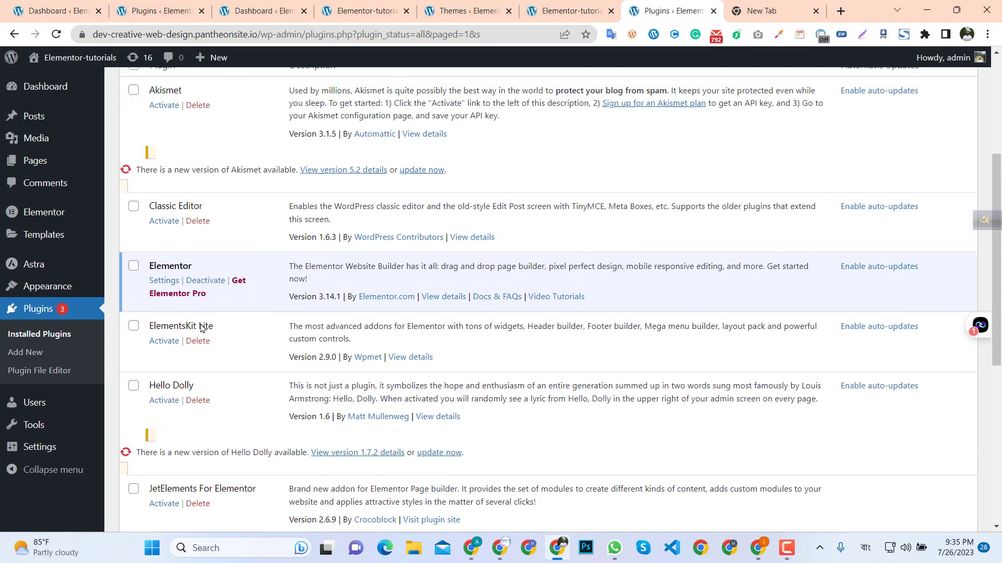
{"action": "scroll", "coordinate": [202, 328], "scroll_direction": "up", "scroll_amount": 1}
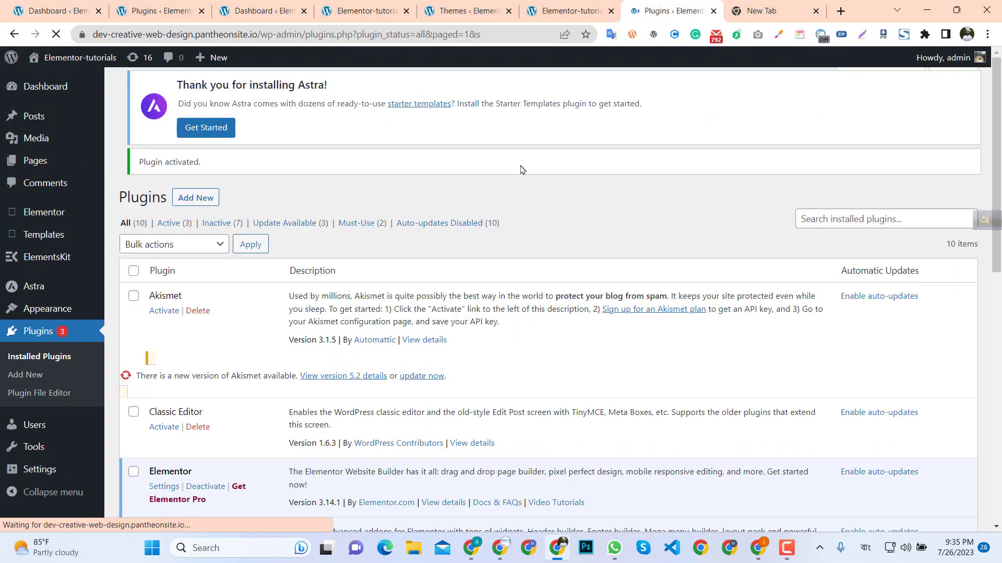
{"action": "scroll", "coordinate": [437, 201], "scroll_direction": "down", "scroll_amount": 4}
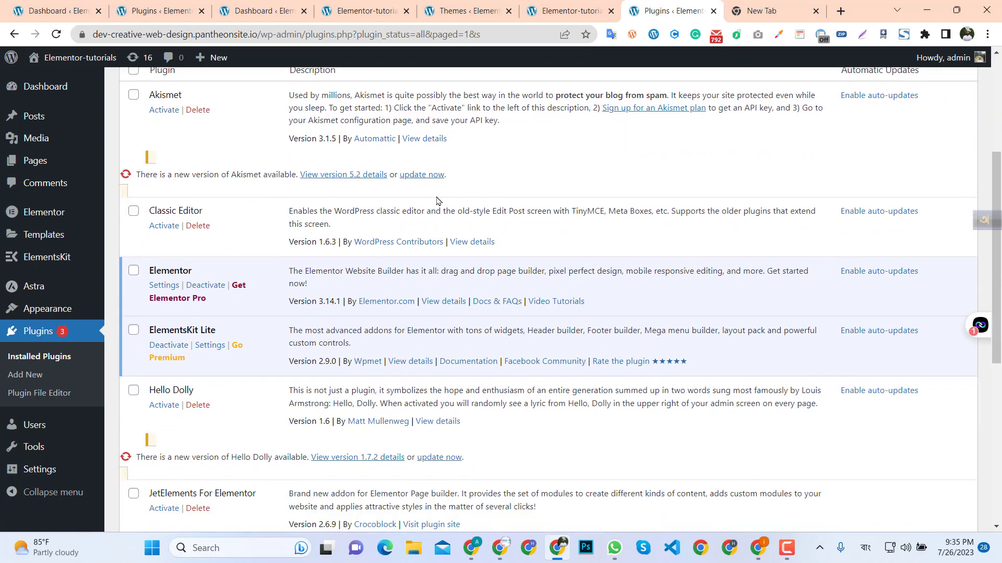
- Open the ElementsKit setup page in a new browser tab and switch to it
{"action": "mouse_move", "coordinate": [46, 262]}
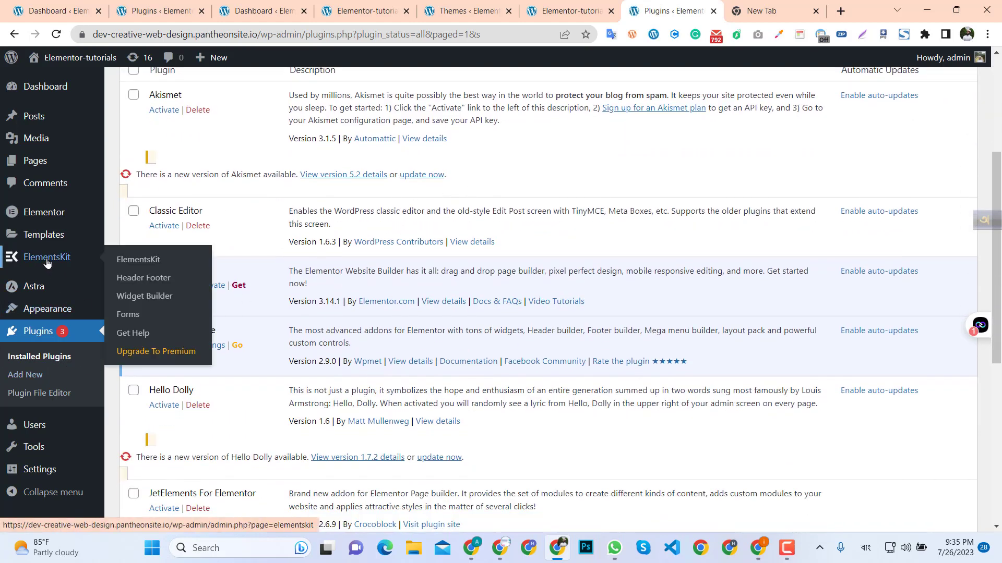
{"action": "middle_click", "coordinate": [133, 262]}
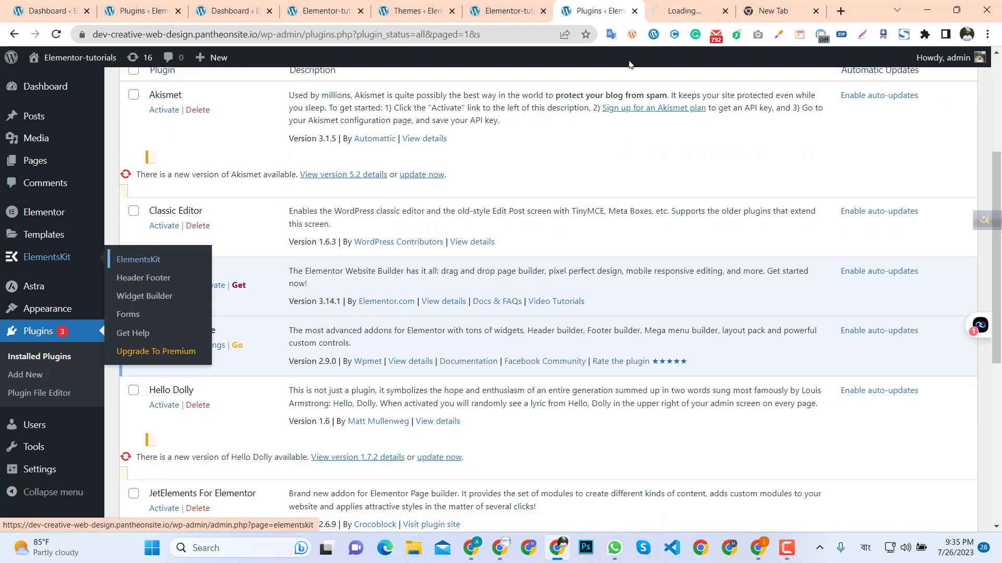
{"action": "left_click", "coordinate": [678, 11]}
{"action": "left_click", "coordinate": [640, 12]}
{"action": "left_click", "coordinate": [663, 11]}
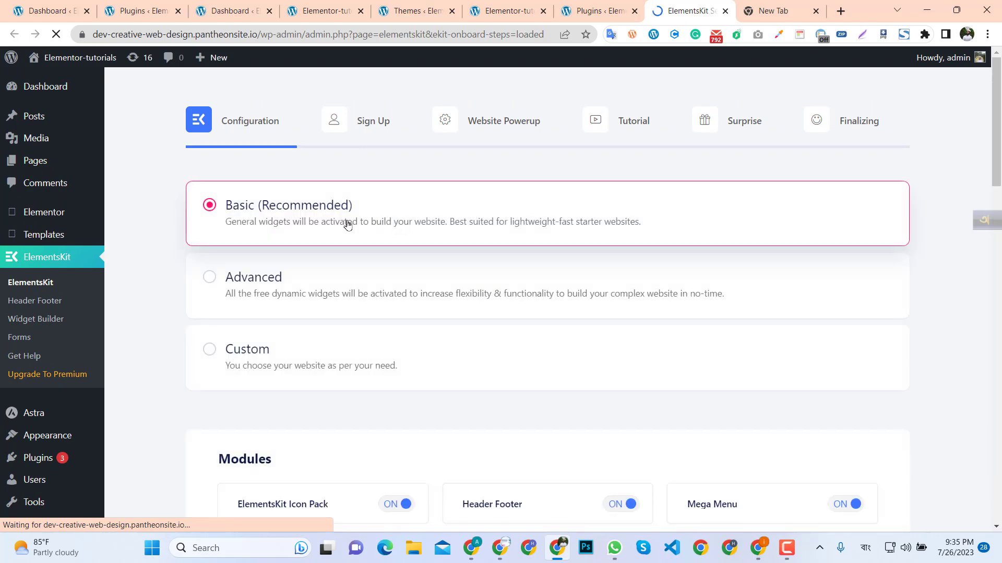
- Keep the Basic (Recommended) configuration with its default modules and widgets and continue to the Sign Up stage
{"action": "scroll", "coordinate": [438, 351], "scroll_direction": "down", "scroll_amount": 3}
{"action": "scroll", "coordinate": [365, 355], "scroll_direction": "up", "scroll_amount": 2}
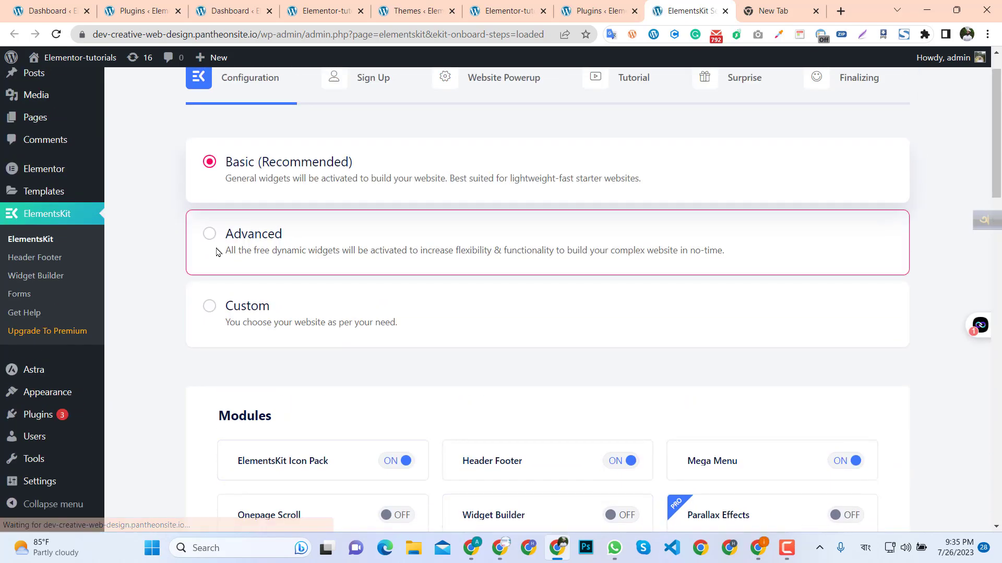
{"action": "left_click", "coordinate": [209, 234]}
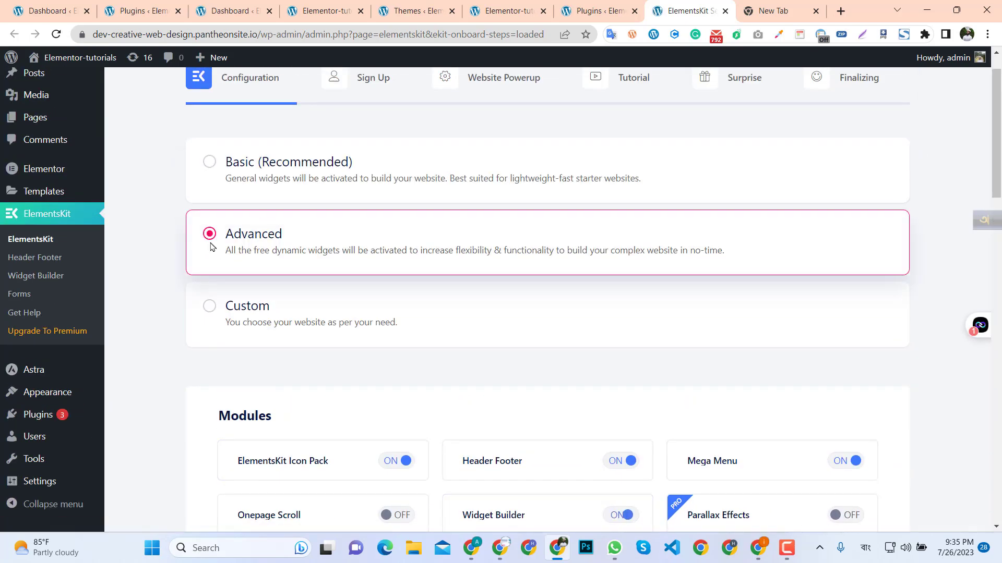
{"action": "left_click", "coordinate": [207, 162]}
{"action": "scroll", "coordinate": [365, 323], "scroll_direction": "down", "scroll_amount": 3}
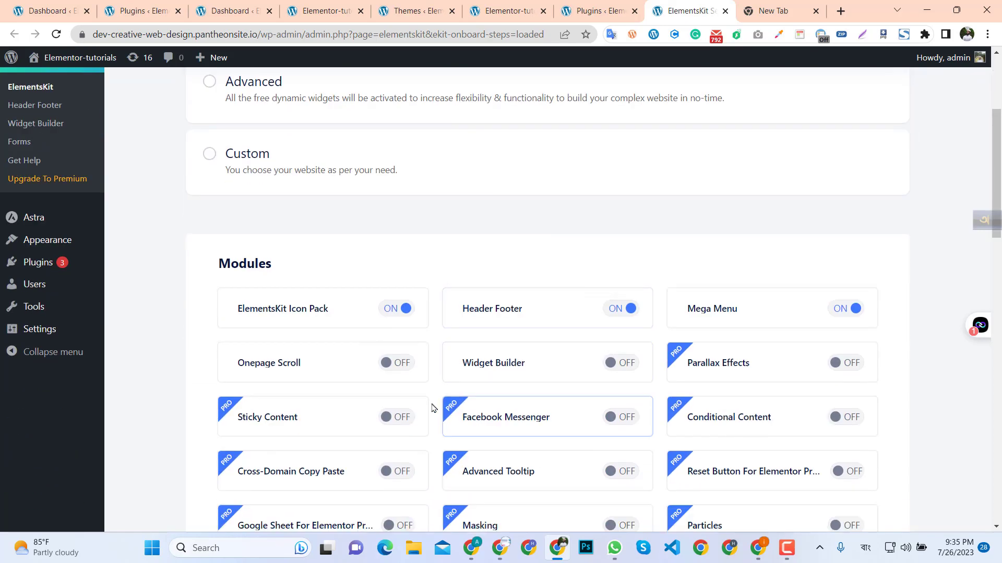
{"action": "scroll", "coordinate": [496, 391], "scroll_direction": "down", "scroll_amount": 2}
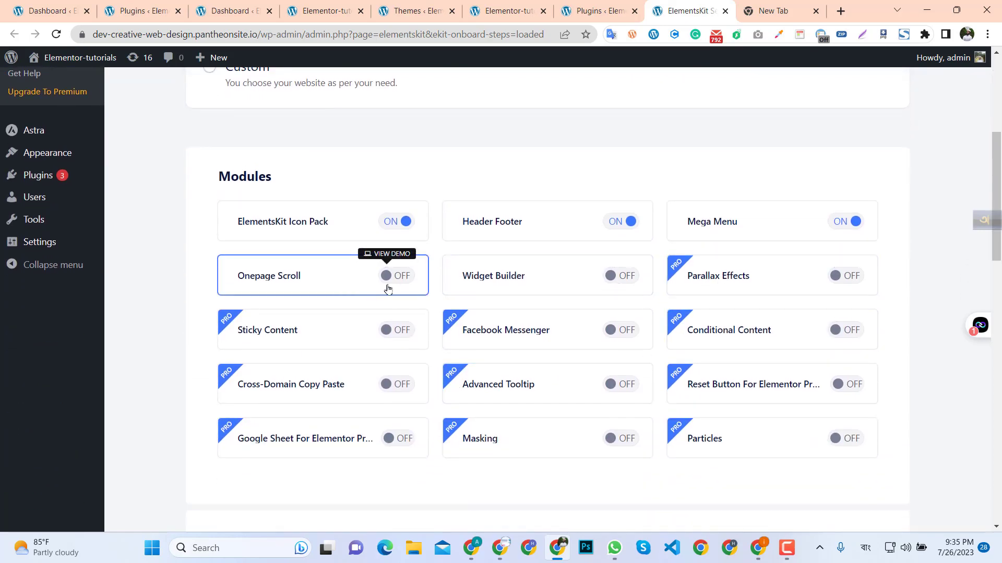
{"action": "scroll", "coordinate": [390, 286], "scroll_direction": "down", "scroll_amount": 5}
{"action": "scroll", "coordinate": [564, 421], "scroll_direction": "down", "scroll_amount": 12}
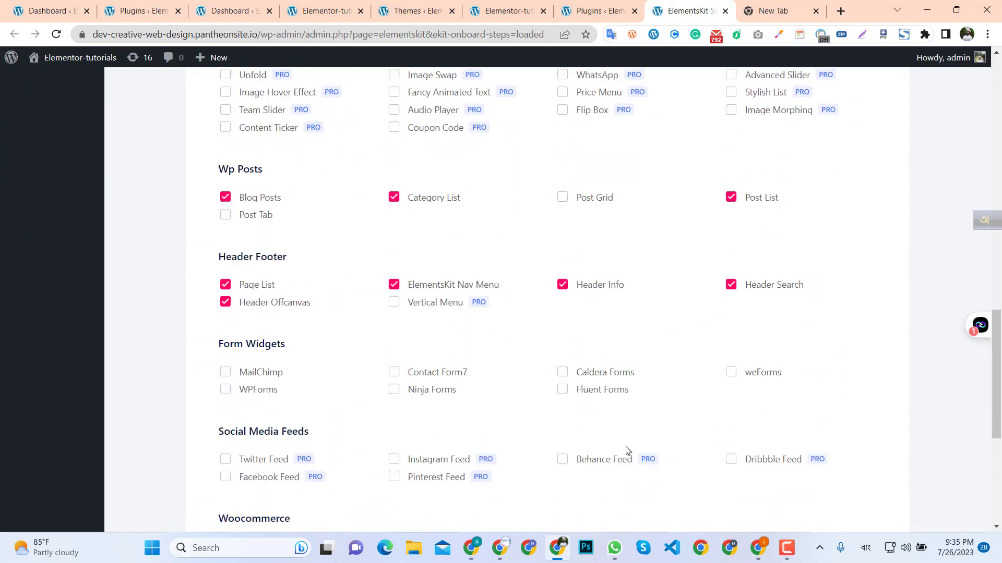
{"action": "left_click", "coordinate": [835, 455]}
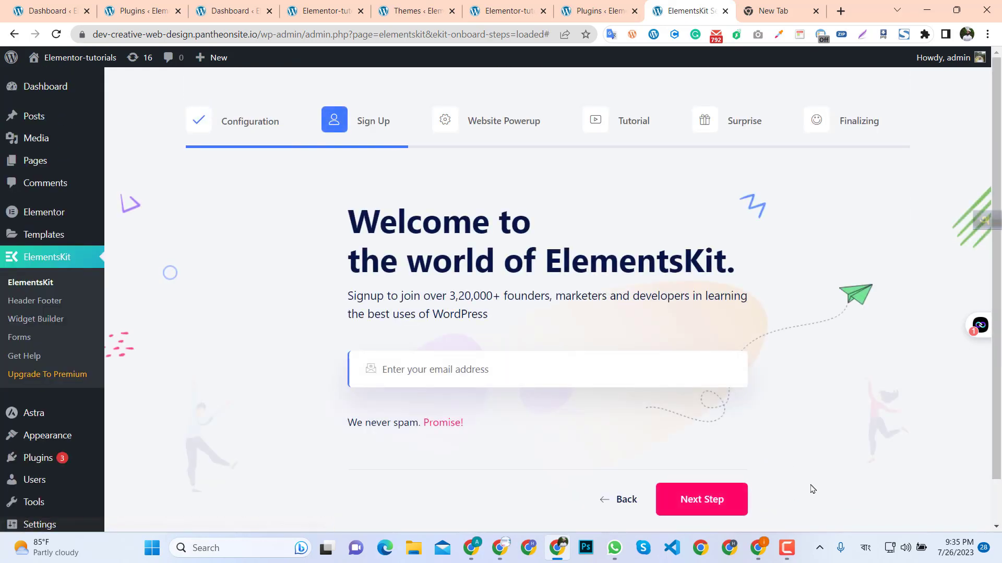
- Continue through the Sign Up, Website Powerup, Tutorial and Surprise stages to Finalizing without entering an email or installing any offered plugin
{"action": "left_click", "coordinate": [703, 504]}
{"action": "scroll", "coordinate": [700, 504], "scroll_direction": "down", "scroll_amount": 5}
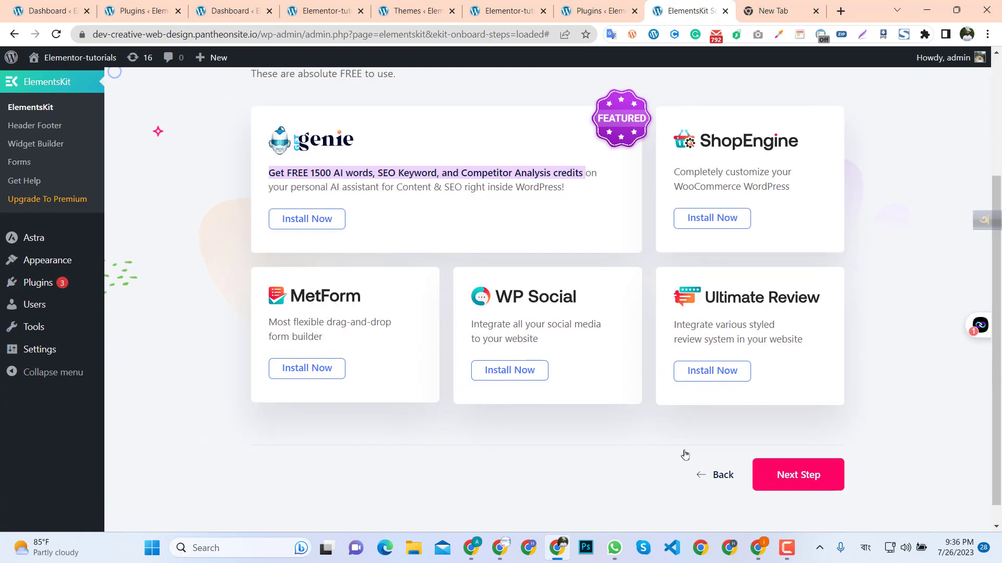
{"action": "left_click", "coordinate": [788, 453]}
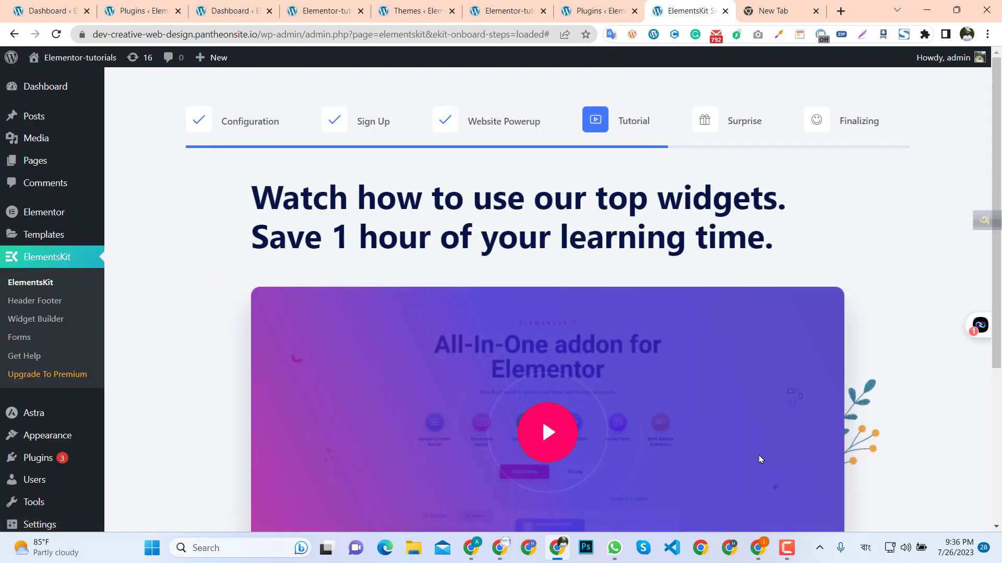
{"action": "scroll", "coordinate": [767, 464], "scroll_direction": "down", "scroll_amount": 3}
{"action": "scroll", "coordinate": [768, 464], "scroll_direction": "down", "scroll_amount": 2}
{"action": "left_click", "coordinate": [807, 456]}
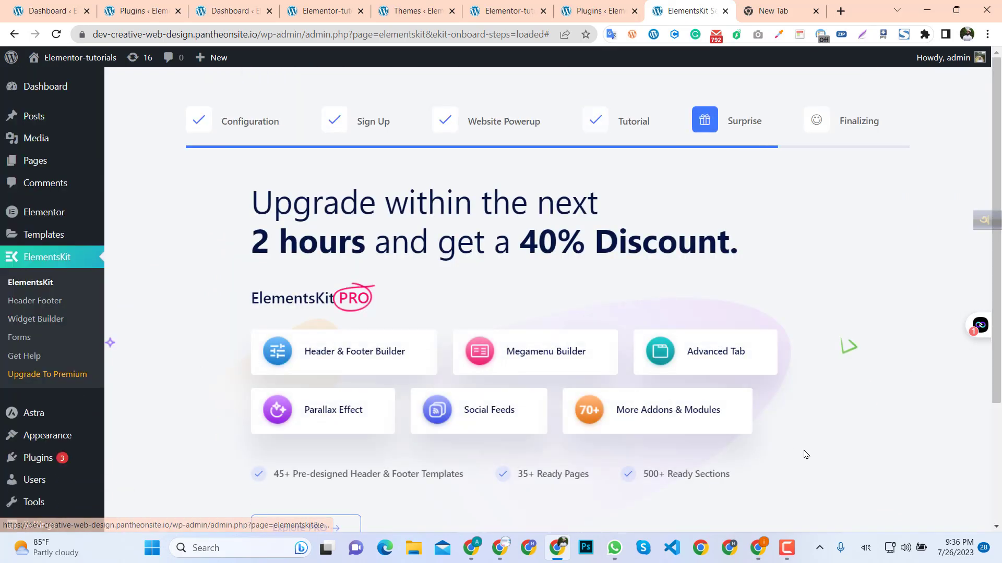
{"action": "scroll", "coordinate": [767, 449], "scroll_direction": "down", "scroll_amount": 3}
{"action": "left_click", "coordinate": [801, 470]}
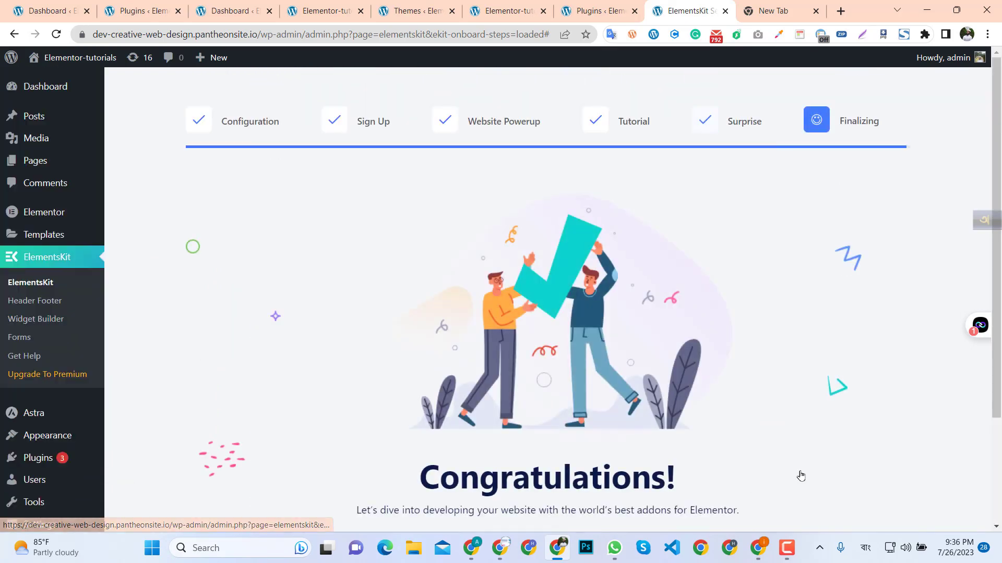
- Save the changes to finish the ElementsKit setup and look over the ElementsKit dashboard page
{"action": "scroll", "coordinate": [788, 461], "scroll_direction": "down", "scroll_amount": 3}
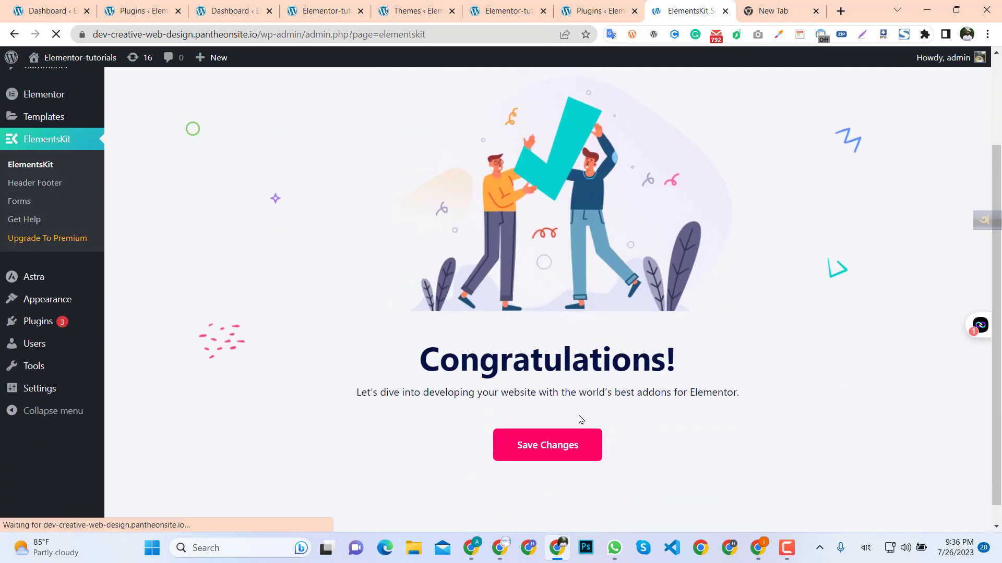
{"action": "scroll", "coordinate": [335, 375], "scroll_direction": "down", "scroll_amount": 3}
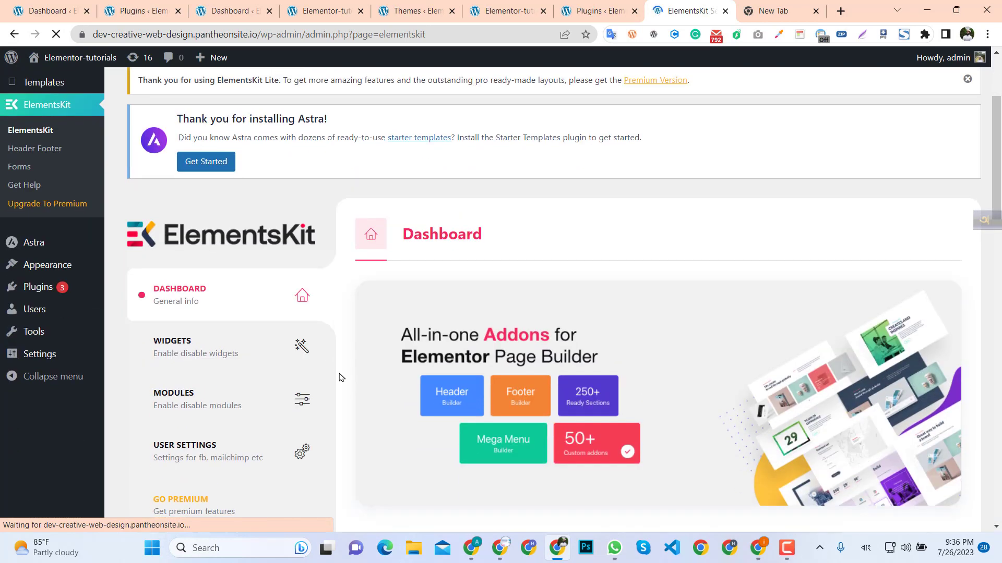
{"action": "scroll", "coordinate": [342, 323], "scroll_direction": "down", "scroll_amount": 3}
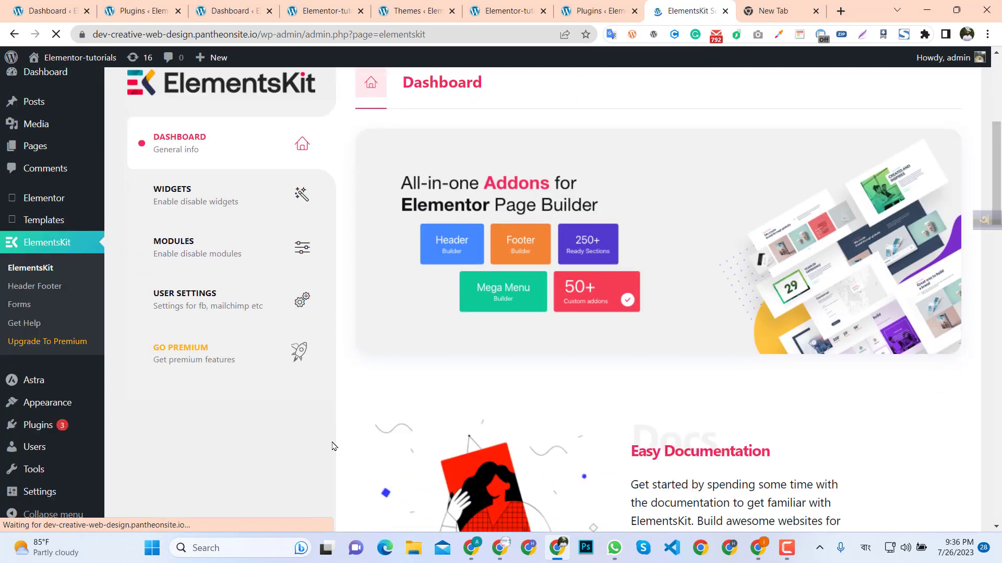
{"action": "scroll", "coordinate": [338, 438], "scroll_direction": "up", "scroll_amount": 3}
{"action": "scroll", "coordinate": [340, 432], "scroll_direction": "up", "scroll_amount": 3}
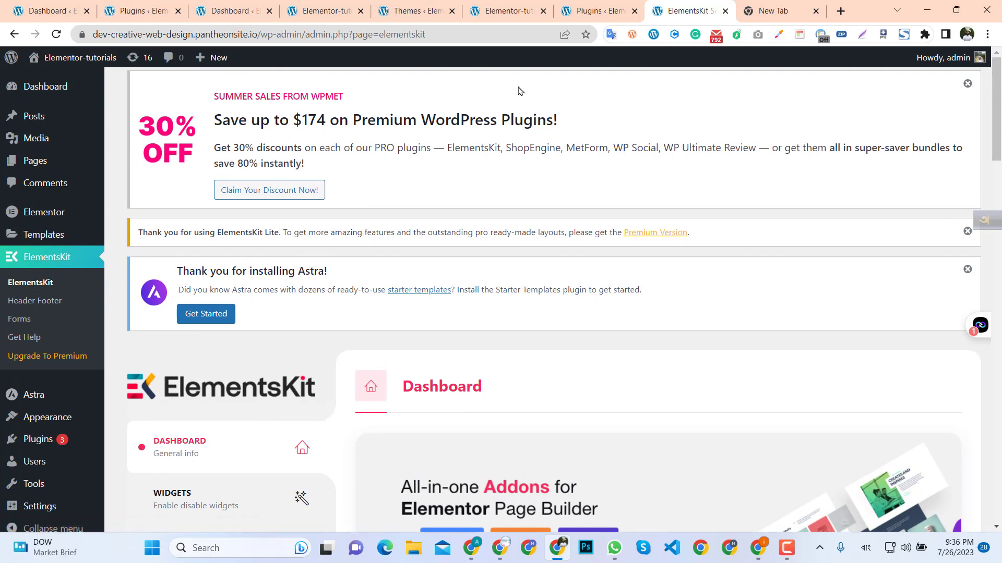
{"action": "scroll", "coordinate": [62, 441], "scroll_direction": "down", "scroll_amount": 3}
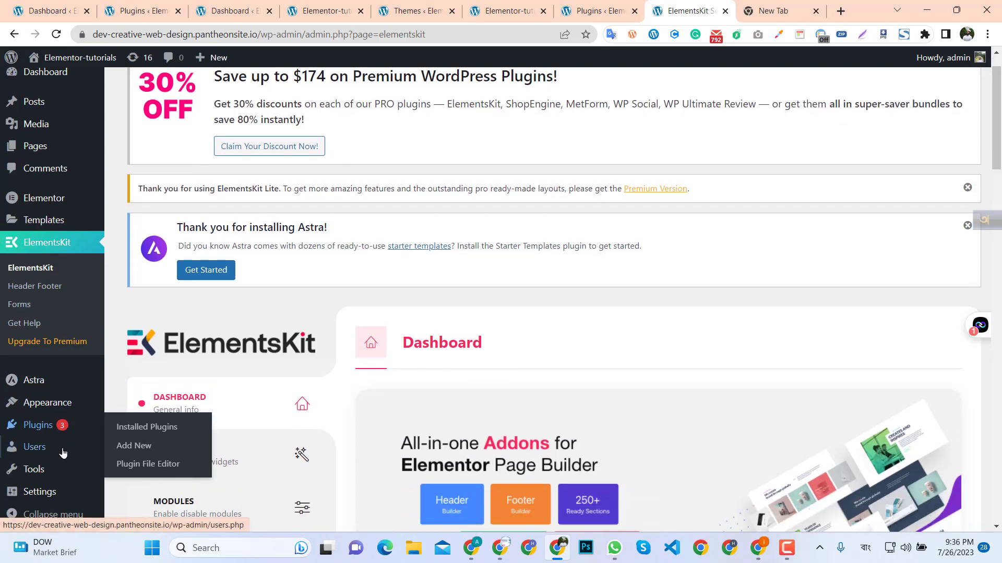
{"action": "scroll", "coordinate": [37, 318], "scroll_direction": "up", "scroll_amount": 1}
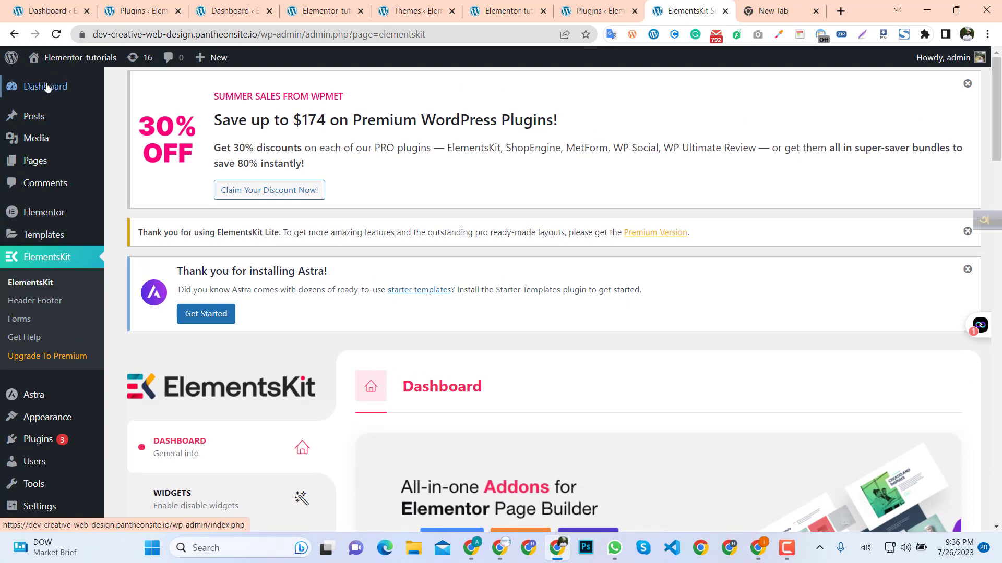
- Open the site's front end in a new browser tab and switch to it after closing the outdated Plugins, Themes and site tabs
{"action": "mouse_move", "coordinate": [67, 62]}
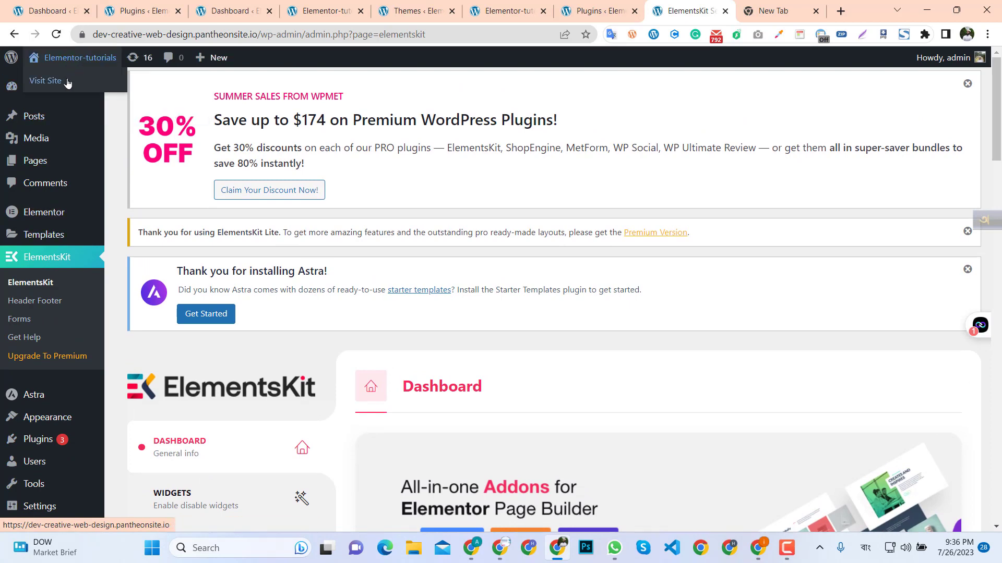
{"action": "middle_click", "coordinate": [68, 82]}
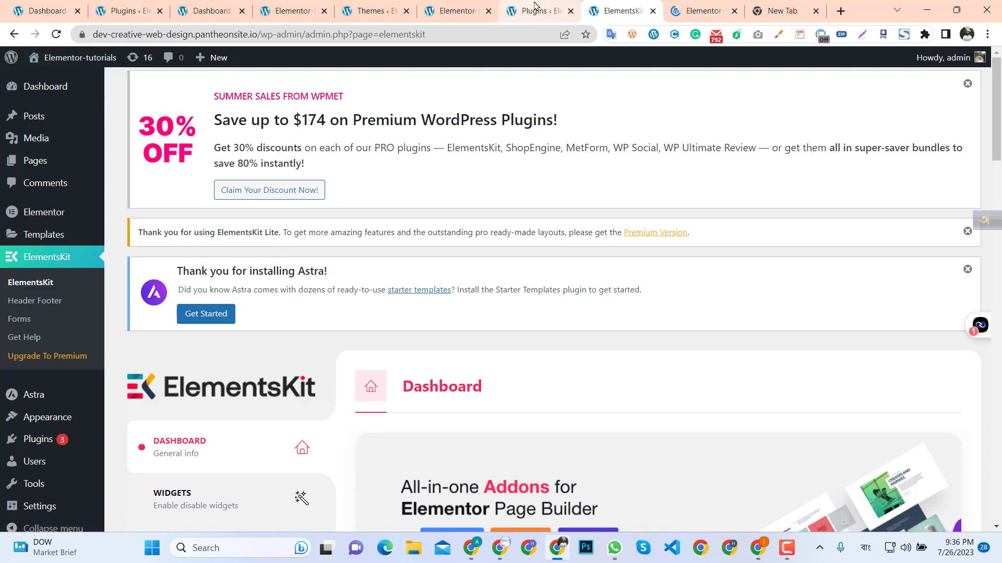
{"action": "left_click", "coordinate": [535, 6]}
{"action": "key", "text": "ctrl+w"}
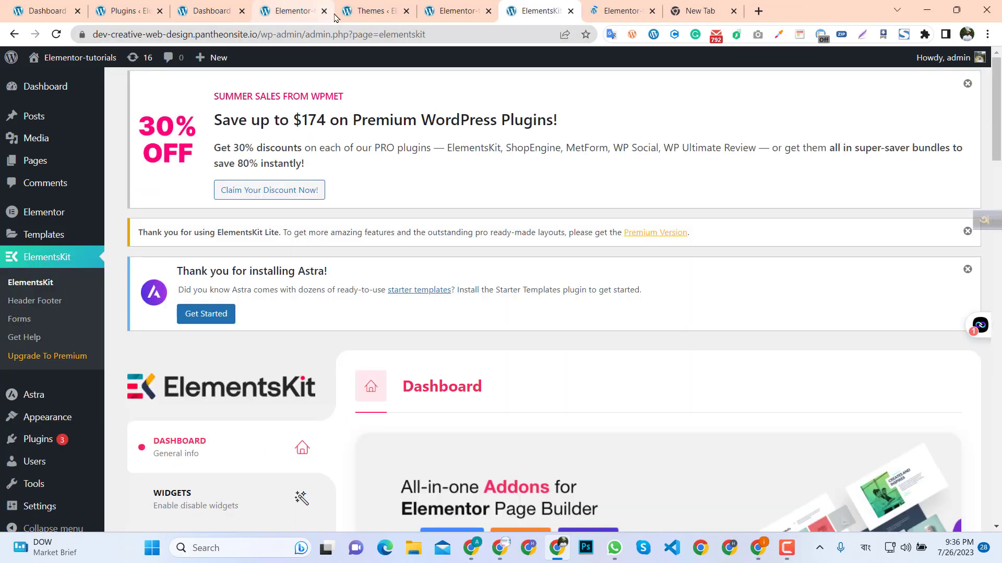
{"action": "left_click", "coordinate": [323, 11]}
{"action": "middle_click", "coordinate": [321, 17]}
{"action": "middle_click", "coordinate": [281, 11]}
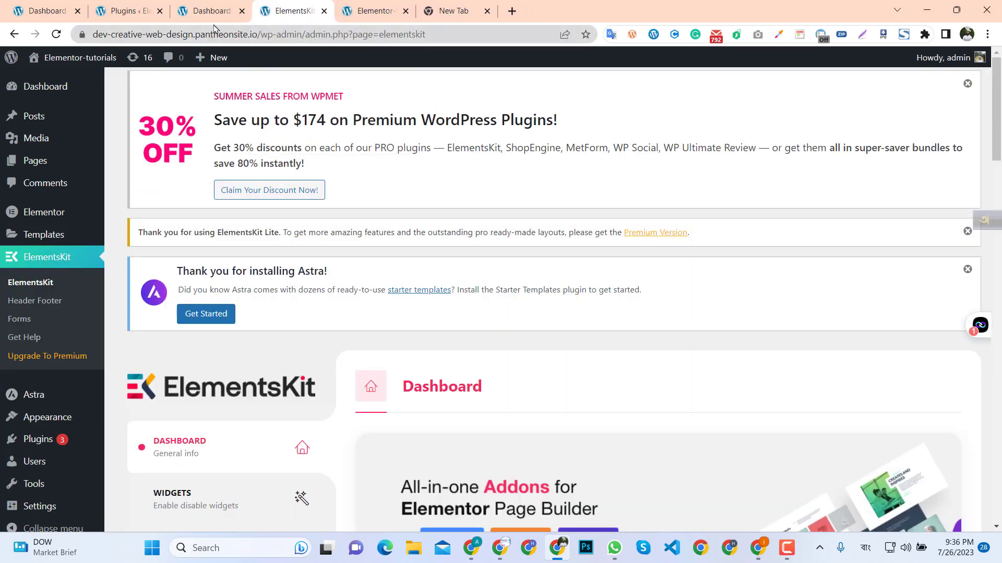
{"action": "left_click", "coordinate": [374, 11]}
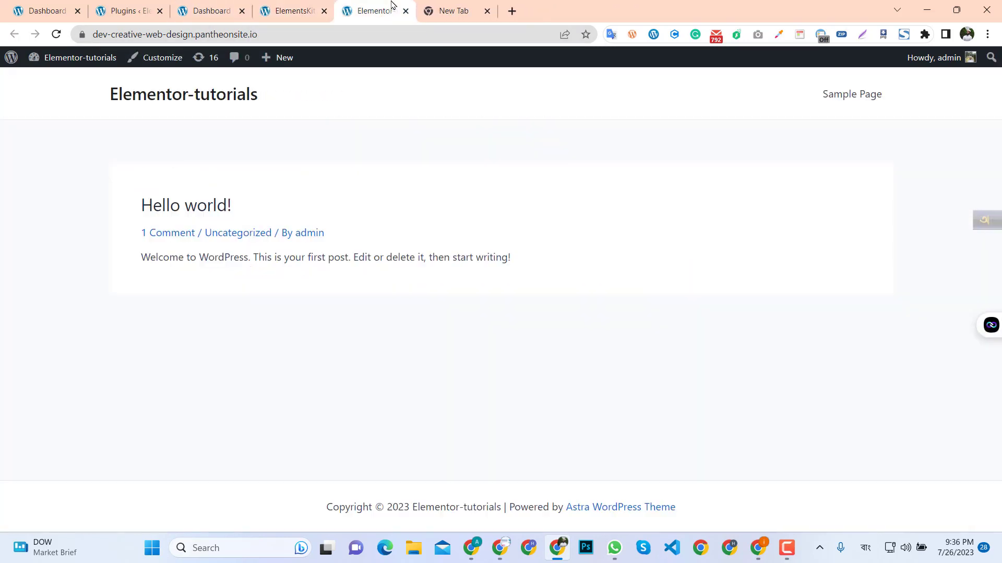
- Open the WordPress Dashboard in a new browser tab and place that tab directly before the front-end tab
{"action": "mouse_move", "coordinate": [80, 64]}
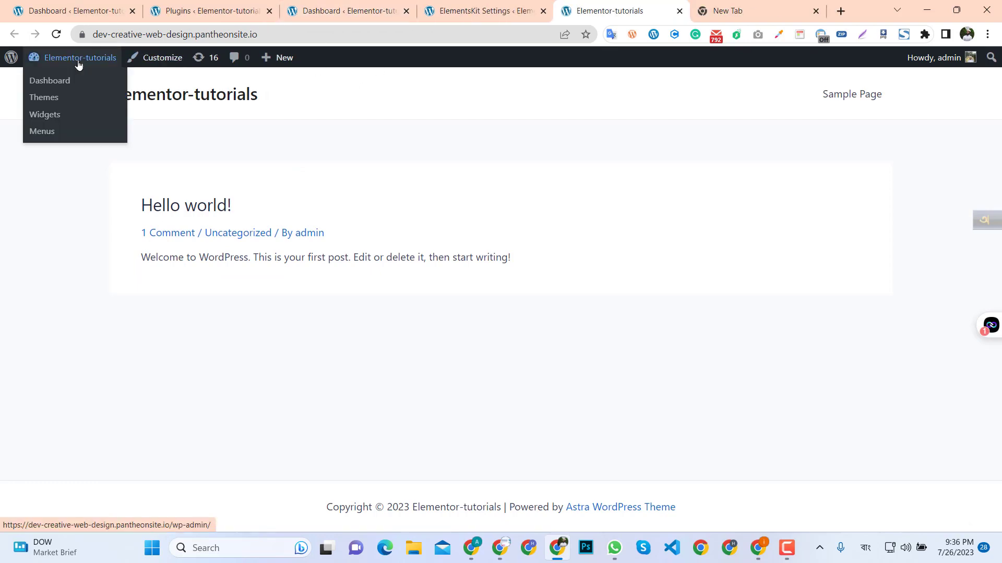
{"action": "middle_click", "coordinate": [68, 80]}
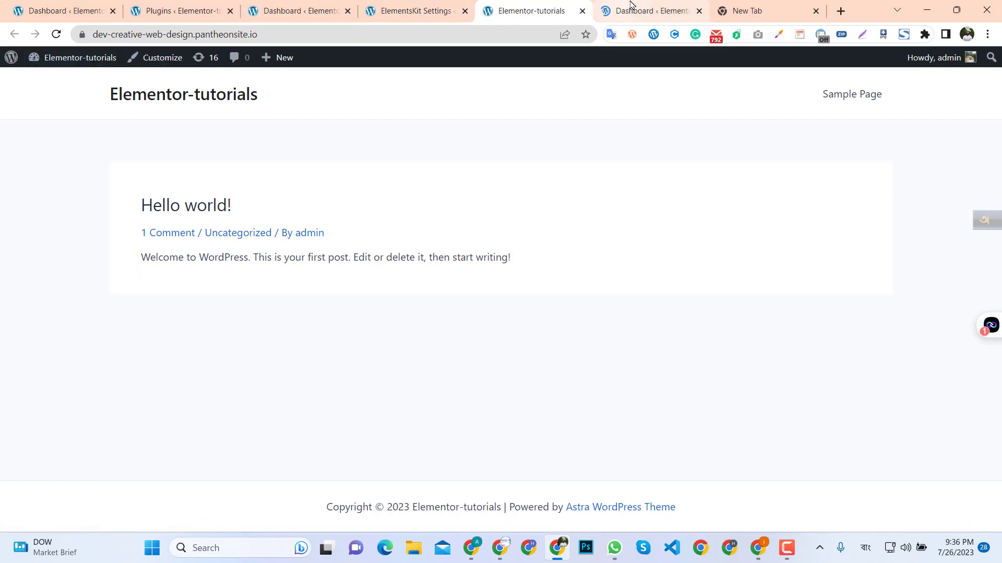
{"action": "left_click_drag", "start_coordinate": [628, 9], "coordinate": [493, 14]}
- Close the ElementsKit Settings, old Dashboard and Plugins tabs, keeping the new Dashboard tab, and switch to the site's front end
{"action": "left_click", "coordinate": [409, 12]}
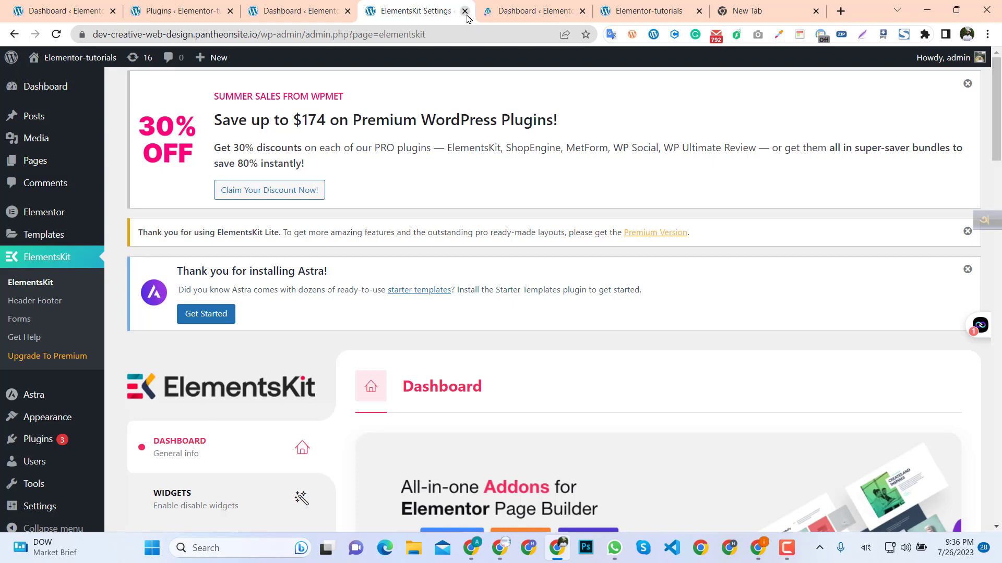
{"action": "left_click", "coordinate": [465, 10]}
{"action": "left_click", "coordinate": [348, 11]}
{"action": "left_click", "coordinate": [230, 10]}
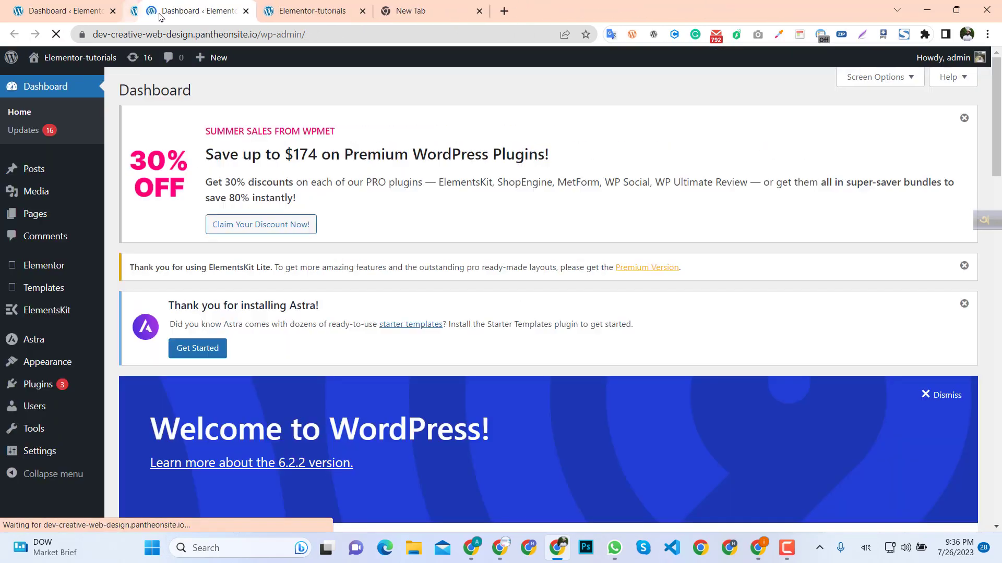
{"action": "middle_click", "coordinate": [159, 16]}
{"action": "left_click", "coordinate": [194, 20]}
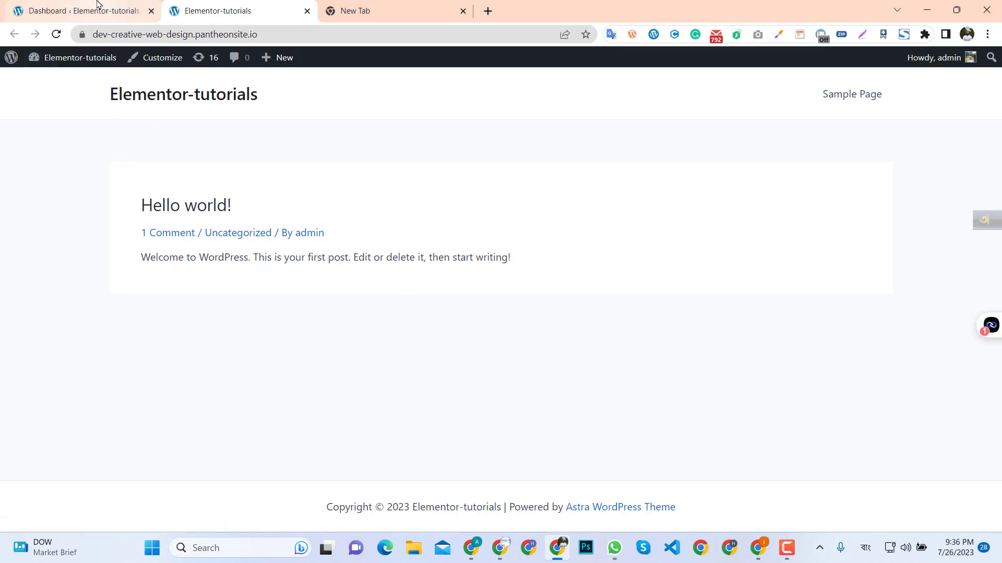
- Return to the Dashboard and examine the admin menu entries of ElementsKit and Elementor
{"action": "left_click", "coordinate": [83, 11]}
{"action": "scroll", "coordinate": [461, 319], "scroll_direction": "down", "scroll_amount": 2}
{"action": "scroll", "coordinate": [337, 394], "scroll_direction": "up", "scroll_amount": 2}
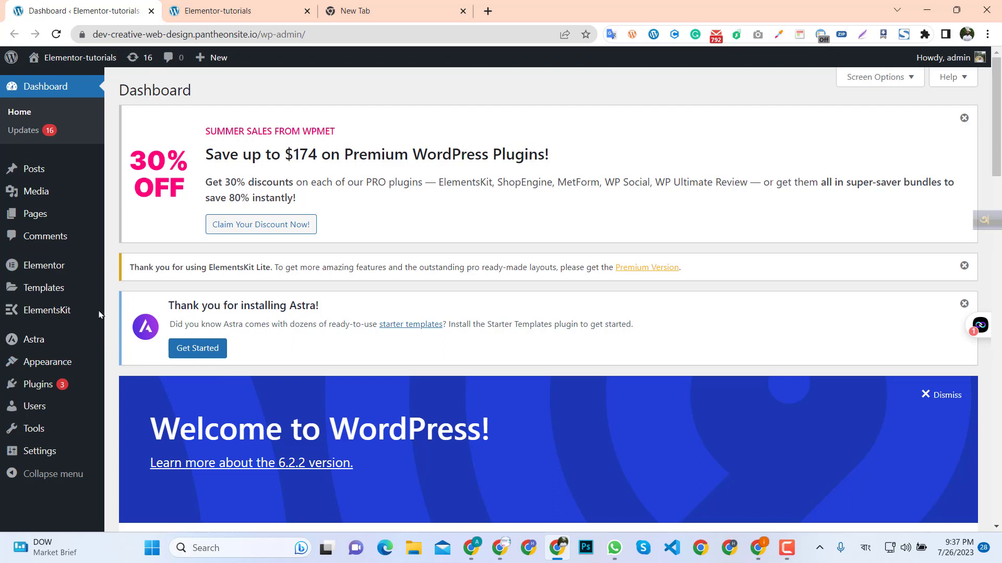
{"action": "mouse_move", "coordinate": [66, 311]}
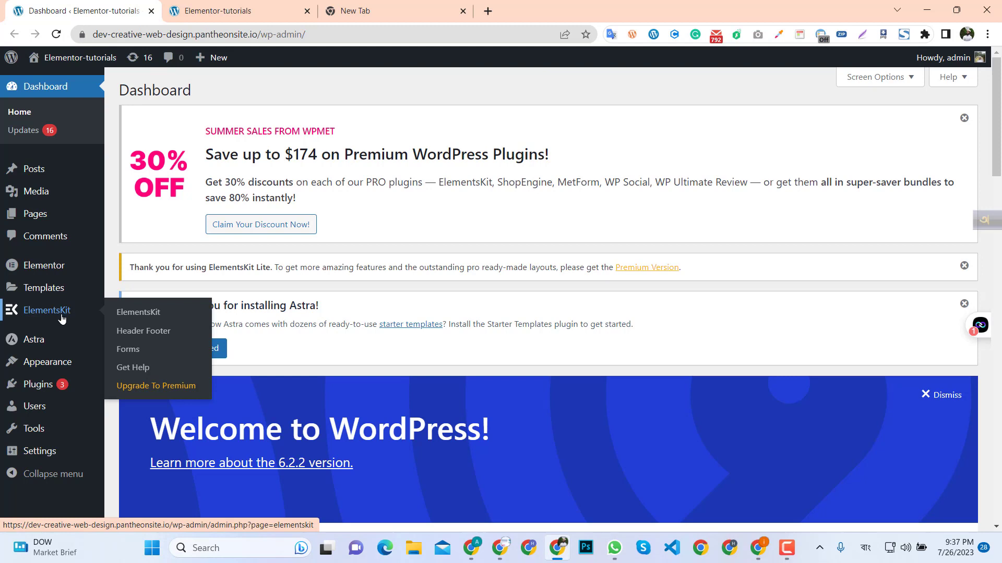
{"action": "mouse_move", "coordinate": [47, 293]}
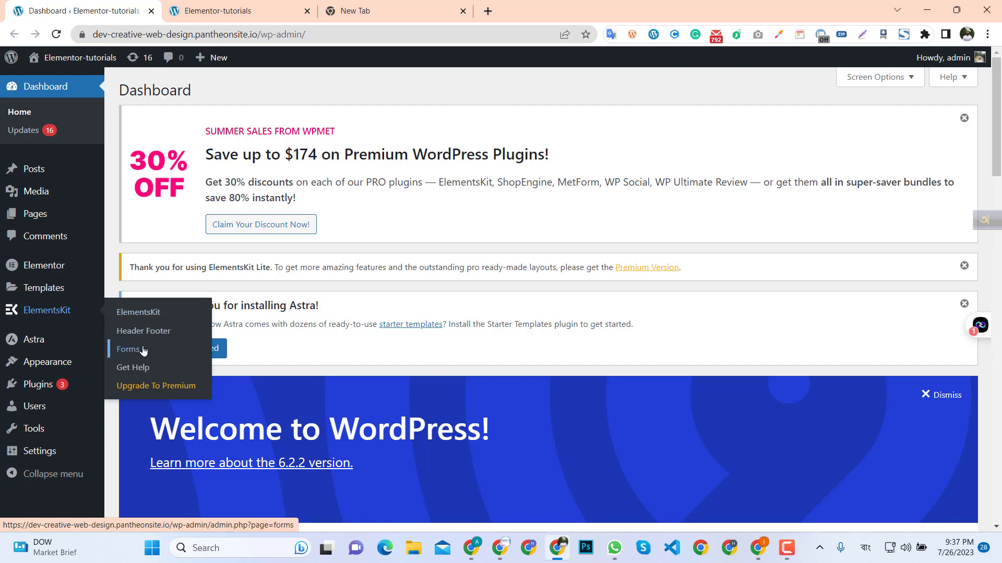
{"action": "mouse_move", "coordinate": [40, 276]}
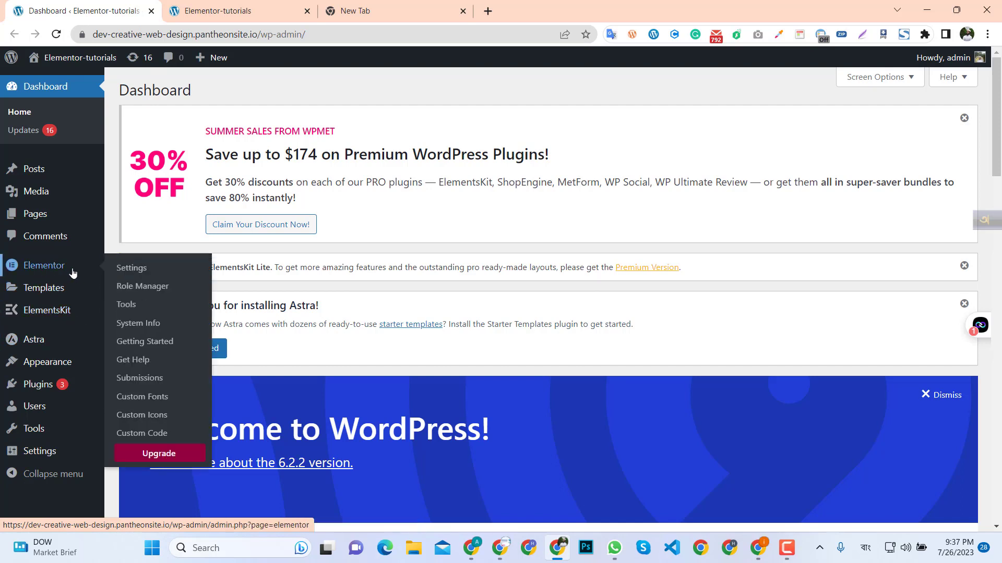
- Open the list of all pages in a new browser tab and start a new page there
{"action": "mouse_move", "coordinate": [33, 218]}
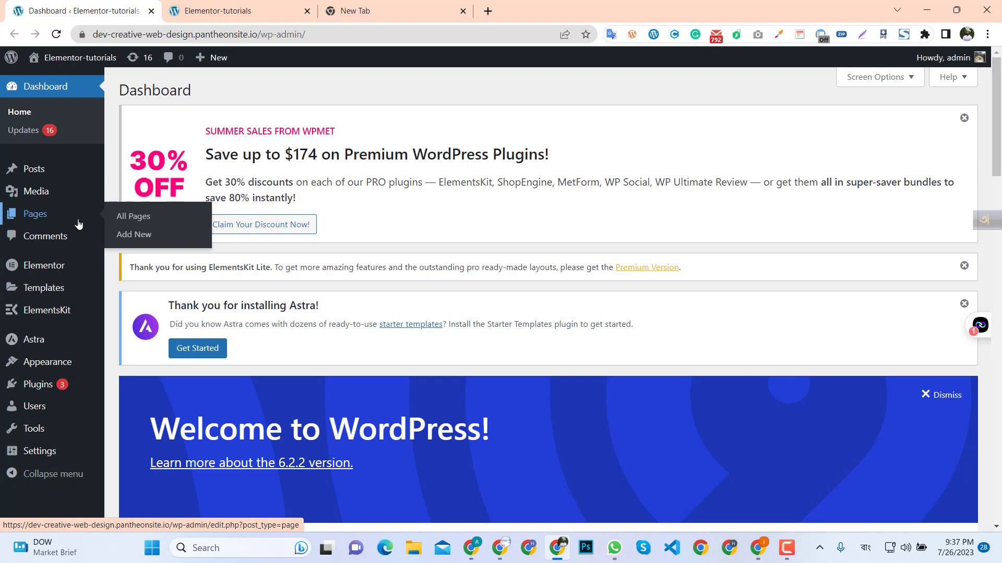
{"action": "middle_click", "coordinate": [134, 217]}
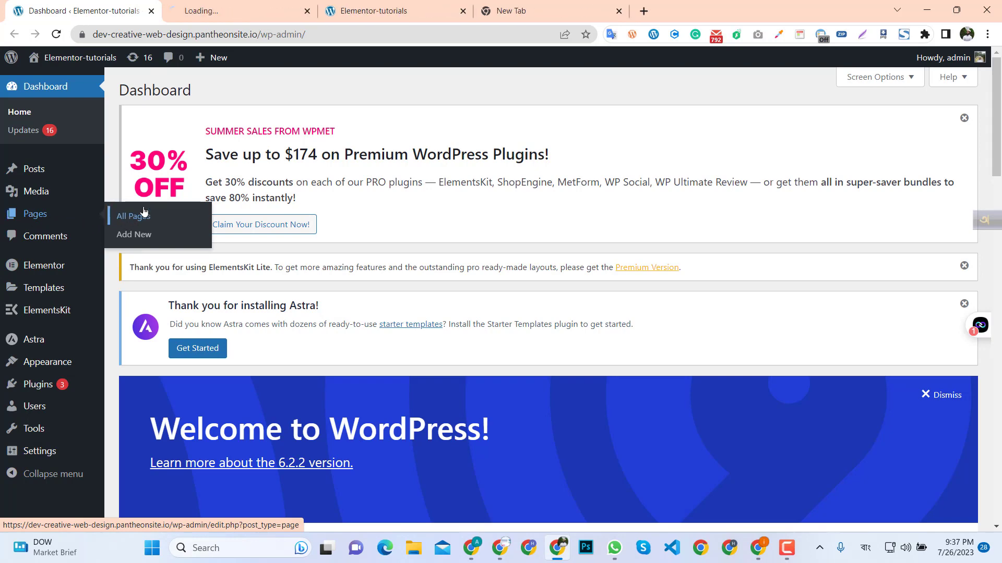
{"action": "left_click", "coordinate": [238, 11]}
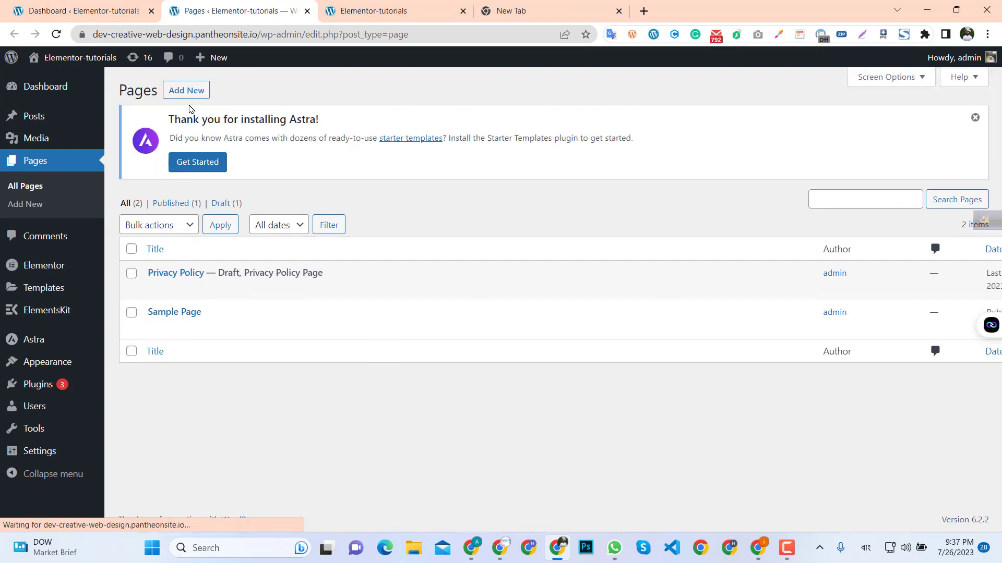
{"action": "left_click", "coordinate": [186, 92]}
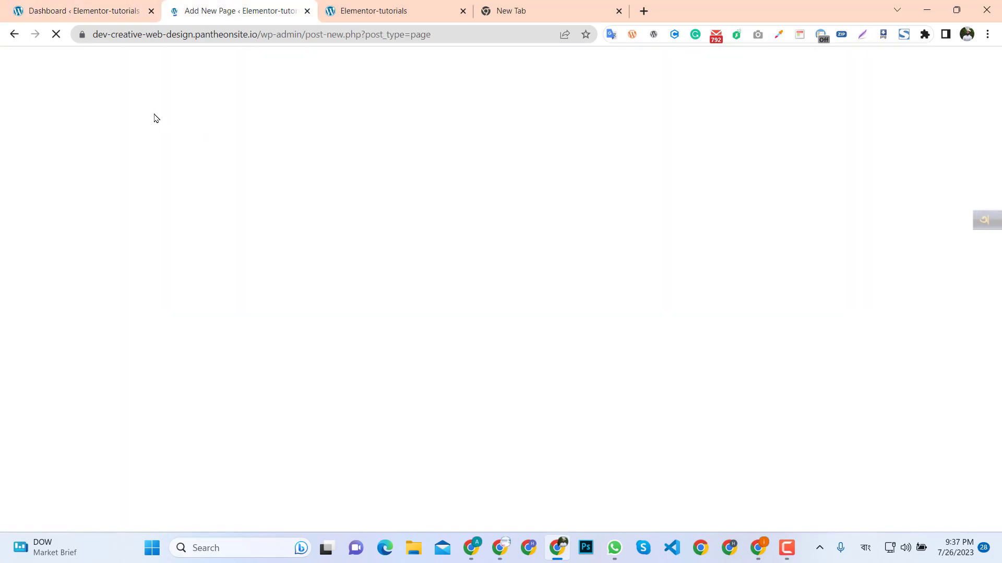
{"action": "left_click", "coordinate": [107, 11]}
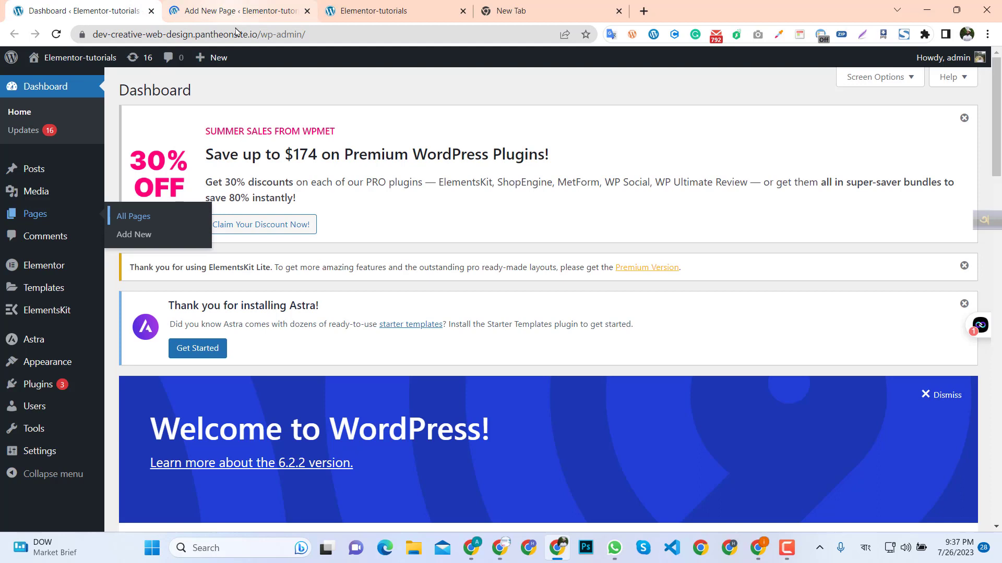
{"action": "left_click", "coordinate": [244, 11]}
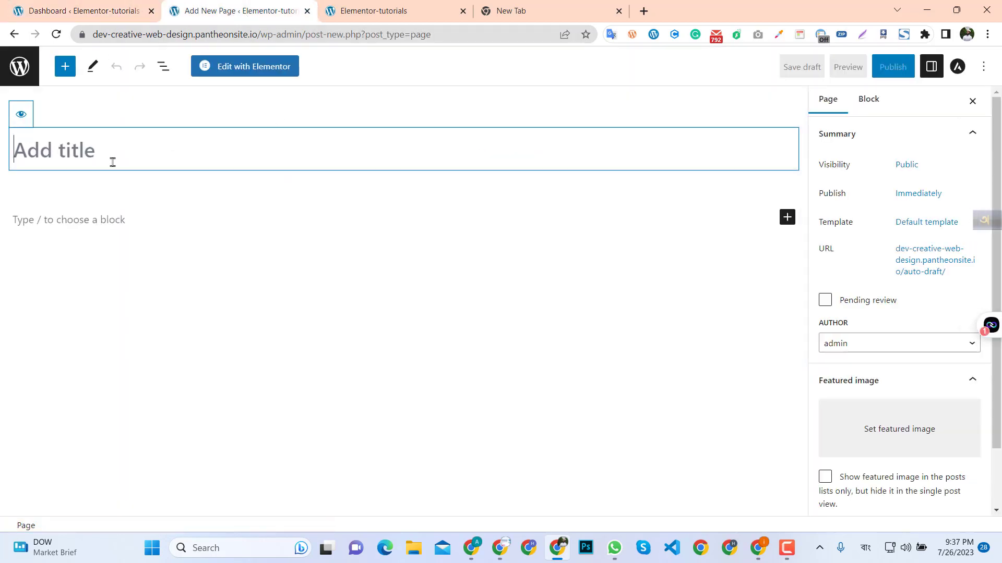
- Title the new page Home and publish it with public visibility
{"action": "type", "text": "Home"}
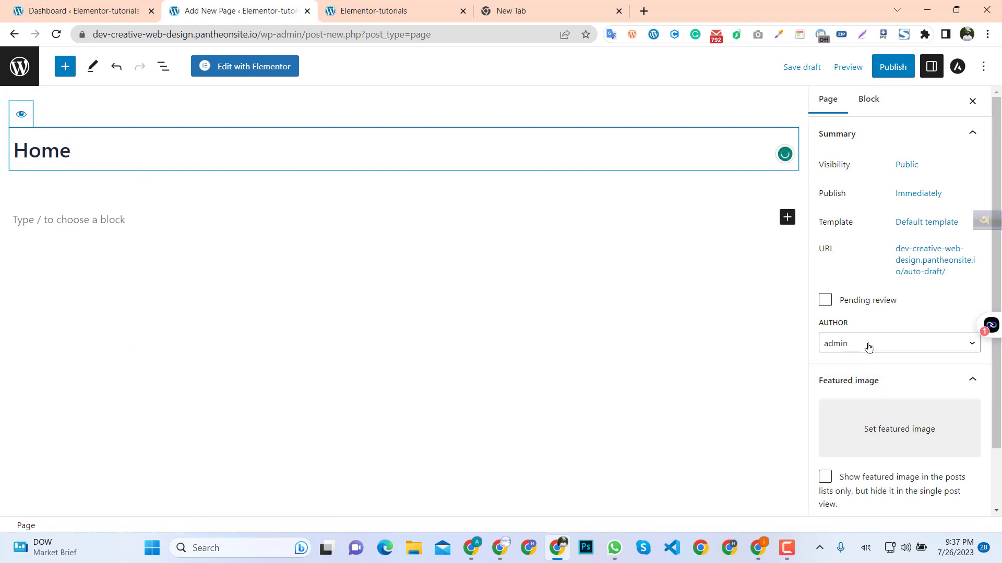
{"action": "left_click", "coordinate": [892, 67]}
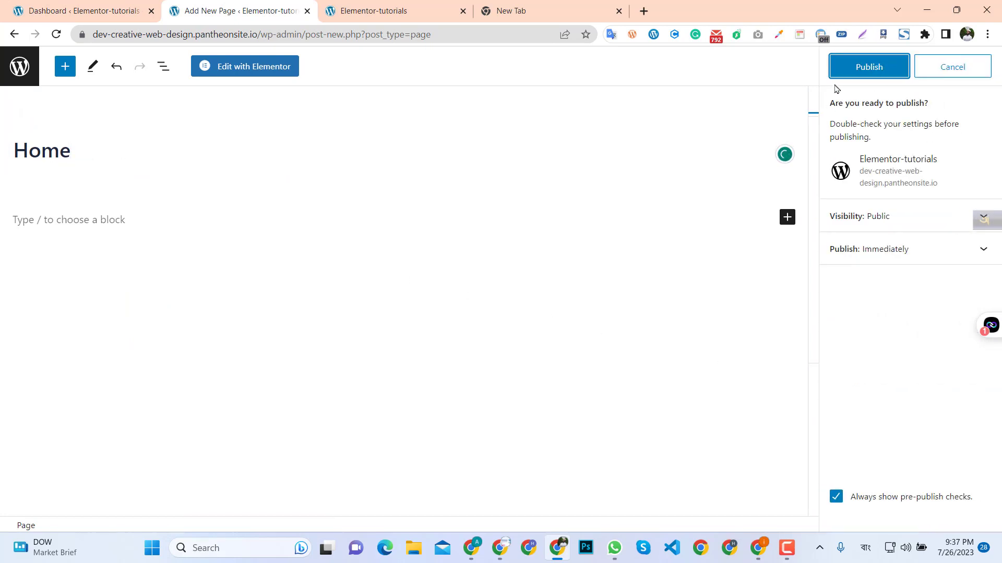
{"action": "left_click", "coordinate": [848, 77]}
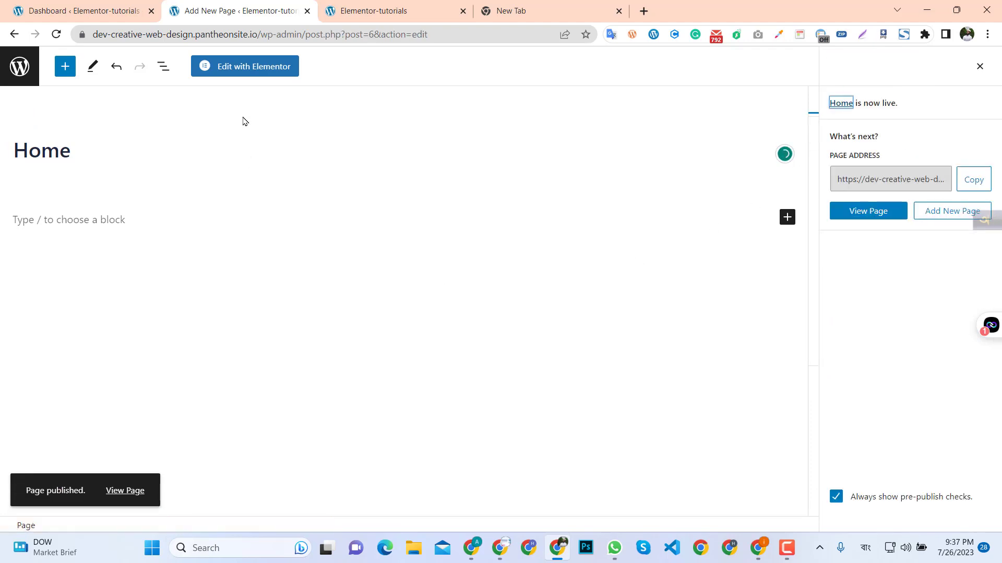
- Open the Home page for editing with Elementor and switch back to the Dashboard tab
{"action": "left_click", "coordinate": [246, 71]}
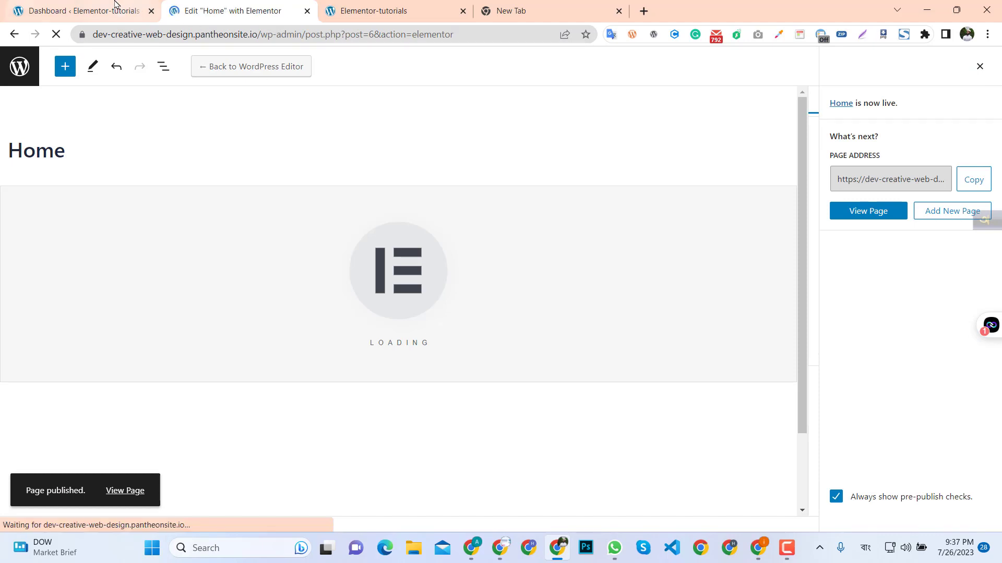
{"action": "left_click", "coordinate": [117, 7]}
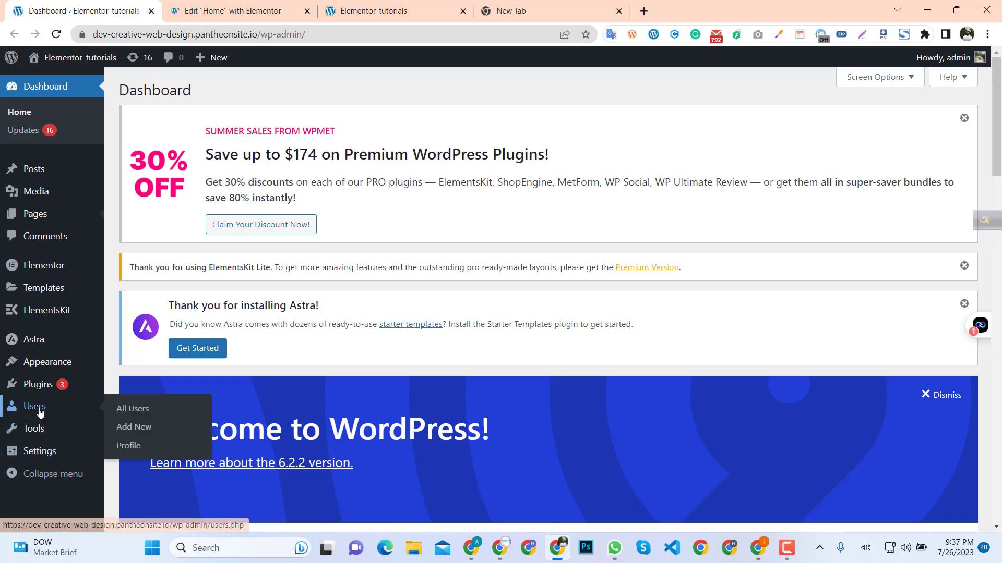
- Open the site's Permalink settings in a new browser tab and select the Post name structure
{"action": "mouse_move", "coordinate": [41, 429]}
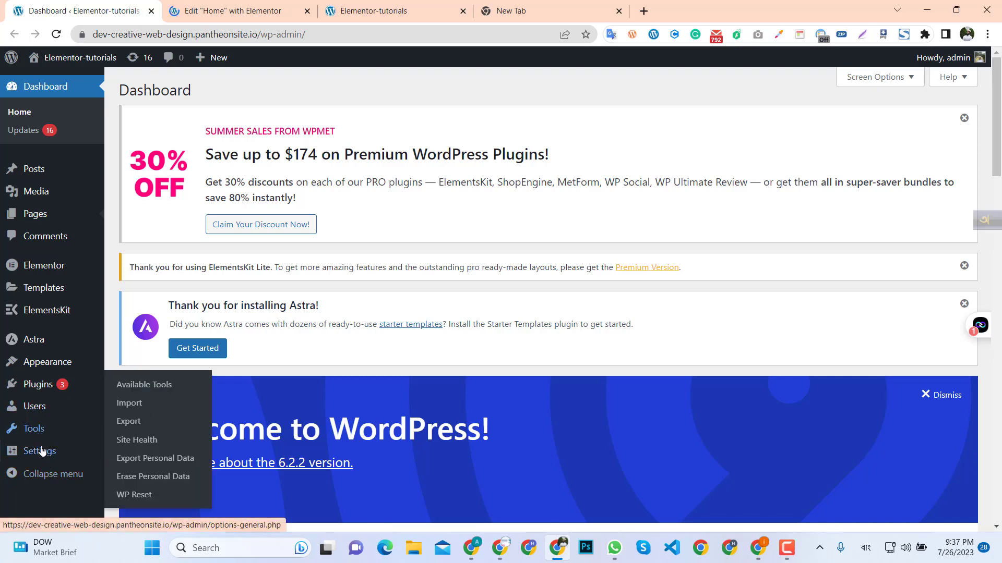
{"action": "mouse_move", "coordinate": [43, 454]}
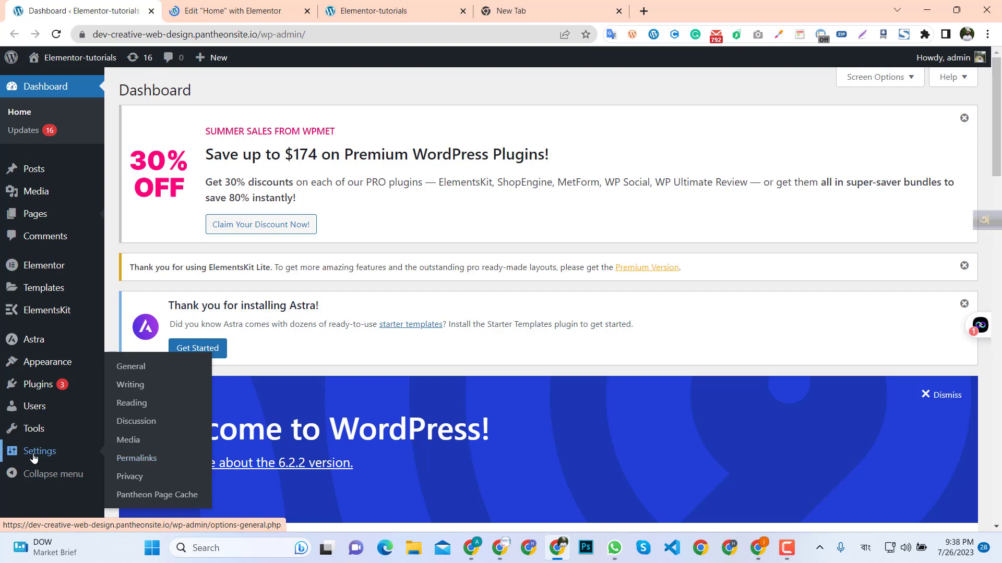
{"action": "middle_click", "coordinate": [136, 464]}
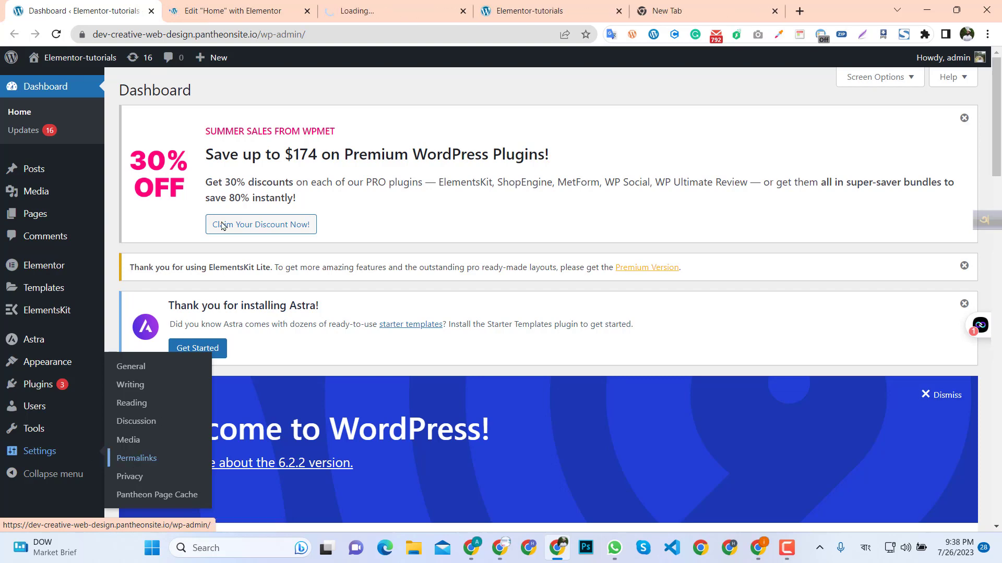
{"action": "left_click", "coordinate": [412, 10]}
{"action": "scroll", "coordinate": [366, 235], "scroll_direction": "down", "scroll_amount": 1}
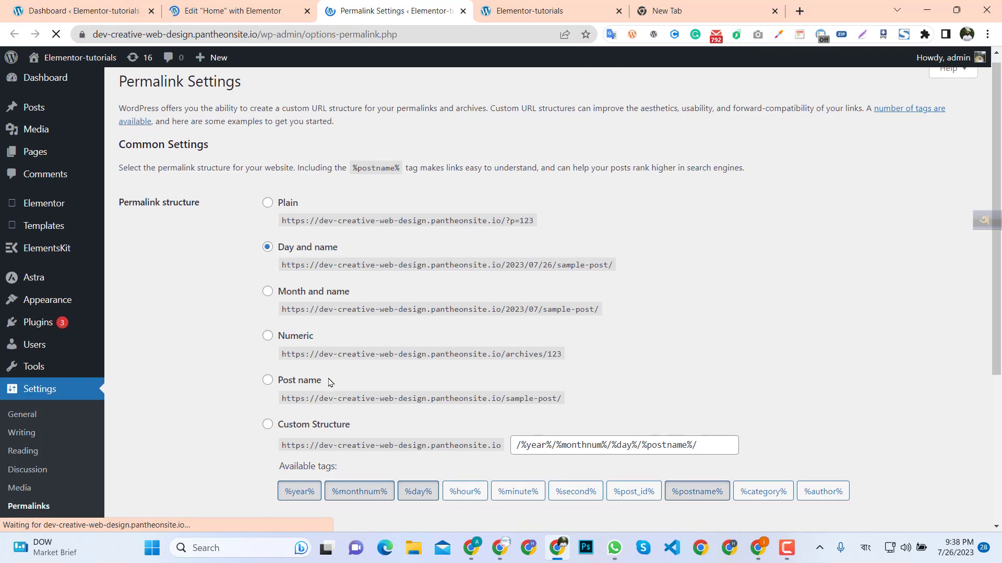
{"action": "left_click", "coordinate": [268, 324]}
{"action": "scroll", "coordinate": [272, 355], "scroll_direction": "down", "scroll_amount": 3}
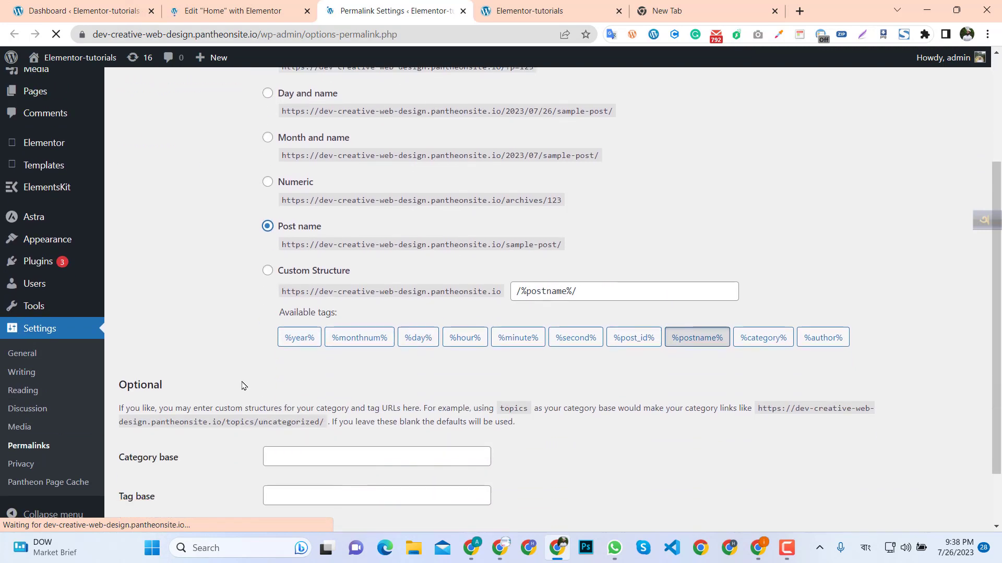
{"action": "scroll", "coordinate": [230, 396], "scroll_direction": "up", "scroll_amount": 1}
- Review the sample URL of the Post name structure and save the permalink settings
{"action": "left_click", "coordinate": [218, 13]}
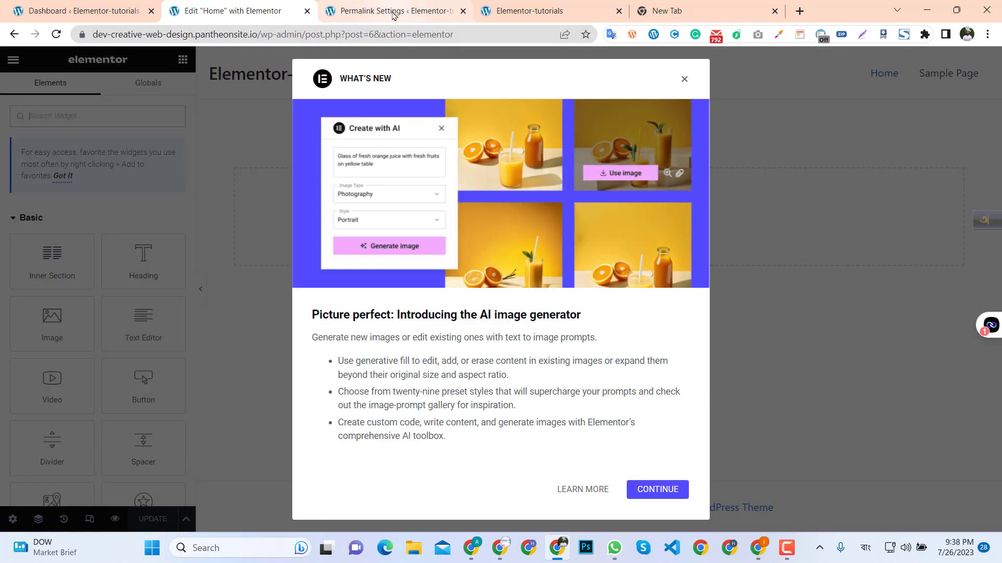
{"action": "left_click", "coordinate": [393, 13]}
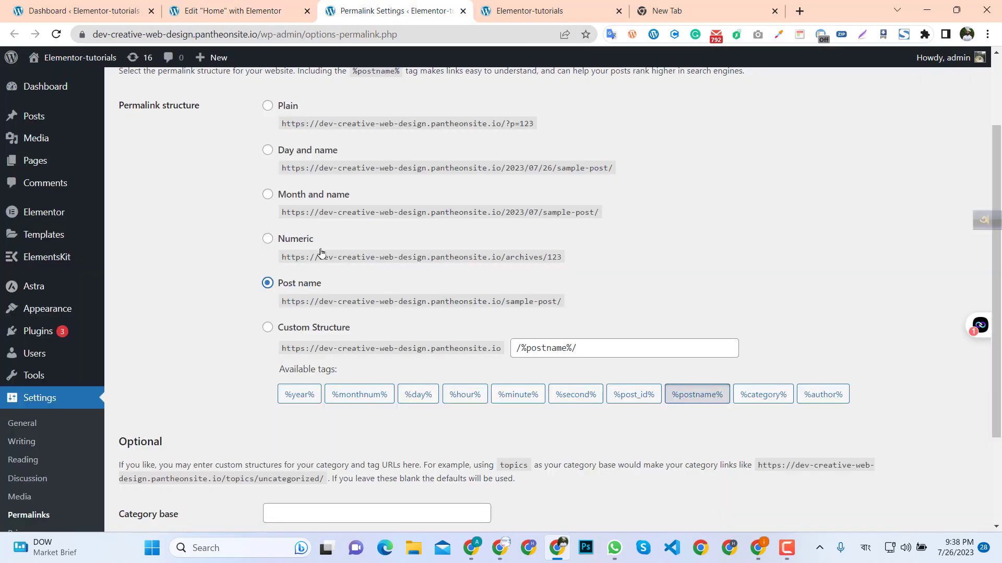
{"action": "scroll", "coordinate": [291, 320], "scroll_direction": "up", "scroll_amount": 2}
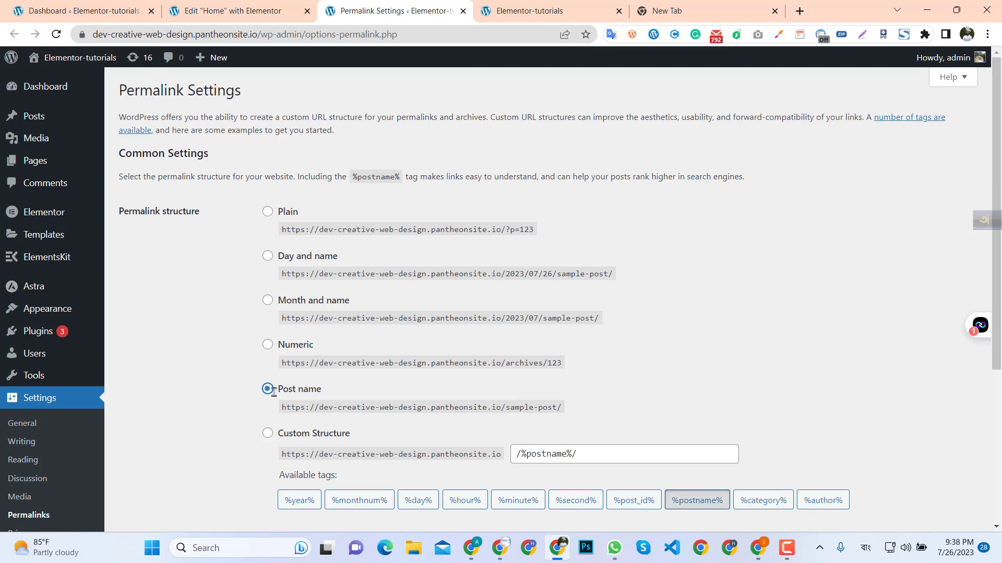
{"action": "scroll", "coordinate": [491, 424], "scroll_direction": "down", "scroll_amount": 1}
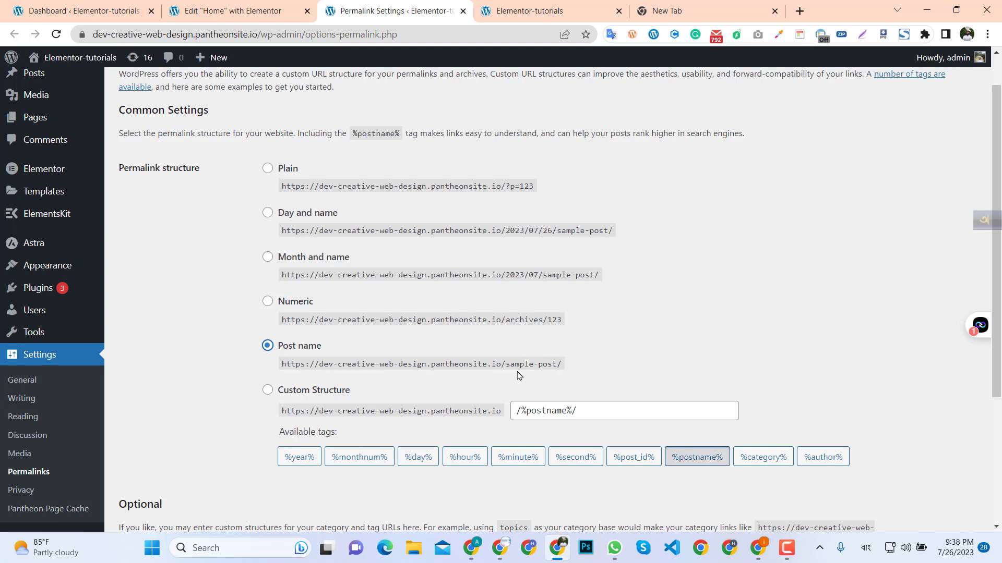
{"action": "left_click_drag", "start_coordinate": [507, 364], "coordinate": [564, 365]}
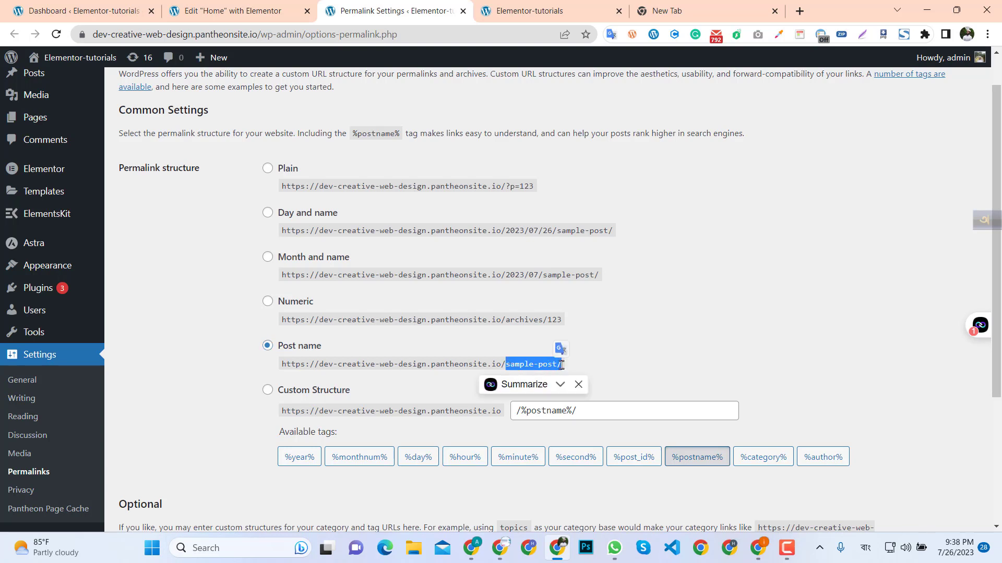
{"action": "left_click", "coordinate": [550, 365]}
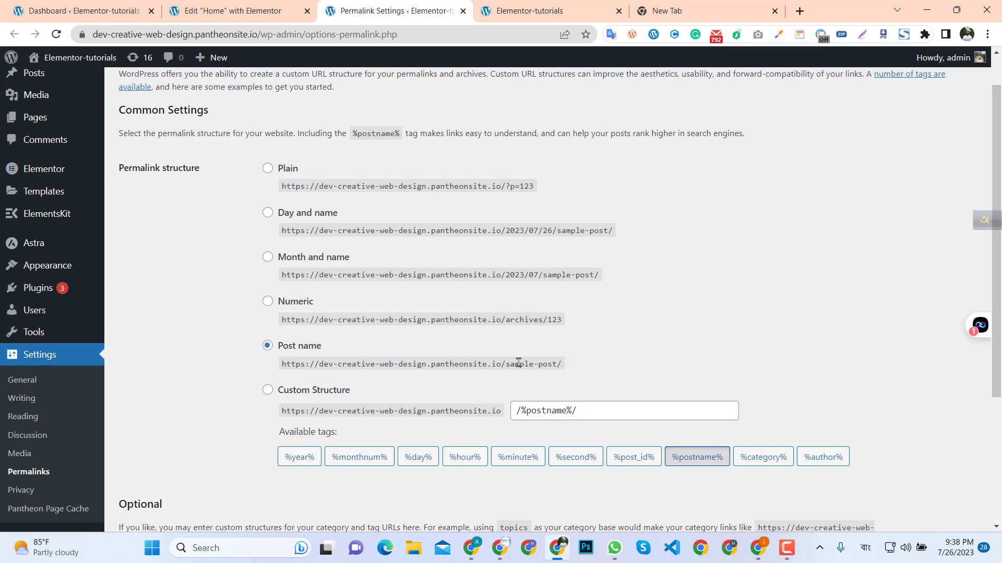
{"action": "left_click", "coordinate": [266, 10]}
{"action": "scroll", "coordinate": [291, 501], "scroll_direction": "down", "scroll_amount": 4}
{"action": "left_click", "coordinate": [158, 470]}
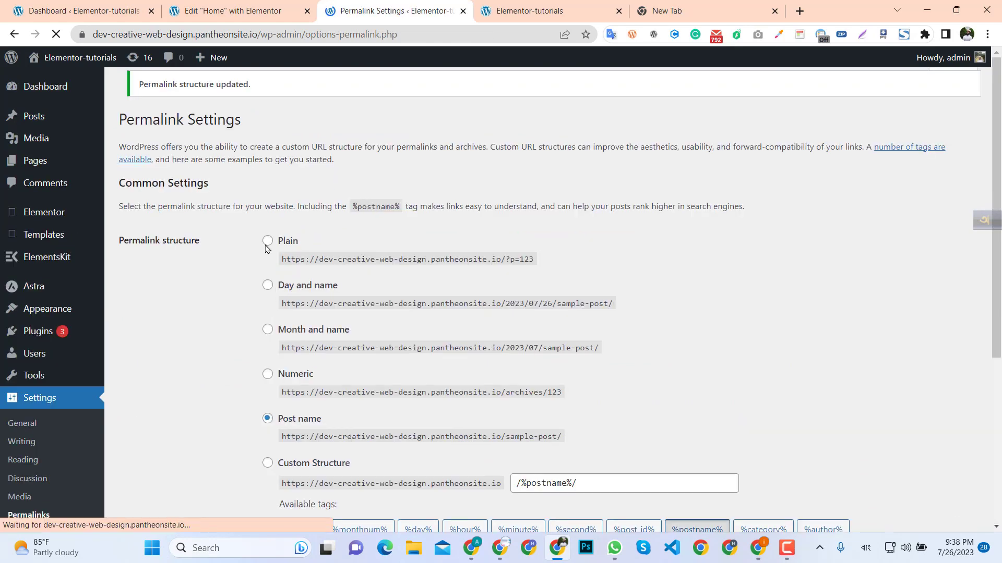
- Return to the Home page's Elementor editor and dismiss the AI image generator and Activate Containers announcements
{"action": "left_click", "coordinate": [228, 11]}
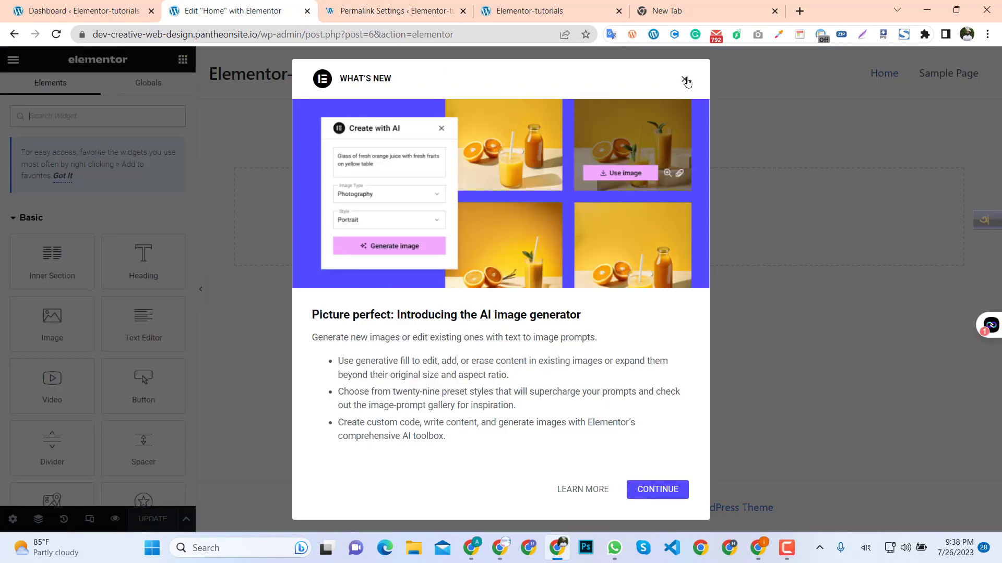
{"action": "left_click", "coordinate": [684, 81]}
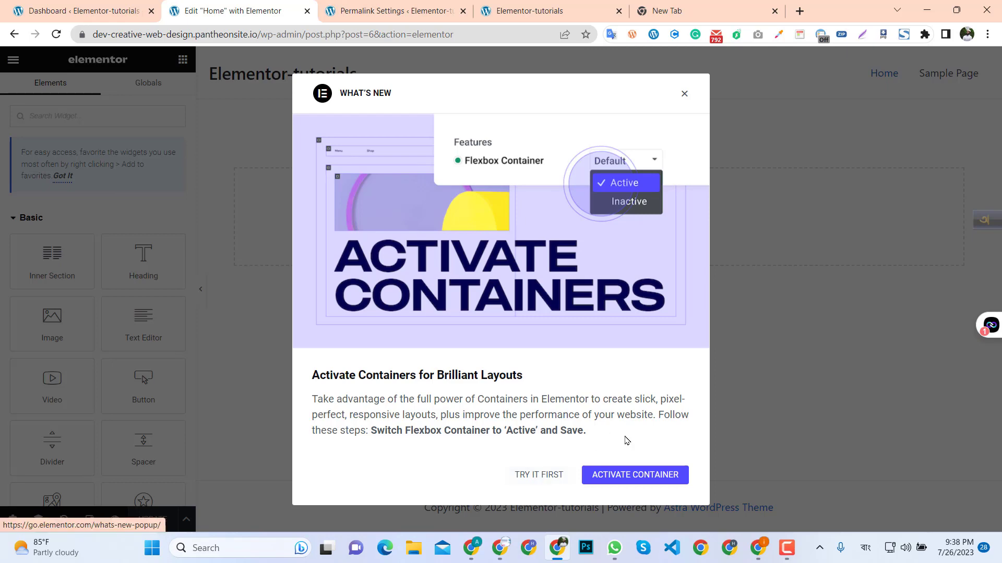
{"action": "left_click", "coordinate": [685, 94]}
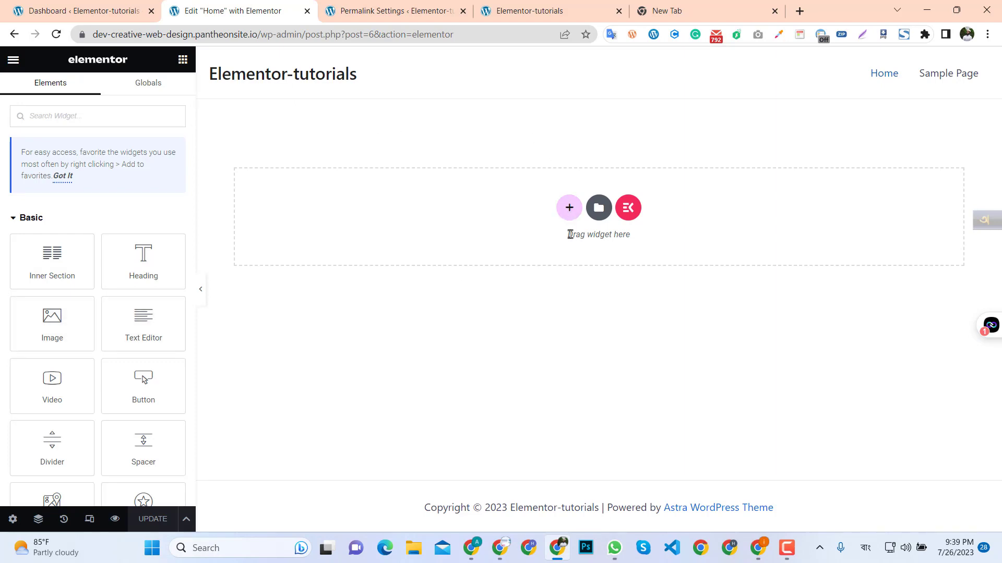
{"action": "scroll", "coordinate": [110, 303], "scroll_direction": "down", "scroll_amount": 2}
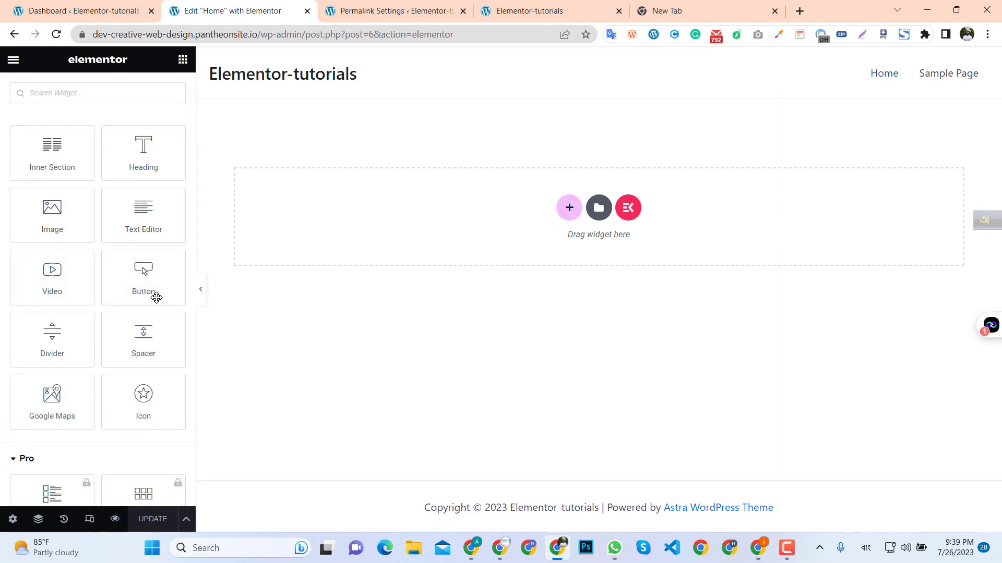
{"action": "scroll", "coordinate": [155, 293], "scroll_direction": "up", "scroll_amount": 2}
{"action": "mouse_move", "coordinate": [58, 268]}
{"action": "left_mouse_down"}
{"action": "mouse_move", "coordinate": [219, 257]}
{"action": "mouse_move", "coordinate": [623, 190]}
{"action": "mouse_move", "coordinate": [63, 257]}
{"action": "left_mouse_up"}
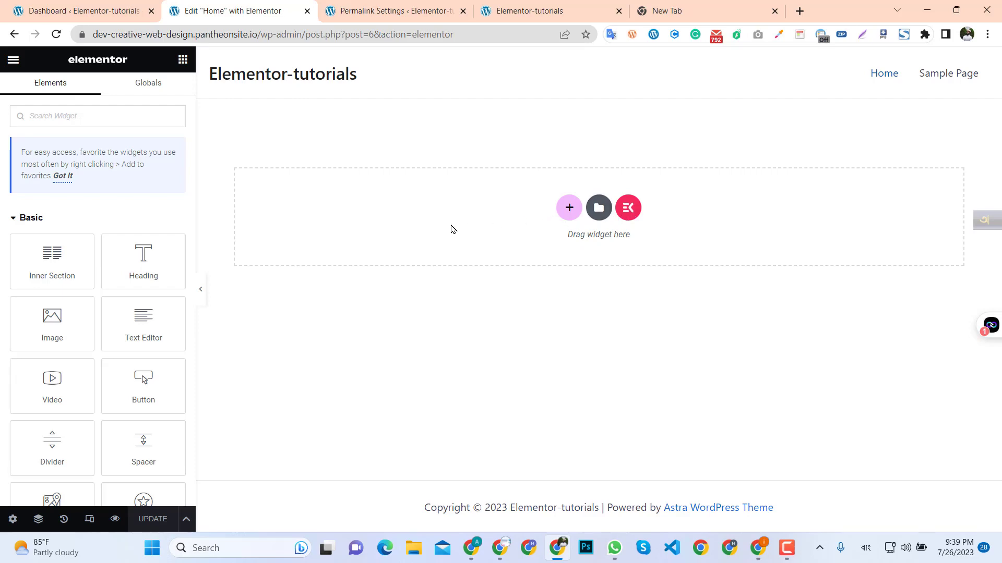
{"action": "left_click", "coordinate": [103, 10]}
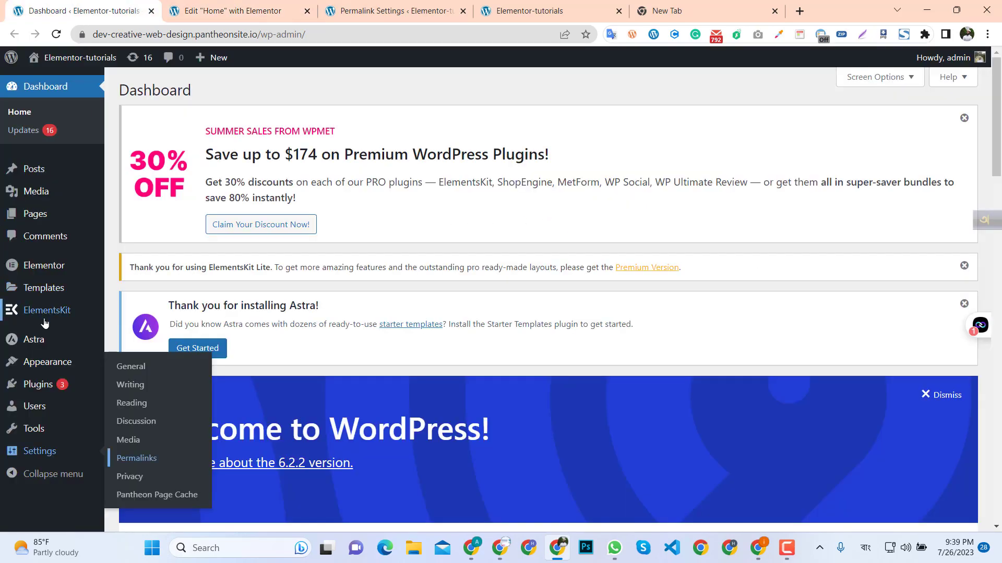
{"action": "left_click", "coordinate": [252, 7]}
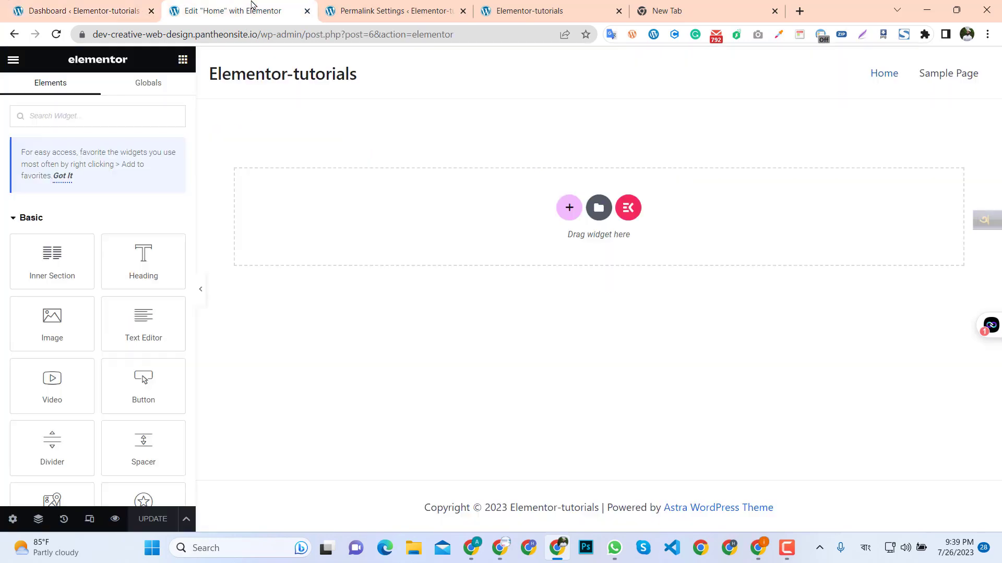
- Open the ElementsKit library from the empty Home page canvas and browse its Templates collection
{"action": "left_click", "coordinate": [629, 211]}
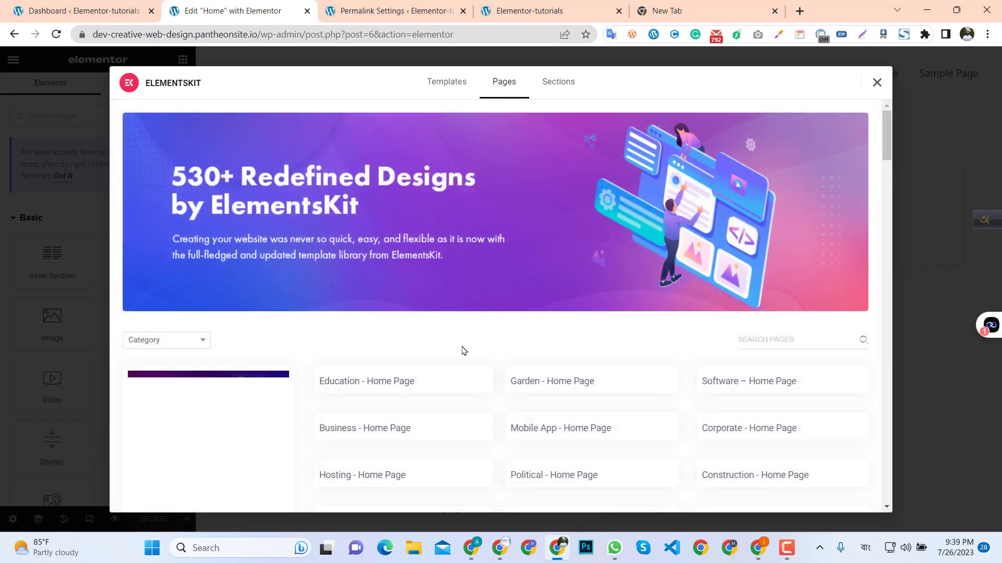
{"action": "left_click", "coordinate": [445, 85]}
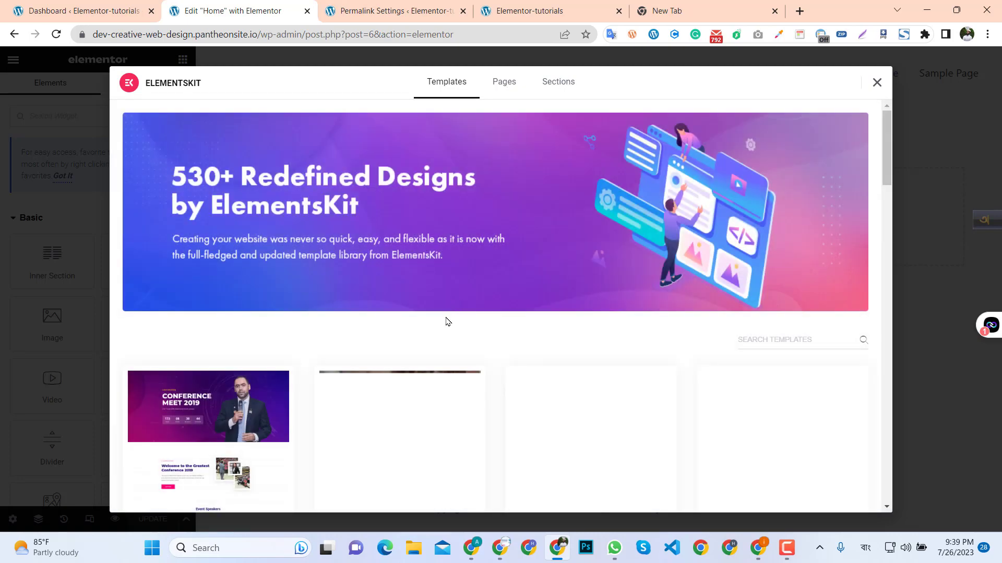
{"action": "scroll", "coordinate": [487, 349], "scroll_direction": "down", "scroll_amount": 2}
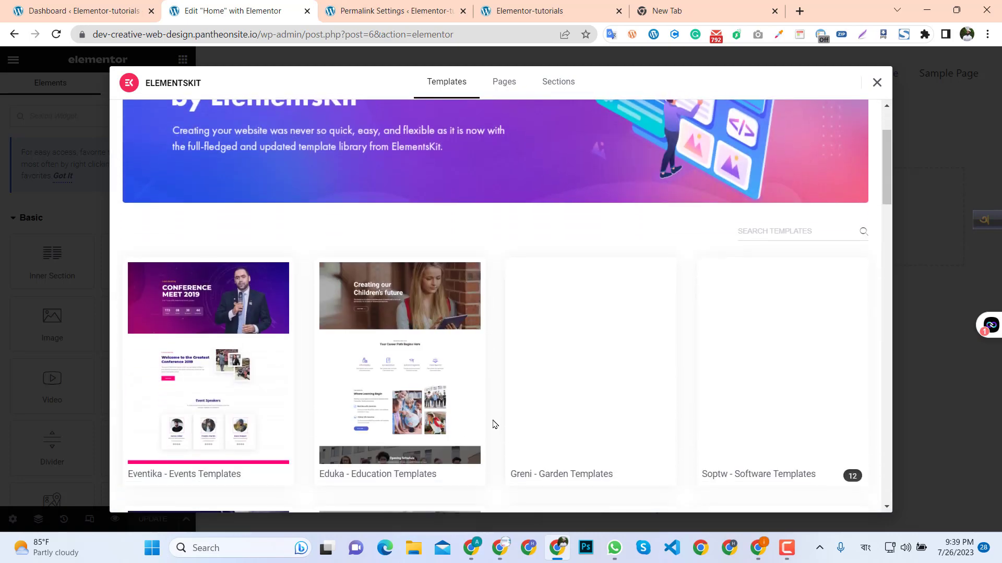
{"action": "scroll", "coordinate": [494, 424], "scroll_direction": "down", "scroll_amount": 2}
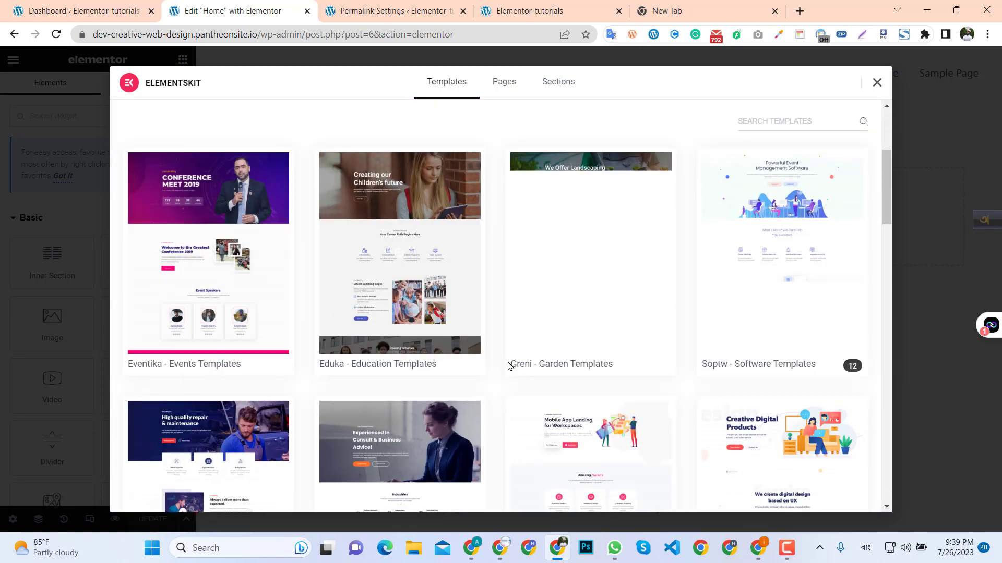
{"action": "scroll", "coordinate": [501, 371], "scroll_direction": "down", "scroll_amount": 8}
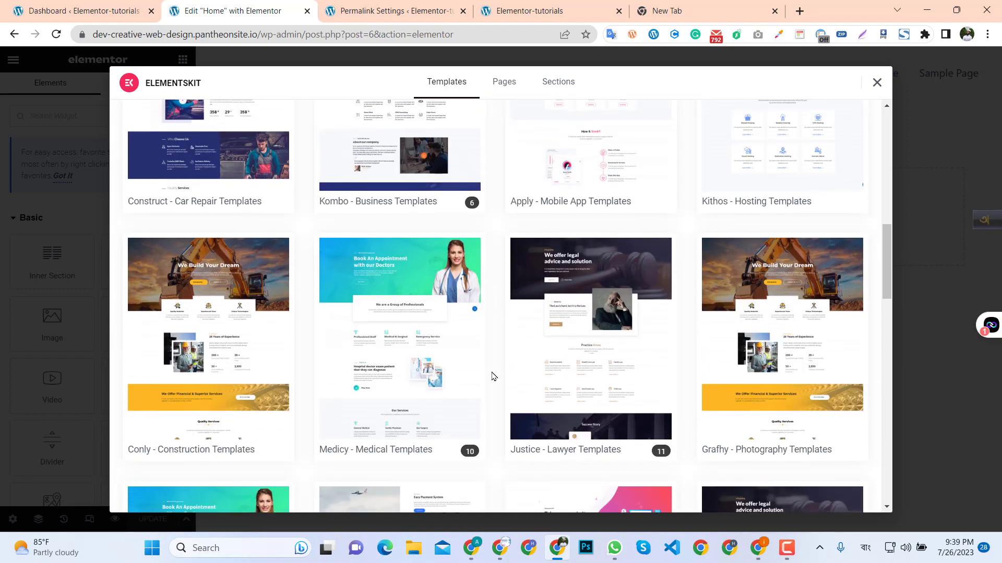
{"action": "scroll", "coordinate": [489, 397], "scroll_direction": "up", "scroll_amount": 3}
{"action": "scroll", "coordinate": [490, 398], "scroll_direction": "down", "scroll_amount": 6}
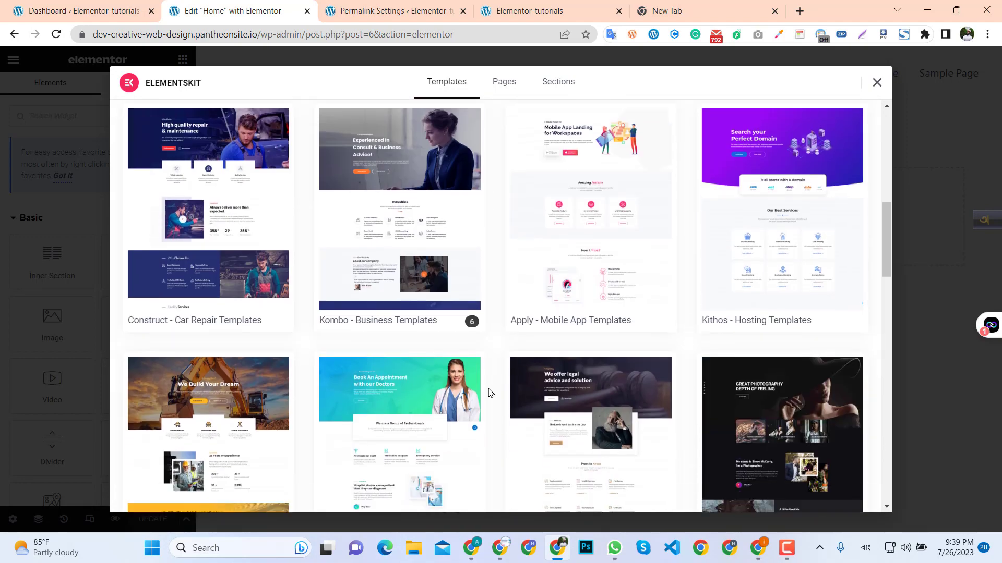
{"action": "scroll", "coordinate": [490, 392], "scroll_direction": "down", "scroll_amount": 4}
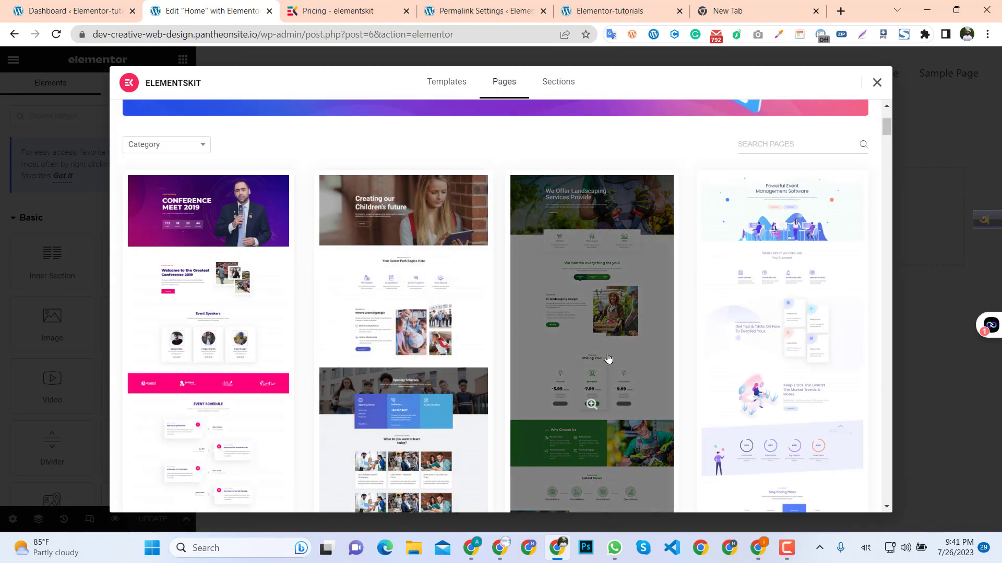
- Preview the landscaping Garden - Home Page design among the ElementsKit pages and insert it into the Home page
{"action": "scroll", "coordinate": [608, 360], "scroll_direction": "down", "scroll_amount": 2}
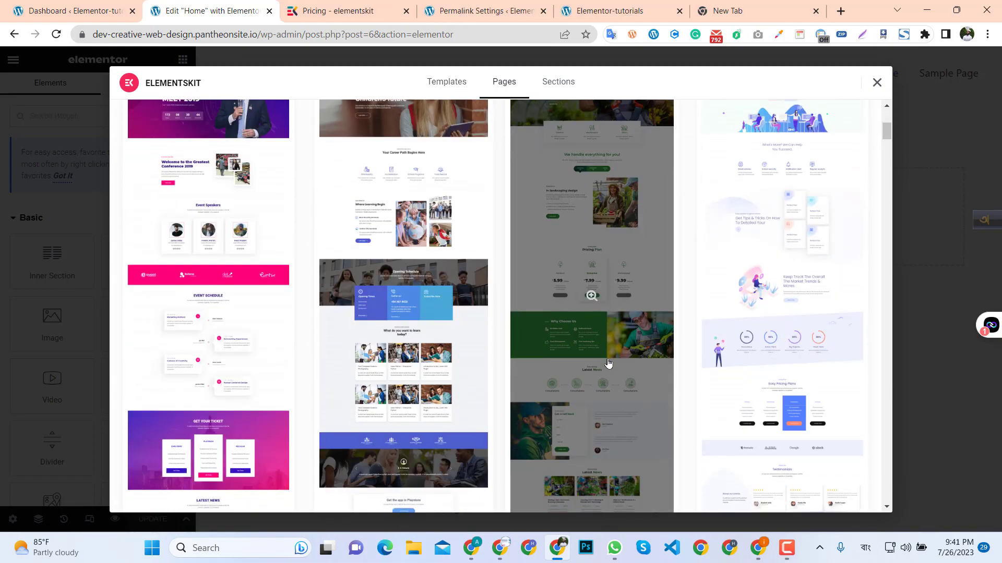
{"action": "left_click", "coordinate": [601, 300]}
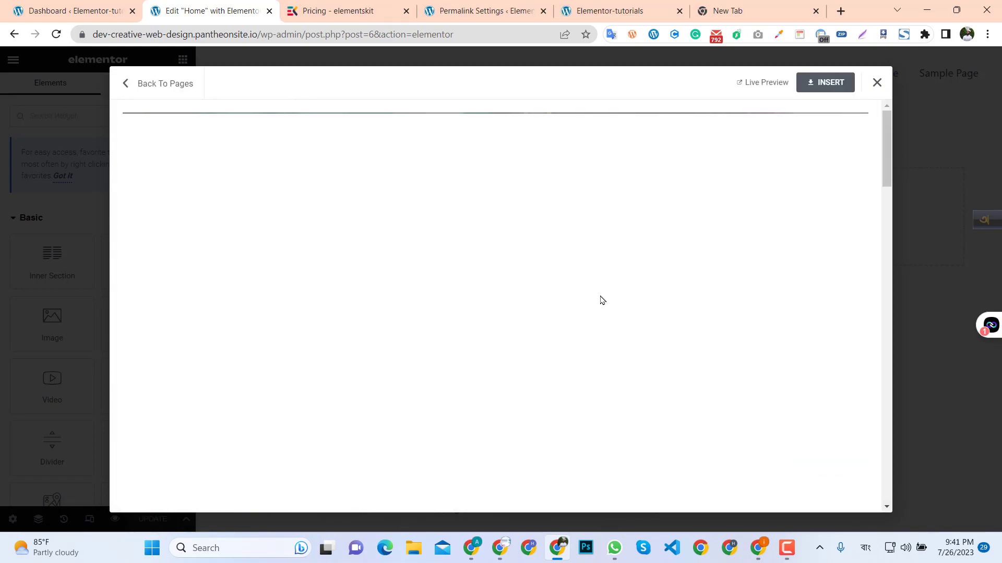
{"action": "scroll", "coordinate": [673, 237], "scroll_direction": "down", "scroll_amount": 1}
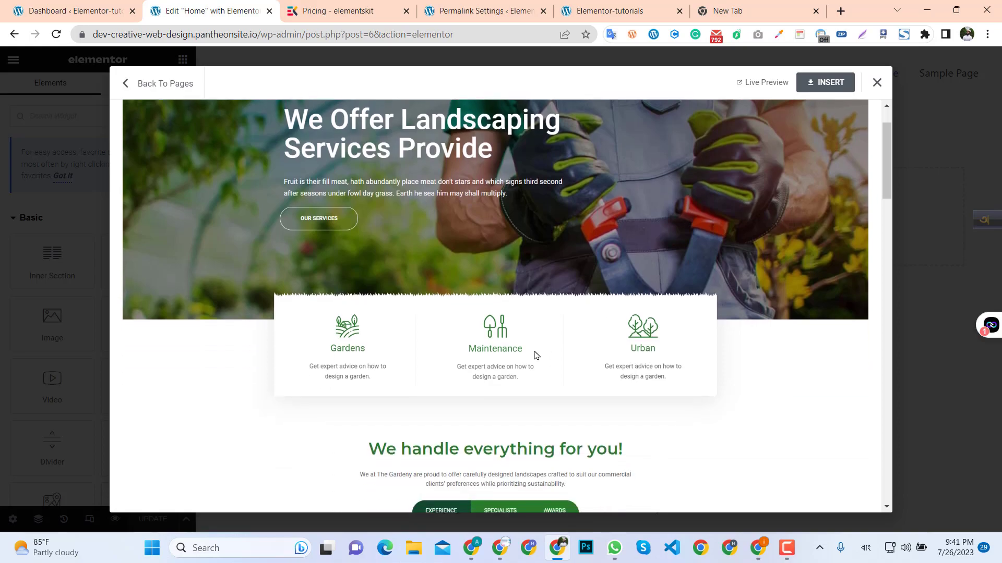
{"action": "scroll", "coordinate": [548, 351], "scroll_direction": "up", "scroll_amount": 1}
{"action": "mouse_move", "coordinate": [891, 172]}
{"action": "left_mouse_down"}
{"action": "mouse_move", "coordinate": [885, 498]}
{"action": "mouse_move", "coordinate": [886, 178]}
{"action": "left_mouse_up"}
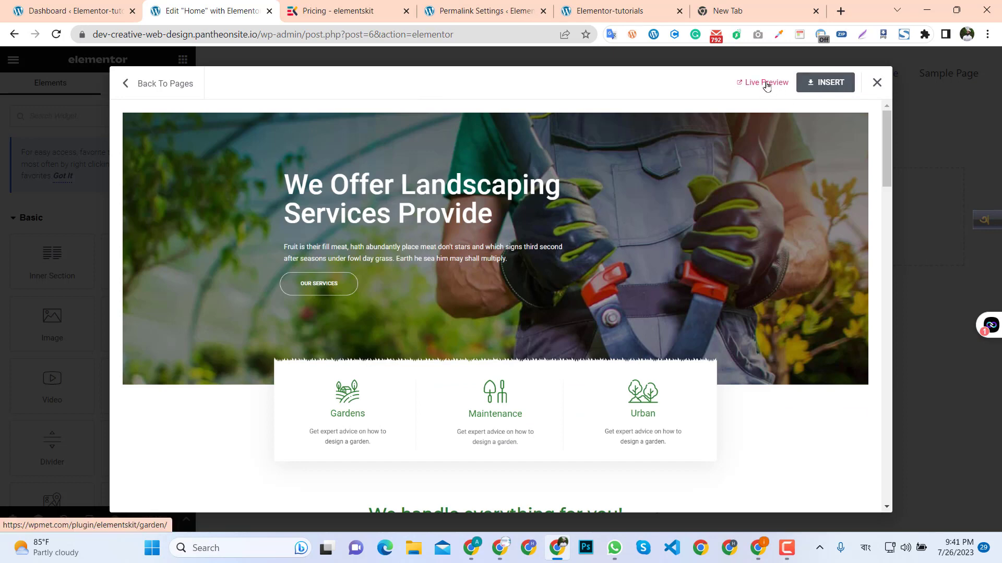
{"action": "left_click", "coordinate": [829, 88]}
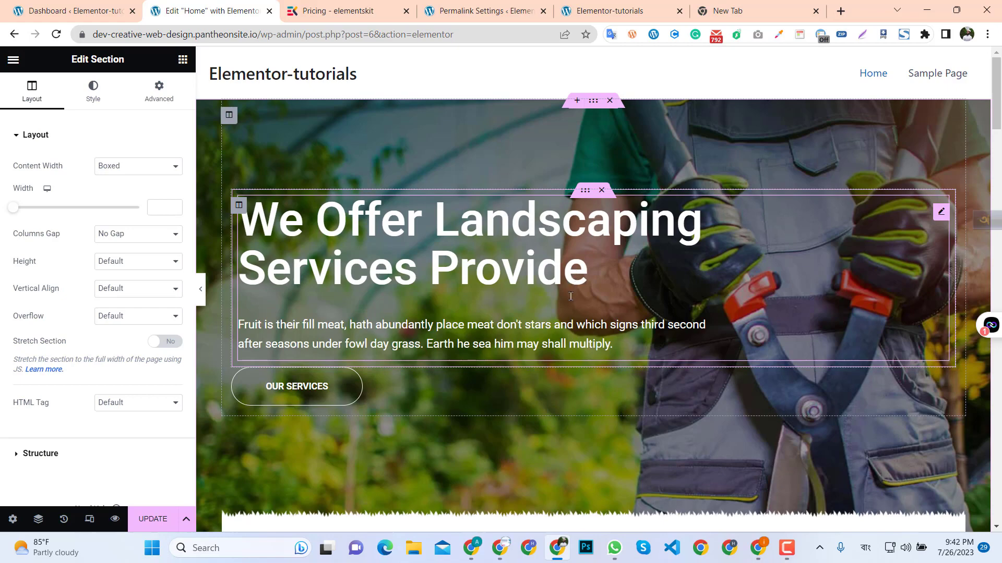
- Examine the inserted landscaping layout, including its hero area and the Gardens, Maintenance and Urban boxes
{"action": "scroll", "coordinate": [573, 313], "scroll_direction": "down", "scroll_amount": 9}
{"action": "scroll", "coordinate": [576, 317], "scroll_direction": "up", "scroll_amount": 3}
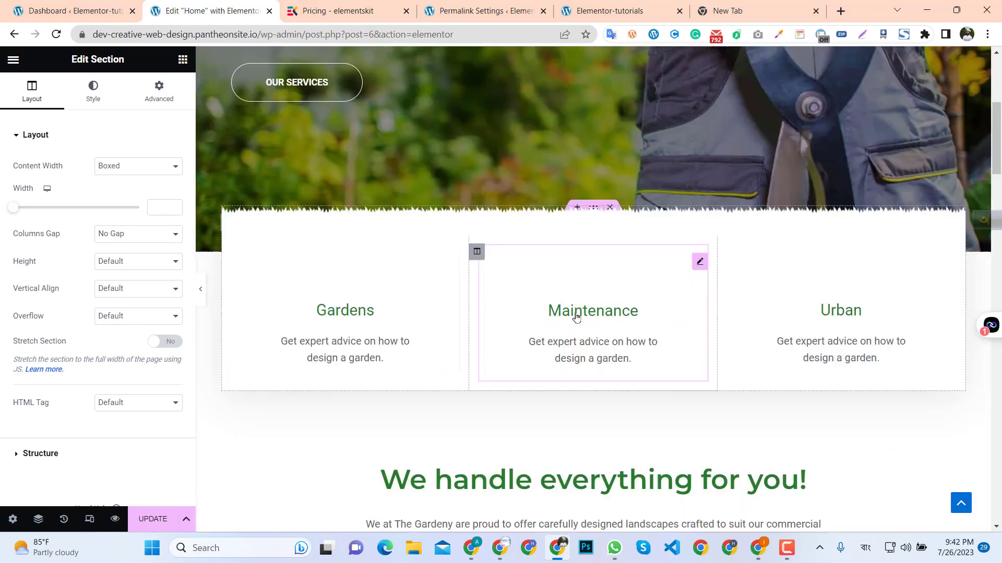
{"action": "scroll", "coordinate": [576, 316], "scroll_direction": "up", "scroll_amount": 6}
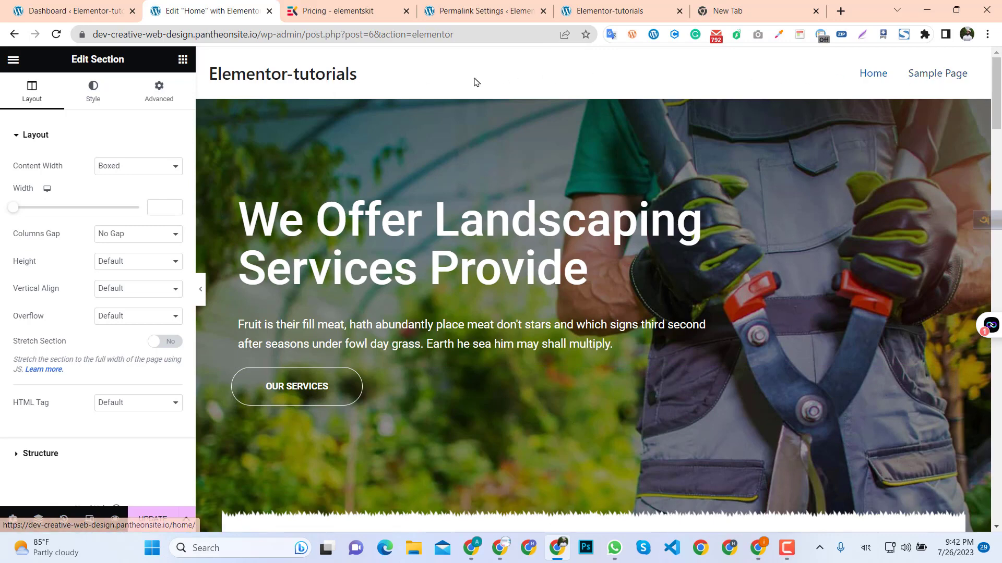
{"action": "scroll", "coordinate": [321, 274], "scroll_direction": "down", "scroll_amount": 2}
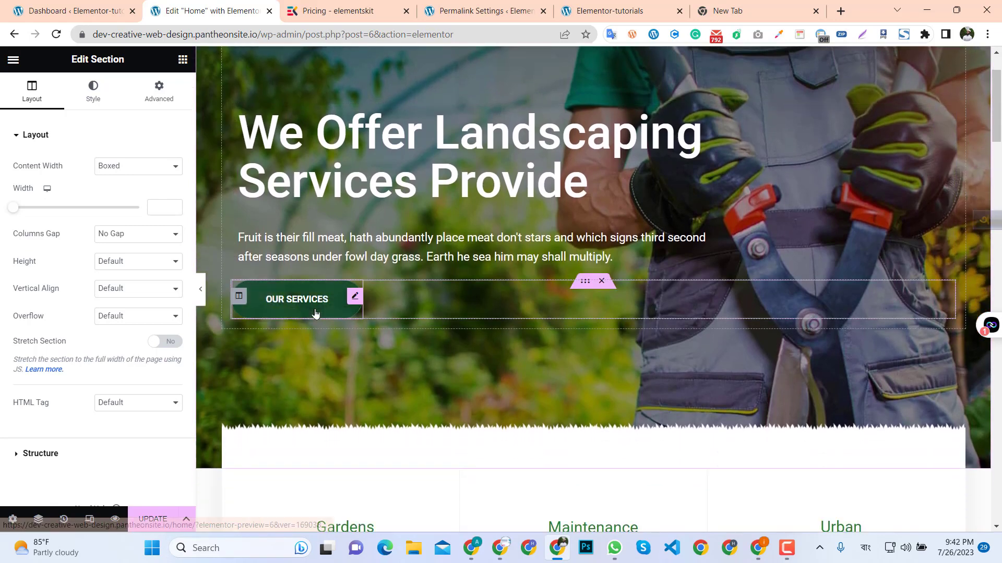
{"action": "scroll", "coordinate": [467, 340], "scroll_direction": "down", "scroll_amount": 1}
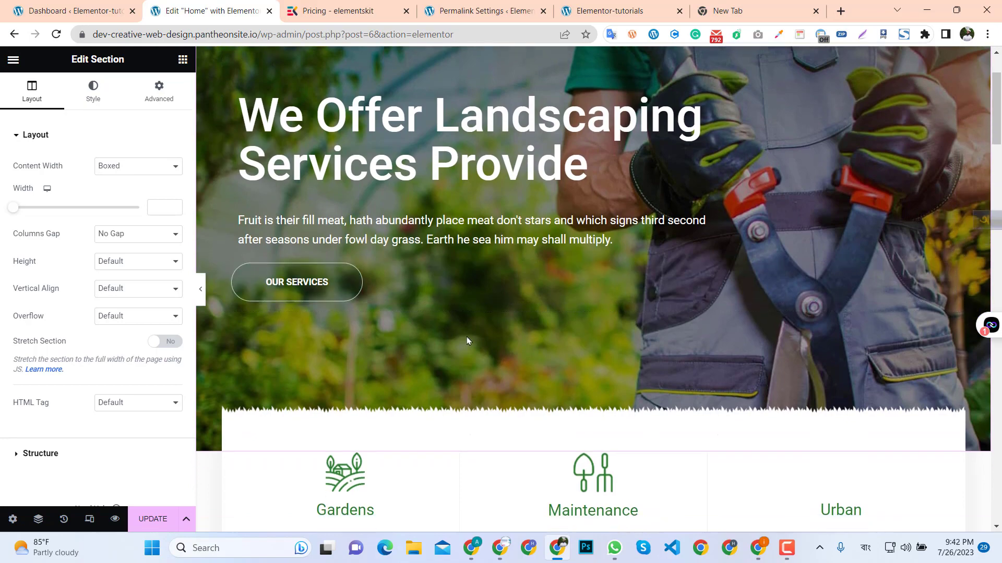
- Review the inserted landscaping design from the hero area down to the call-back section and save the Home page
{"action": "scroll", "coordinate": [467, 340], "scroll_direction": "down", "scroll_amount": 1}
{"action": "scroll", "coordinate": [474, 302], "scroll_direction": "up", "scroll_amount": 4}
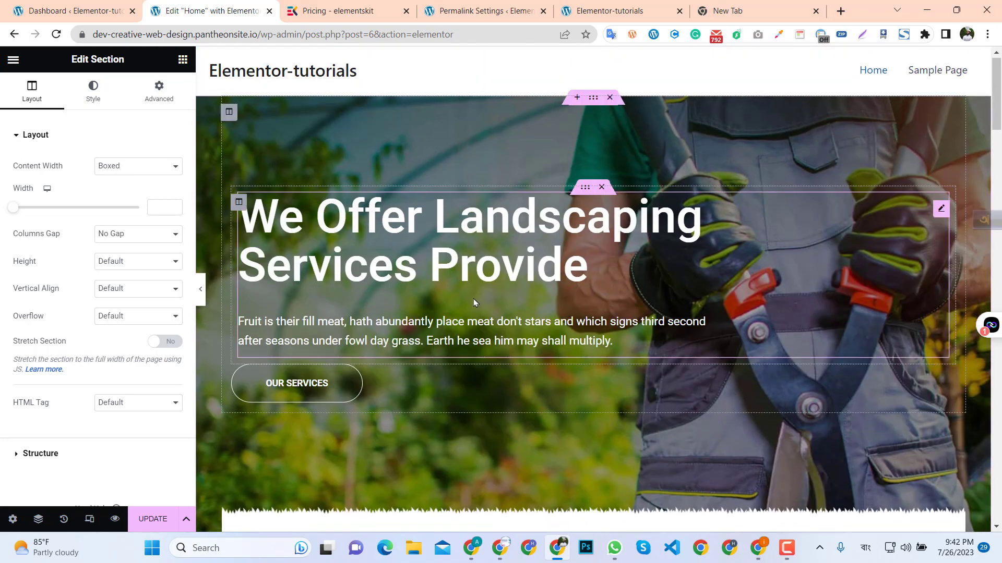
{"action": "scroll", "coordinate": [473, 302], "scroll_direction": "down", "scroll_amount": 12}
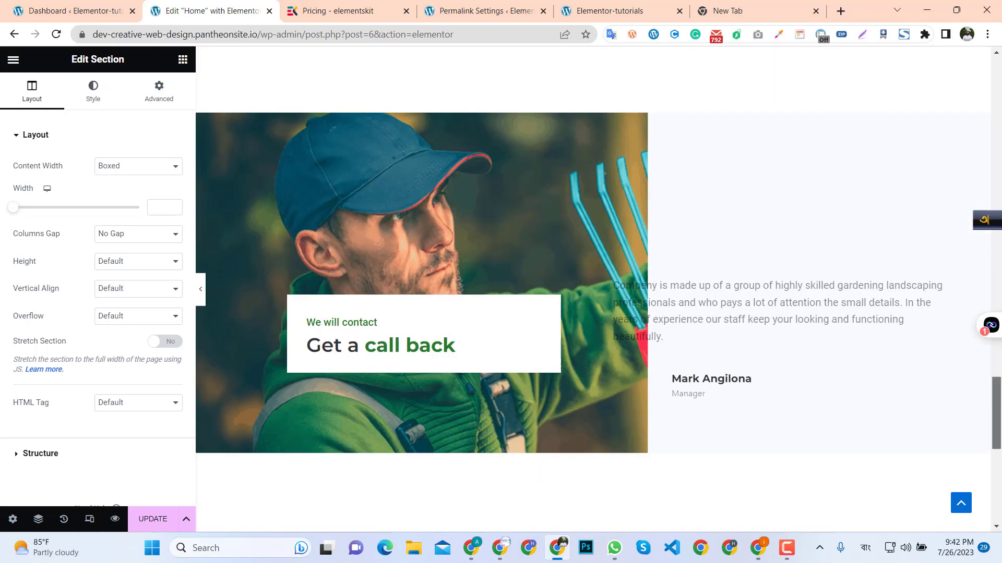
{"action": "scroll", "coordinate": [578, 379], "scroll_direction": "down", "scroll_amount": 5}
{"action": "scroll", "coordinate": [577, 380], "scroll_direction": "up", "scroll_amount": 20}
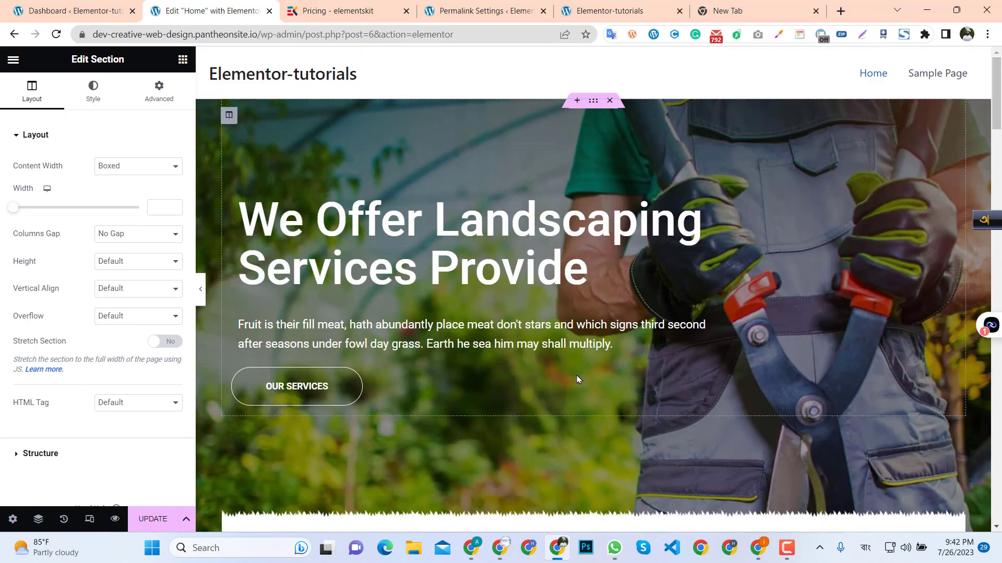
{"action": "left_click", "coordinate": [153, 519]}
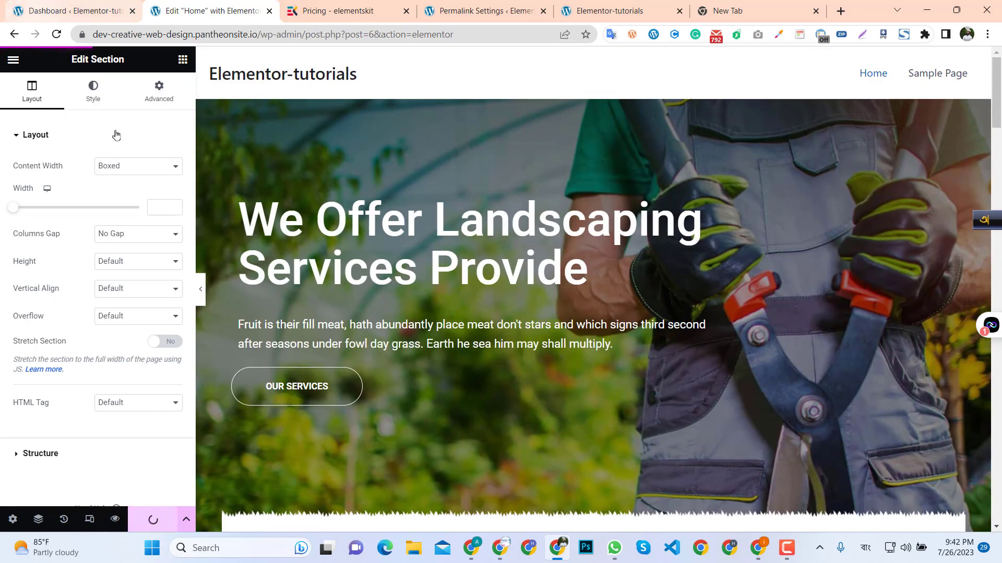
- Open ElementsKit's Header Footer templates from the Dashboard in a separate tab and close the Pricing and Permalink Settings tabs
{"action": "left_click", "coordinate": [106, 16]}
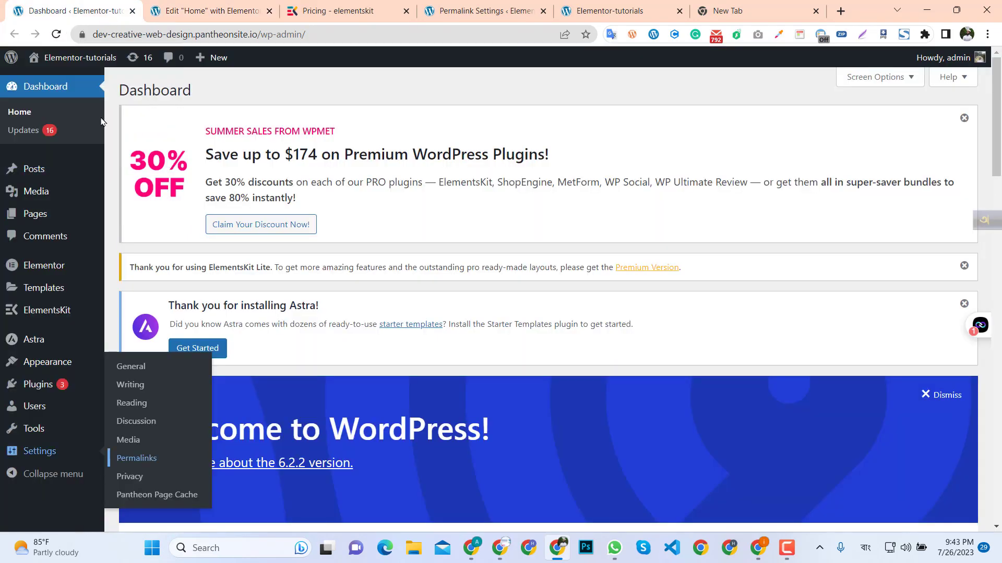
{"action": "mouse_move", "coordinate": [53, 320]}
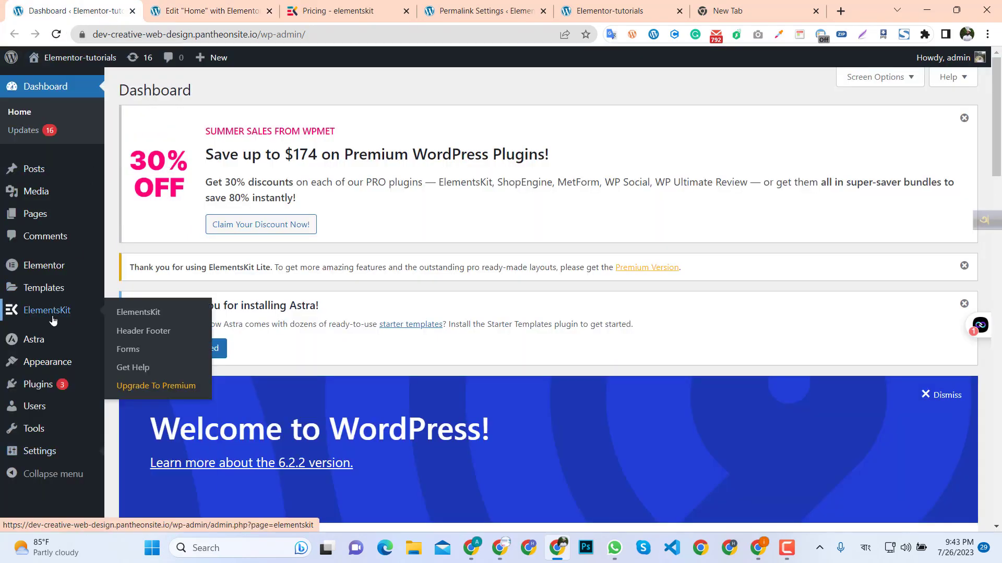
{"action": "middle_click", "coordinate": [149, 331]}
{"action": "left_click", "coordinate": [202, 5]}
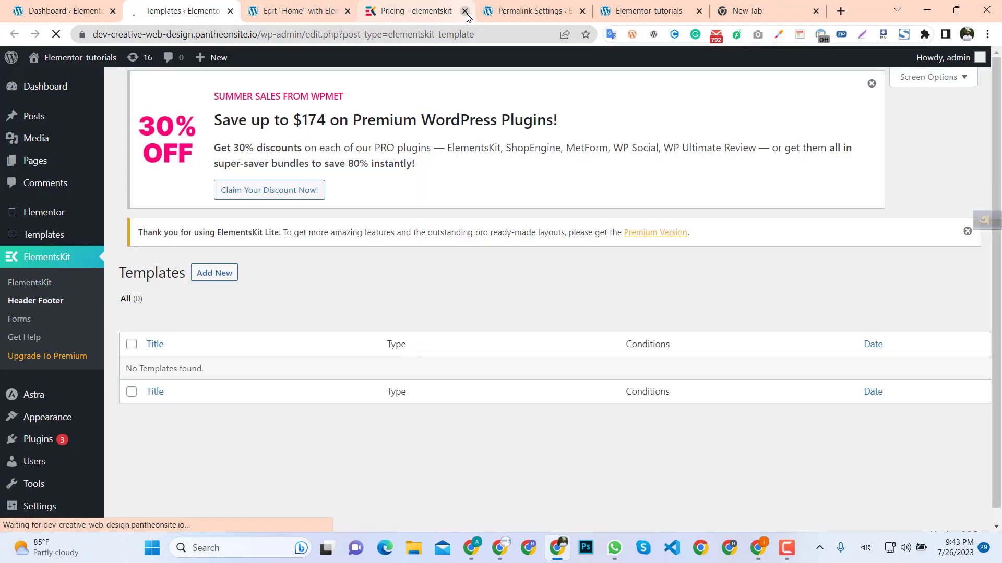
{"action": "left_click", "coordinate": [465, 11]}
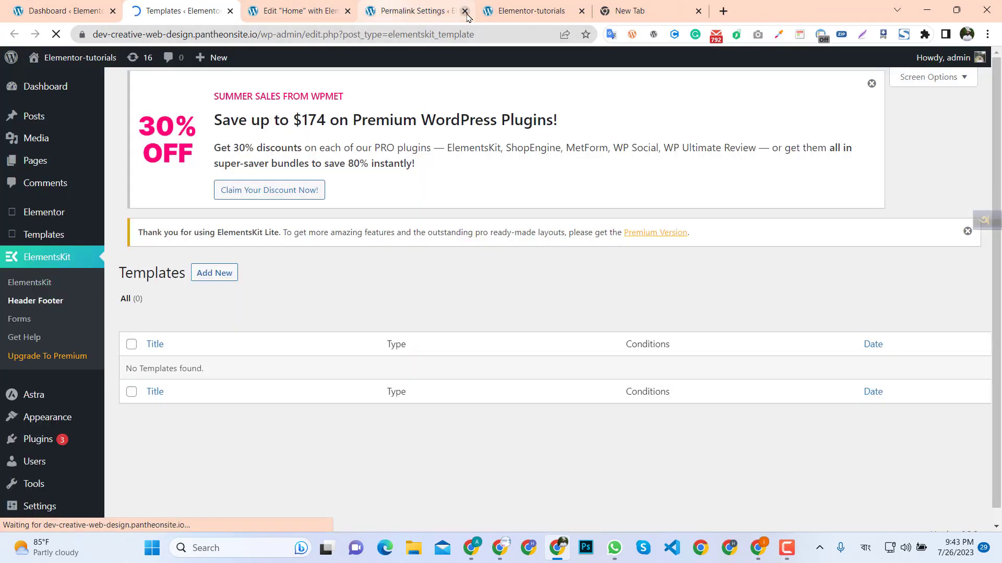
{"action": "left_click", "coordinate": [464, 11]}
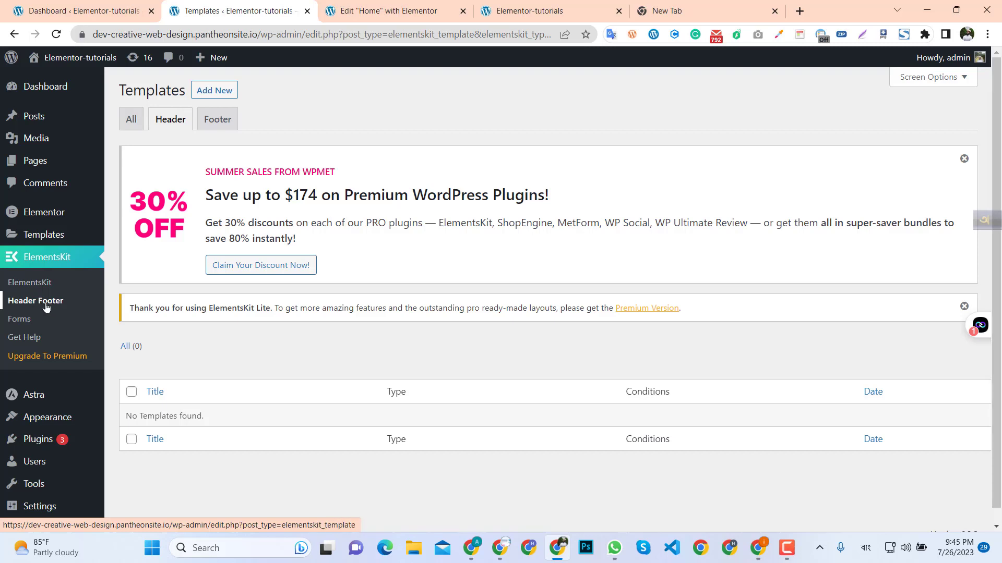
- Start a new template in the Header list, titled "My Header" with the type Header
{"action": "left_click", "coordinate": [169, 120]}
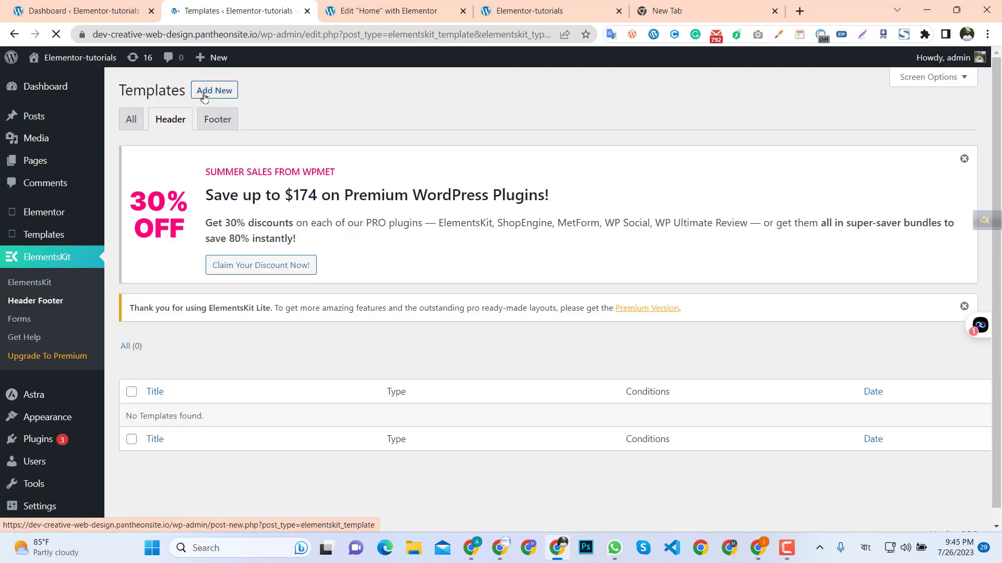
{"action": "left_click", "coordinate": [220, 92]}
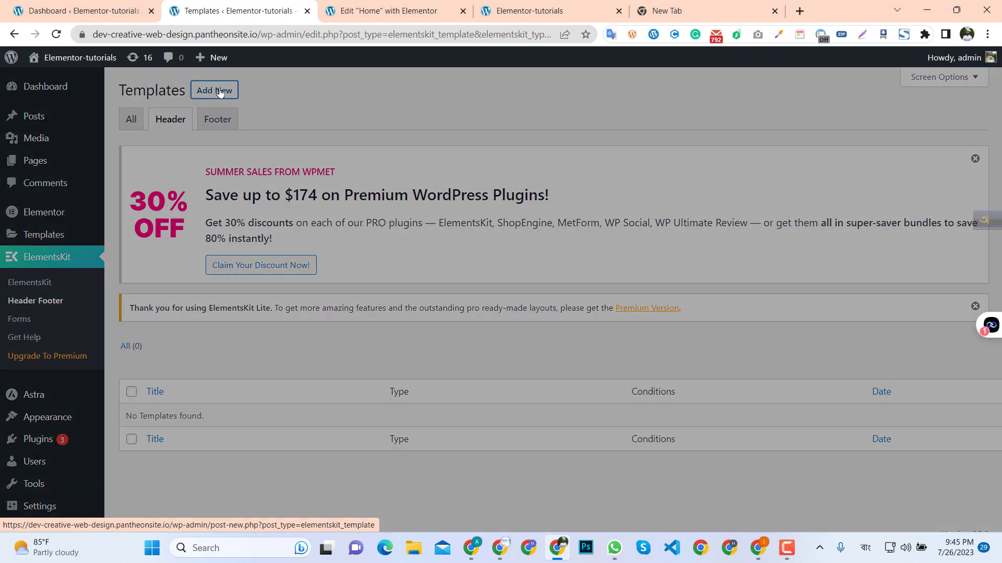
{"action": "left_click", "coordinate": [446, 192]}
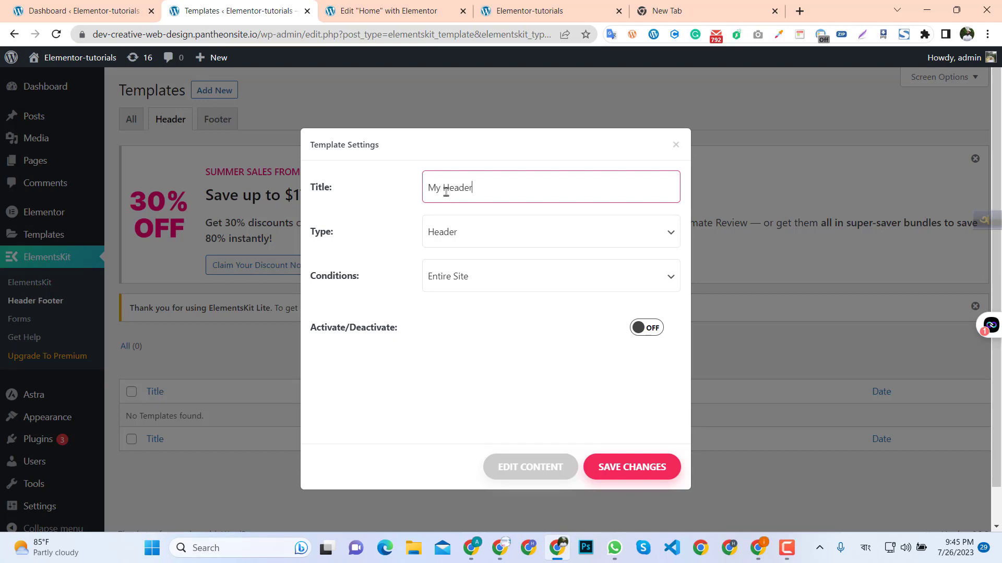
{"action": "left_click", "coordinate": [482, 240]}
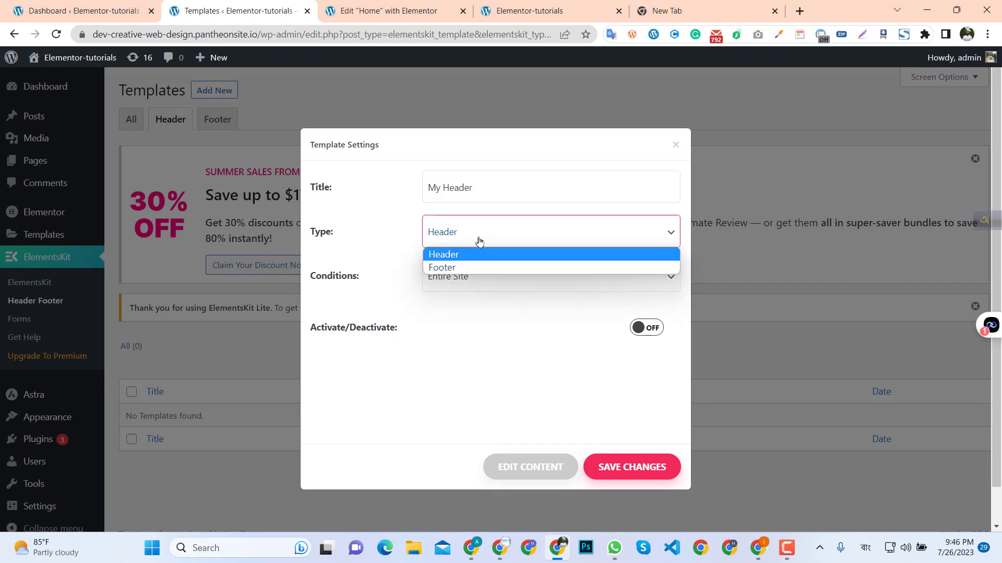
{"action": "left_click", "coordinate": [479, 241]}
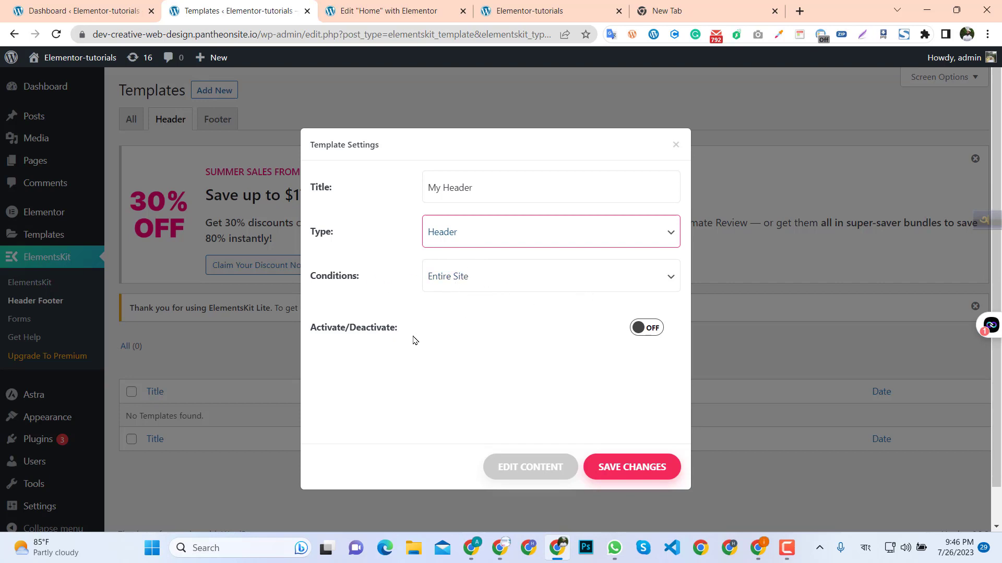
- Apply the header template to the Entire Site, activate it and save the template settings
{"action": "left_click", "coordinate": [606, 281]}
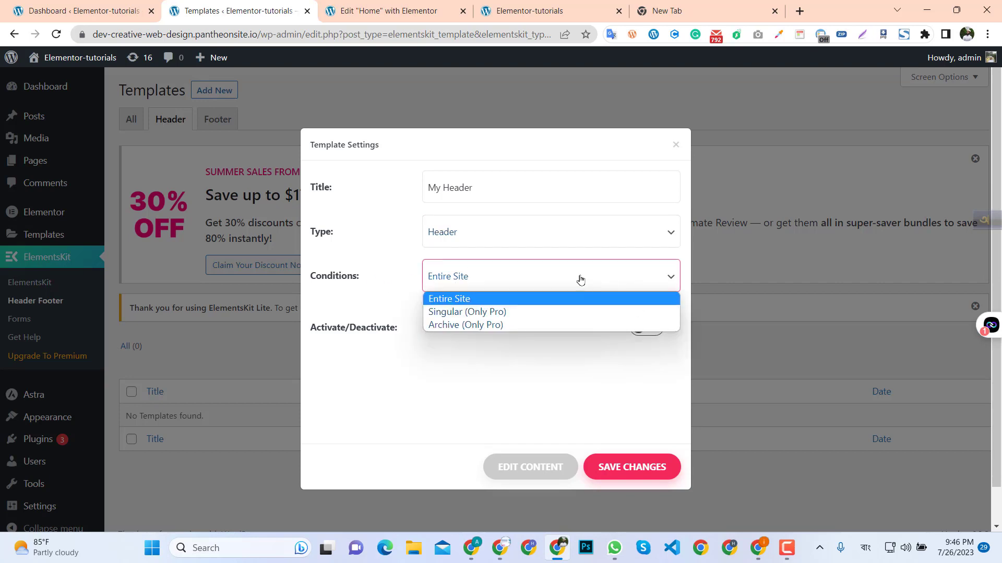
{"action": "left_click", "coordinate": [578, 295]}
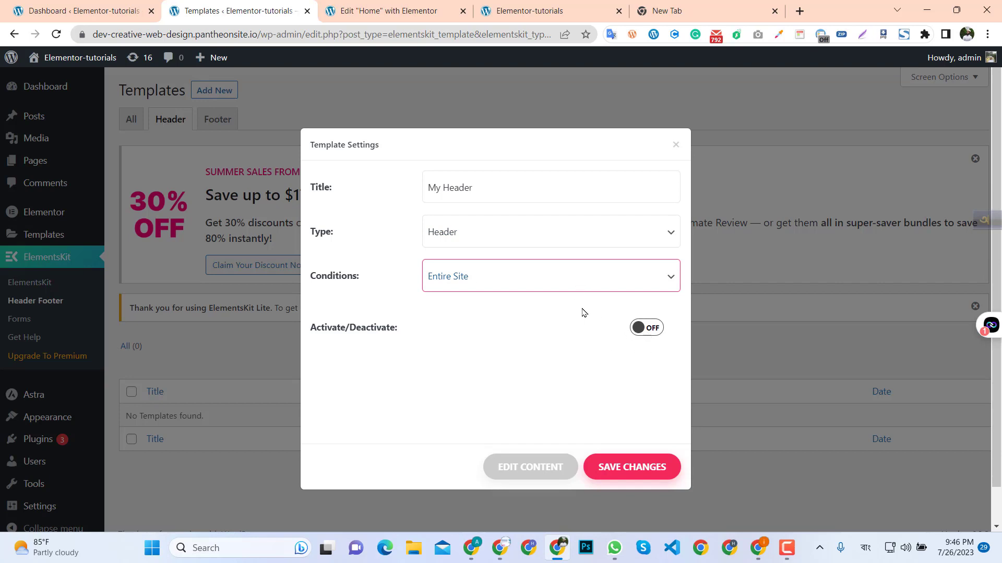
{"action": "left_click", "coordinate": [659, 333]}
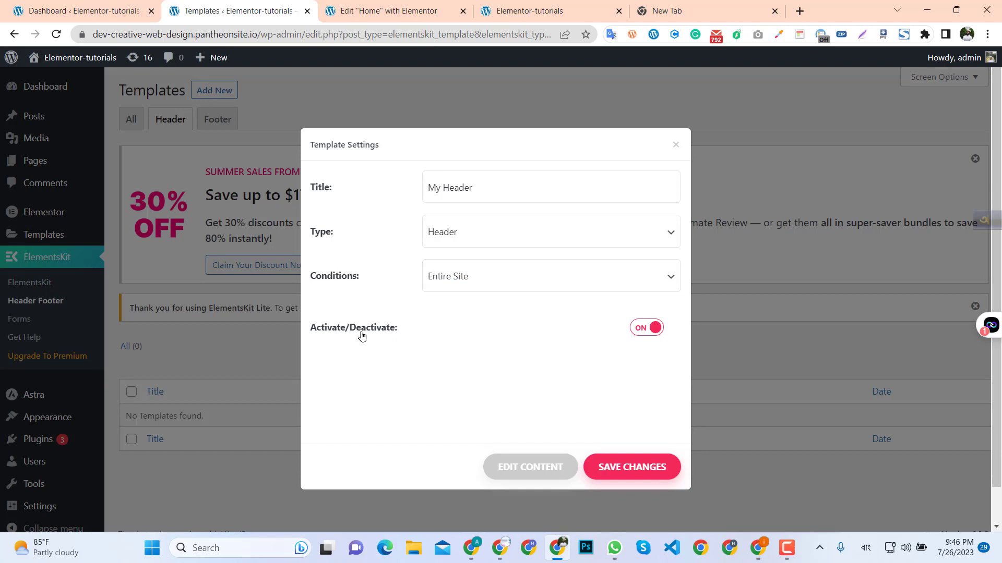
{"action": "left_click", "coordinate": [647, 472]}
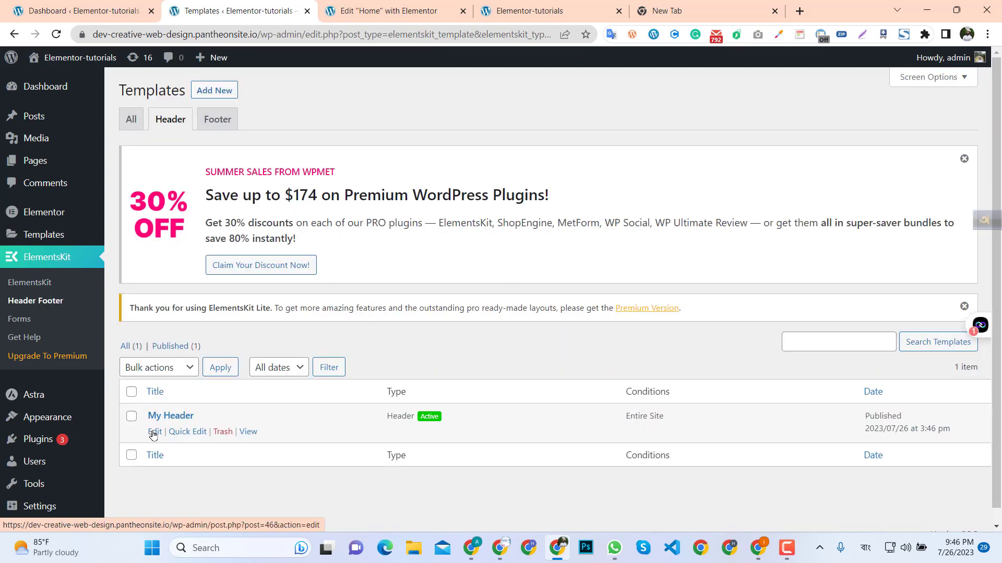
- Open My Header's content for editing in Elementor and insert the Header – Section 6 design from the ElementsKit sections
{"action": "left_click", "coordinate": [154, 433]}
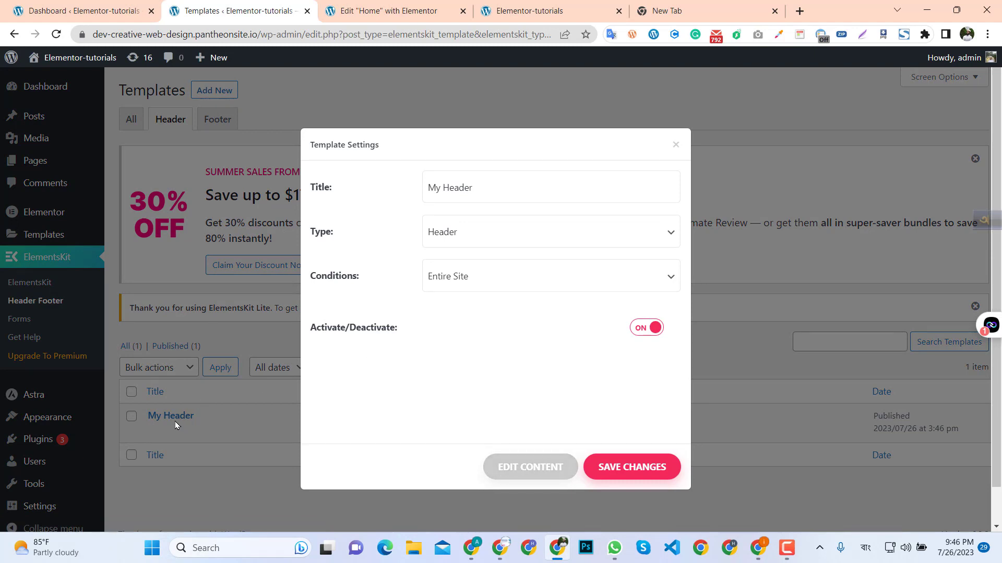
{"action": "left_click", "coordinate": [531, 467]}
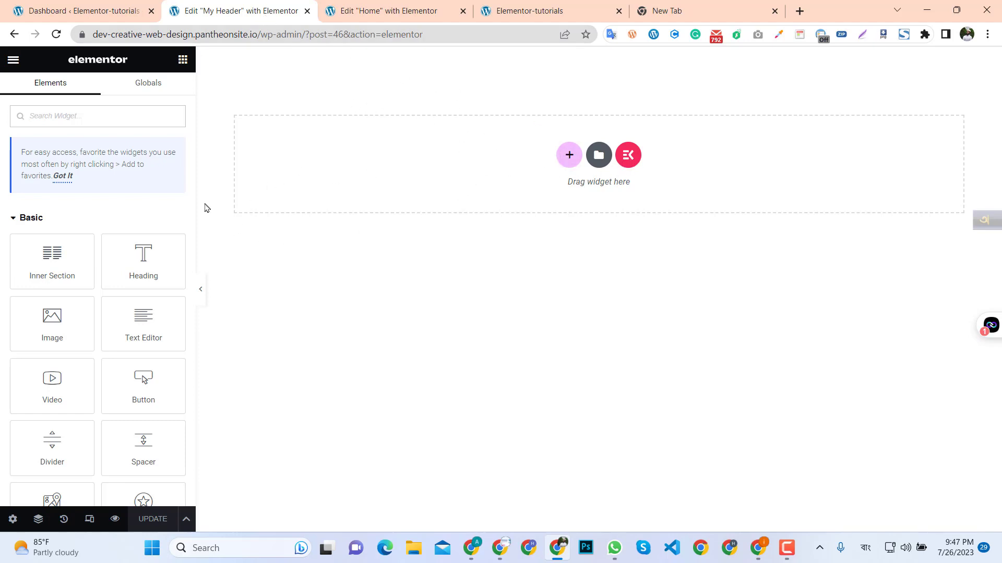
{"action": "left_click", "coordinate": [629, 163]}
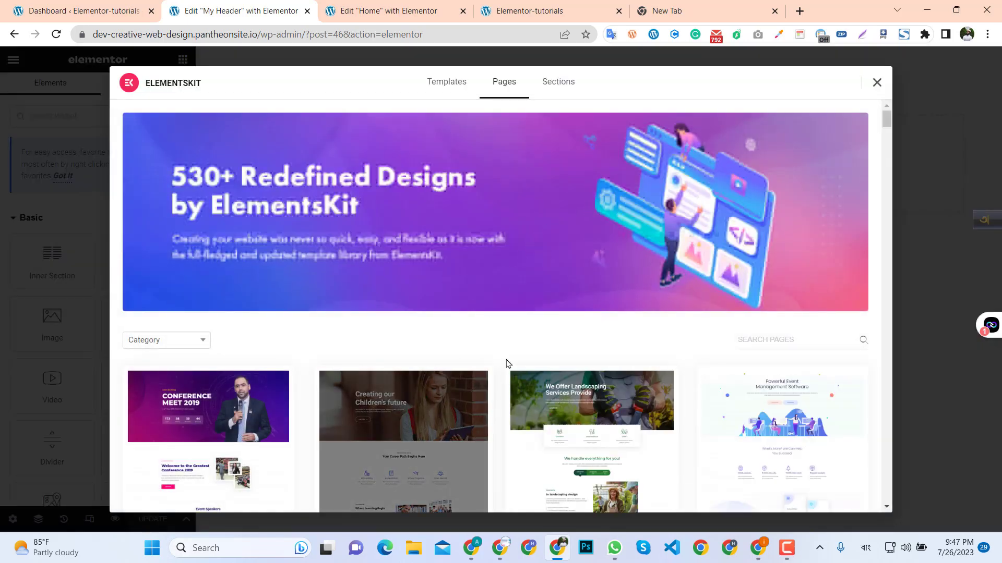
{"action": "left_click", "coordinate": [553, 84]}
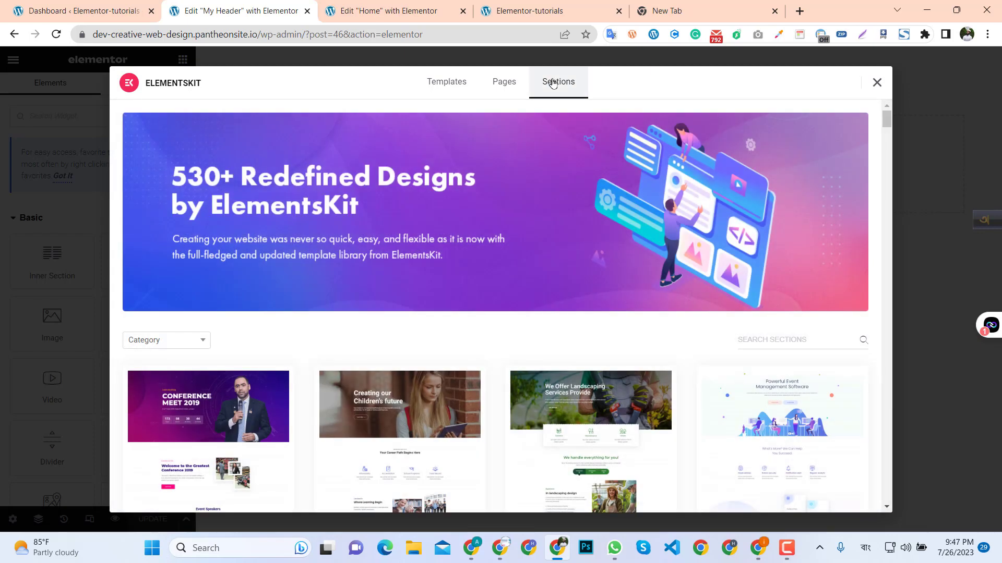
{"action": "scroll", "coordinate": [291, 337], "scroll_direction": "down", "scroll_amount": 3}
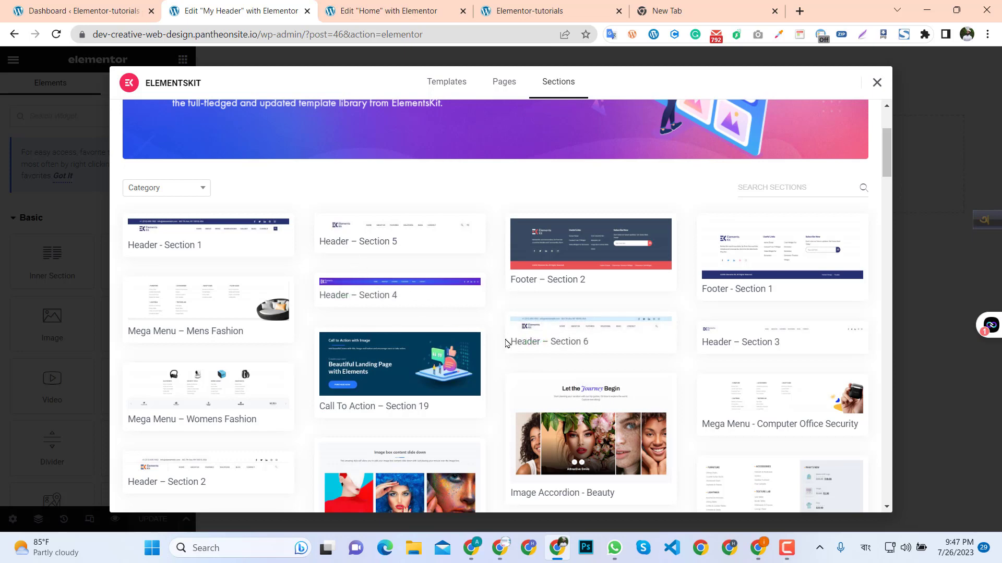
{"action": "left_click", "coordinate": [534, 343]}
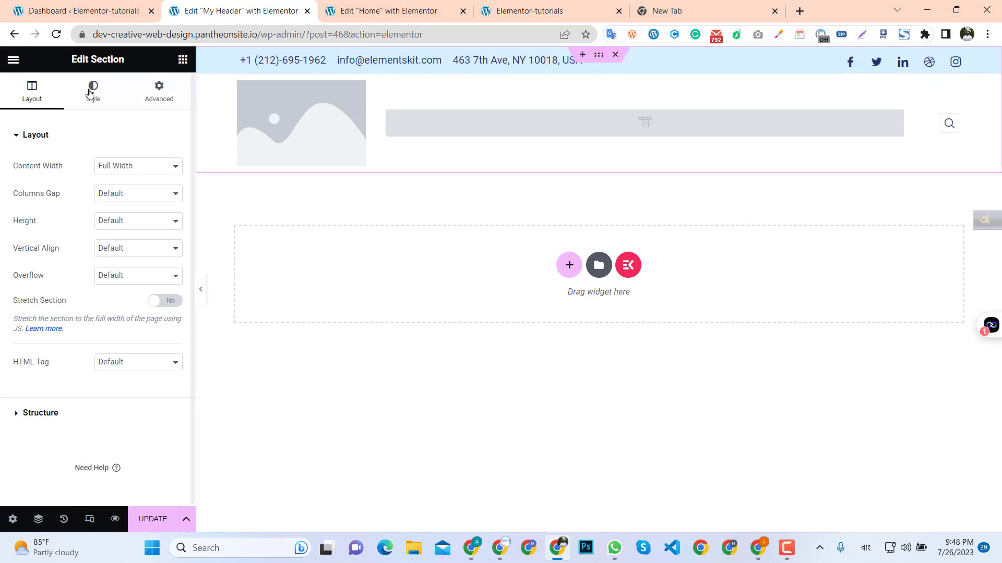
- Examine the inserted header section's style settings and compare the header with the Home page design
{"action": "left_click", "coordinate": [100, 102]}
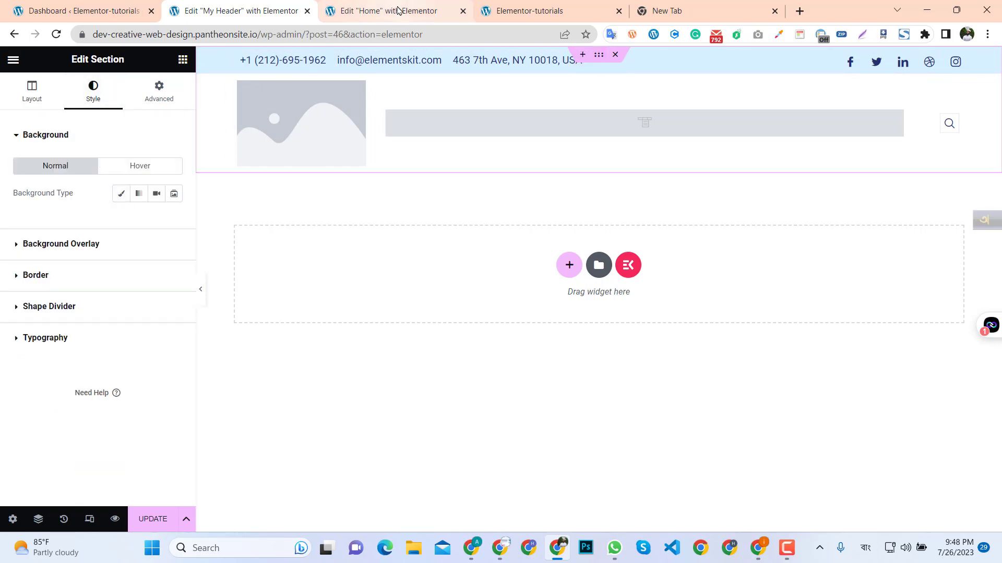
{"action": "left_click", "coordinate": [375, 11]}
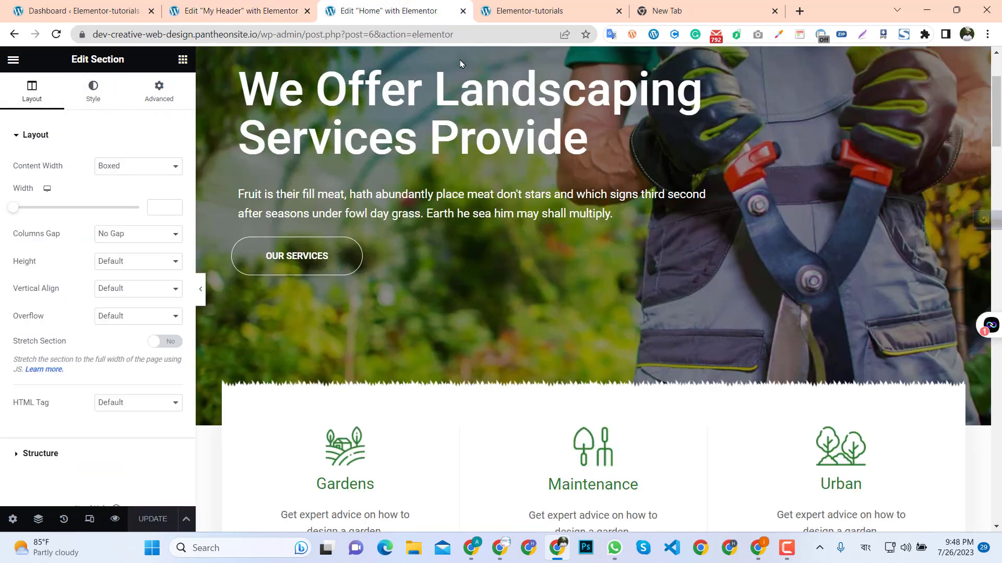
{"action": "left_click", "coordinate": [240, 6]}
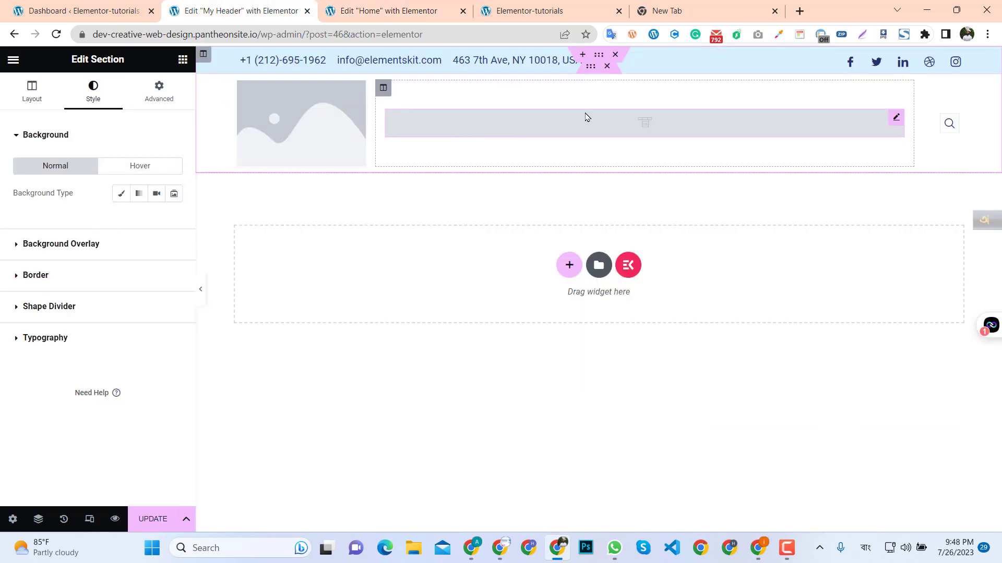
- Select the header's ElementsKit Nav Menu widget, save the template and check which menus the widget offers
{"action": "left_click", "coordinate": [588, 132]}
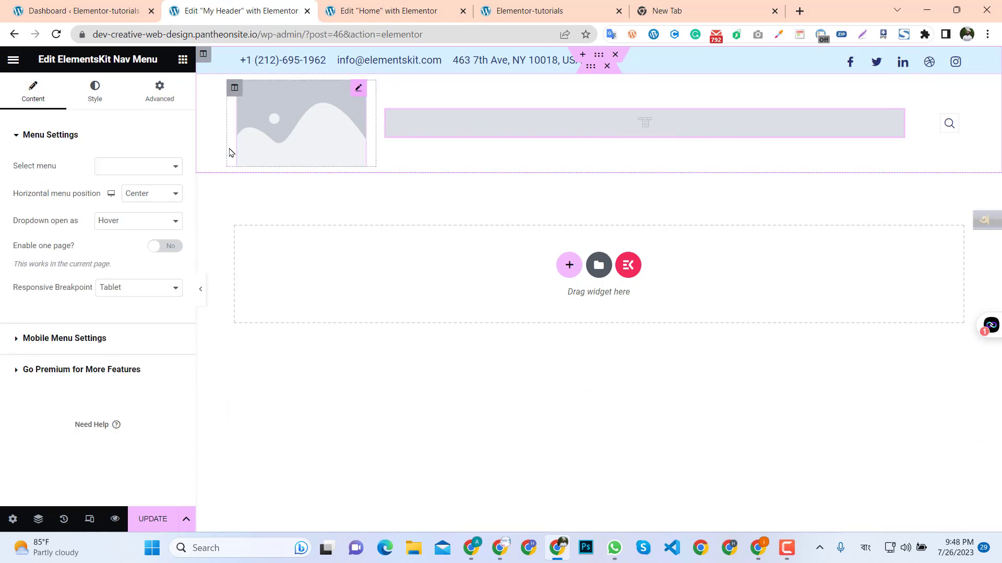
{"action": "left_click", "coordinate": [153, 519]}
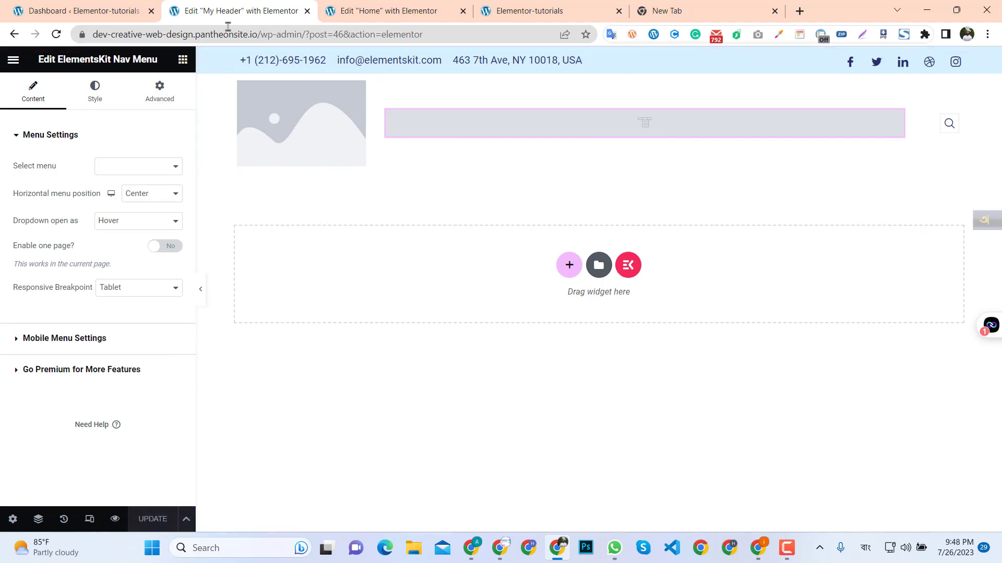
{"action": "left_click", "coordinate": [149, 174]}
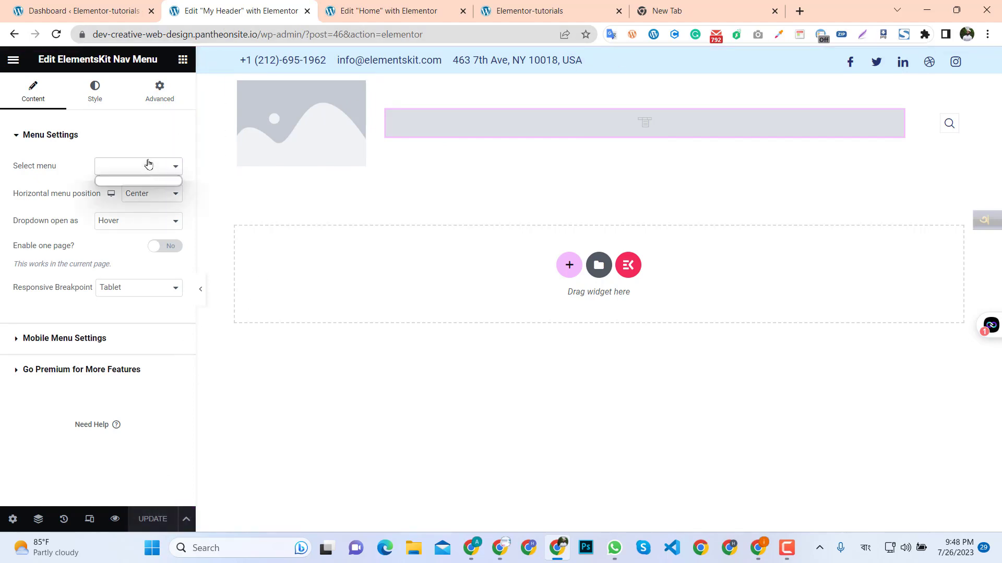
{"action": "left_click", "coordinate": [150, 166]}
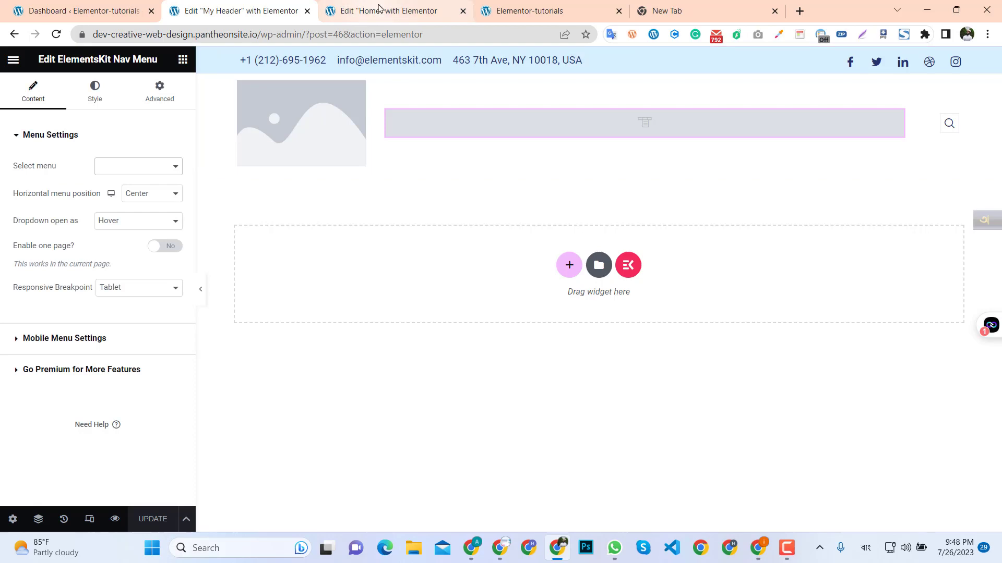
- Reload the Home page in the Elementor editor and open the ElementsKit Header Footer templates in a separate tab, filtered to Footer
{"action": "left_click", "coordinate": [379, 7]}
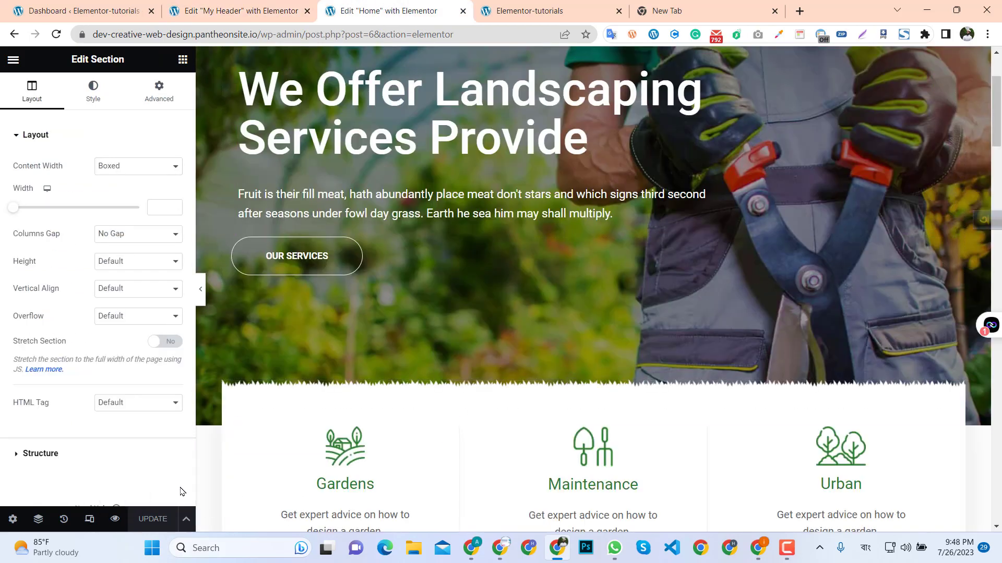
{"action": "left_click", "coordinate": [56, 34]}
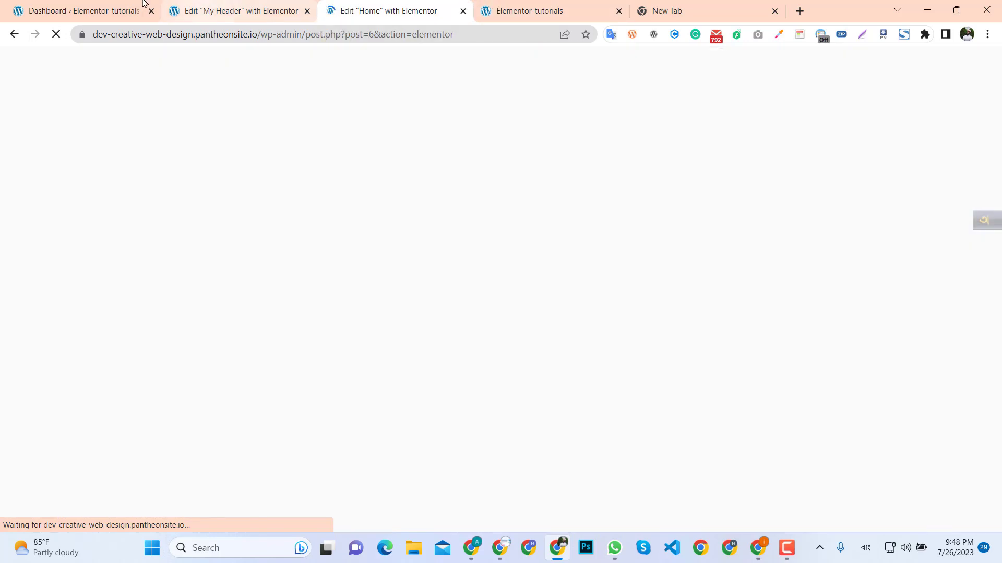
{"action": "left_click", "coordinate": [94, 6]}
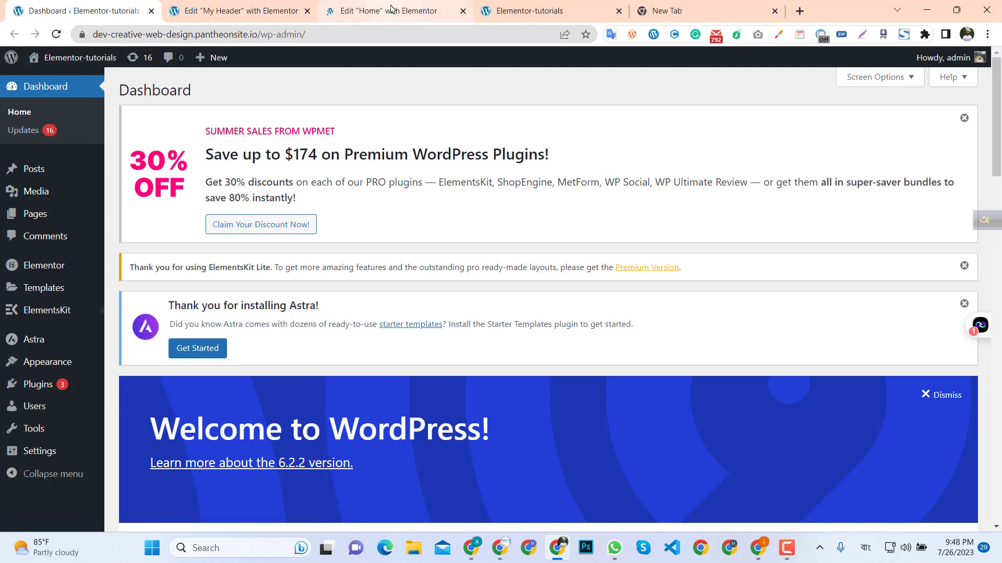
{"action": "mouse_move", "coordinate": [47, 310]}
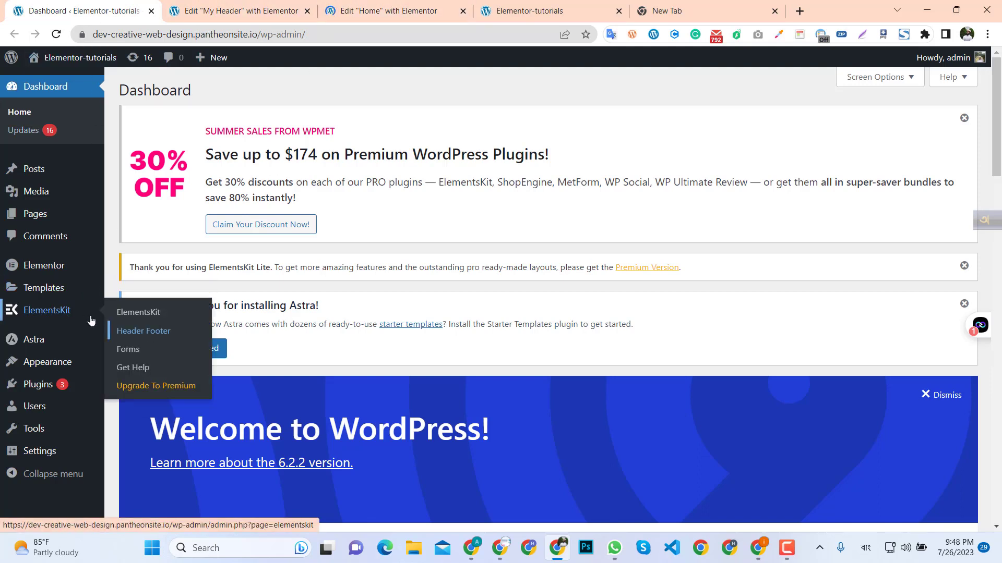
{"action": "middle_click", "coordinate": [150, 334]}
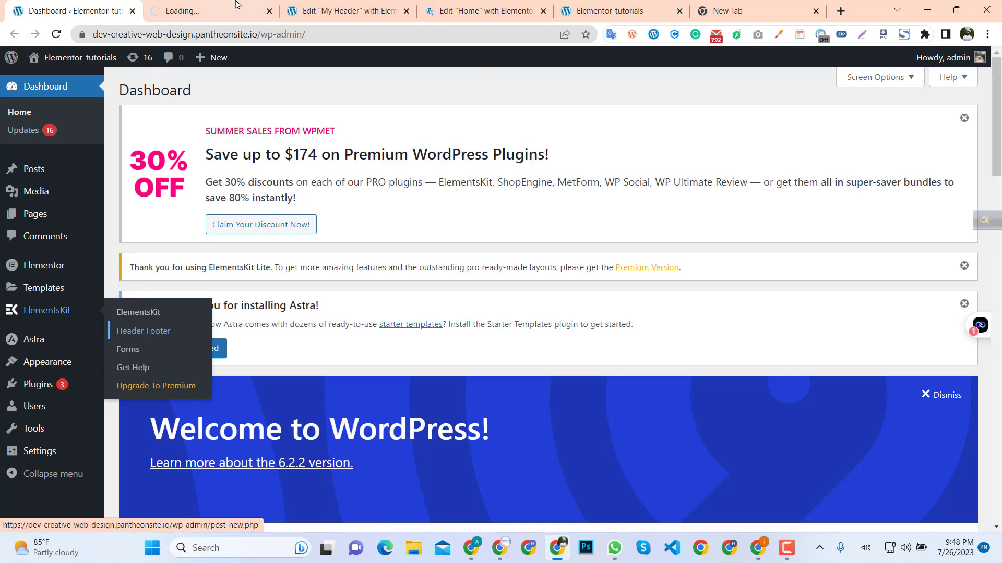
{"action": "left_click", "coordinate": [236, 5]}
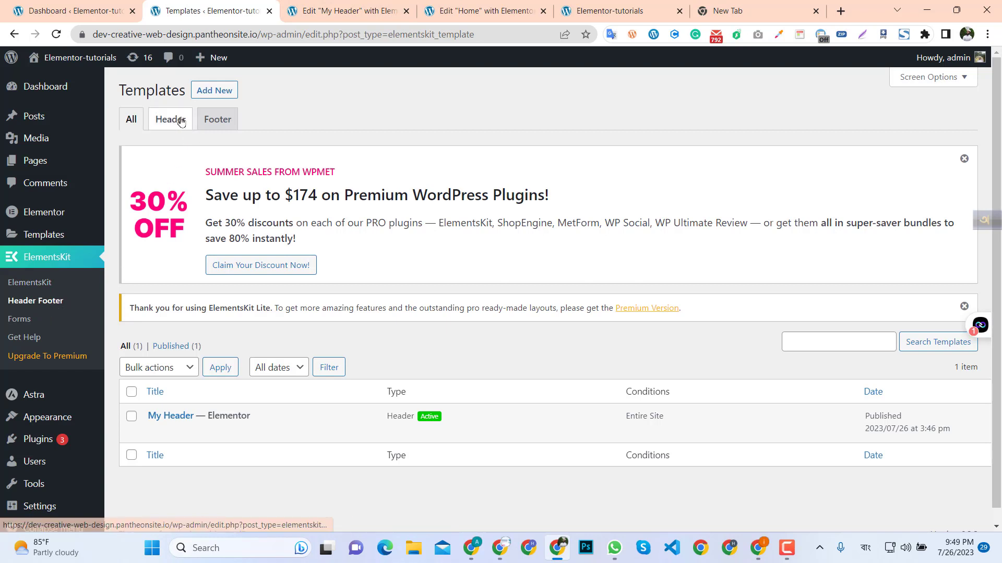
{"action": "left_click", "coordinate": [215, 122]}
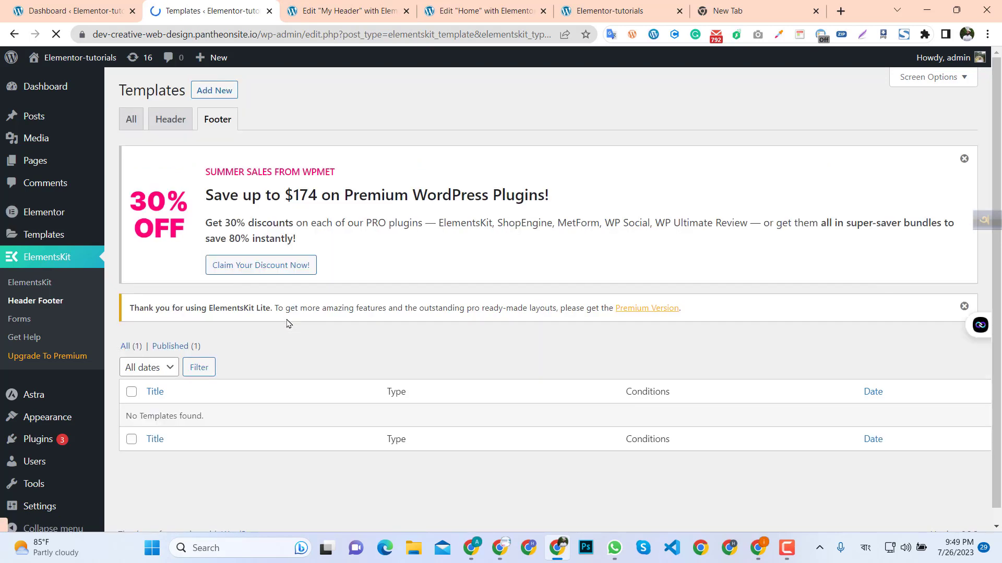
- Create an active ElementsKit template titled "my footer" with type Footer and condition Entire Site, save it and open its content for editing
{"action": "left_click", "coordinate": [215, 91]}
{"action": "left_click", "coordinate": [459, 187]}
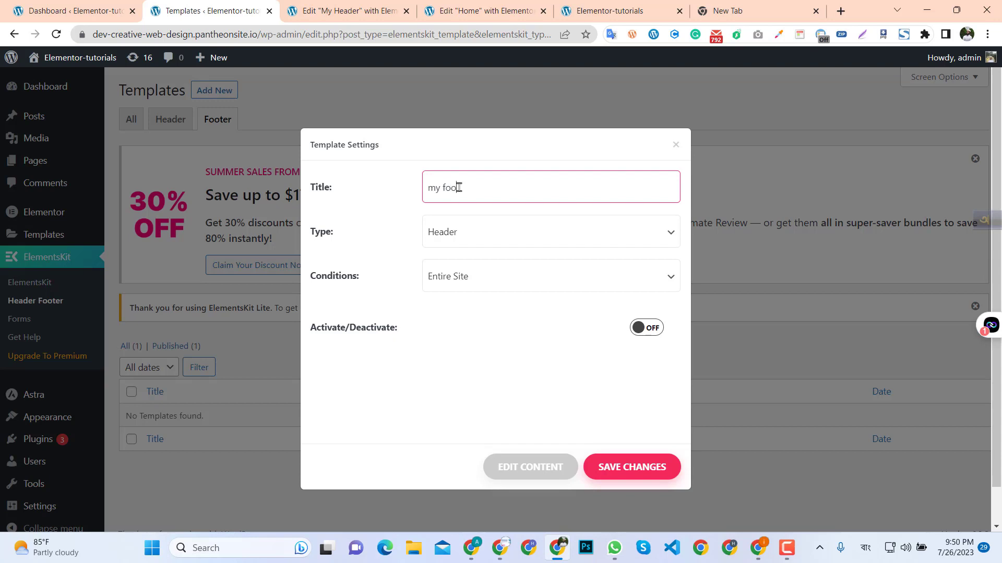
{"action": "left_click", "coordinate": [480, 243]}
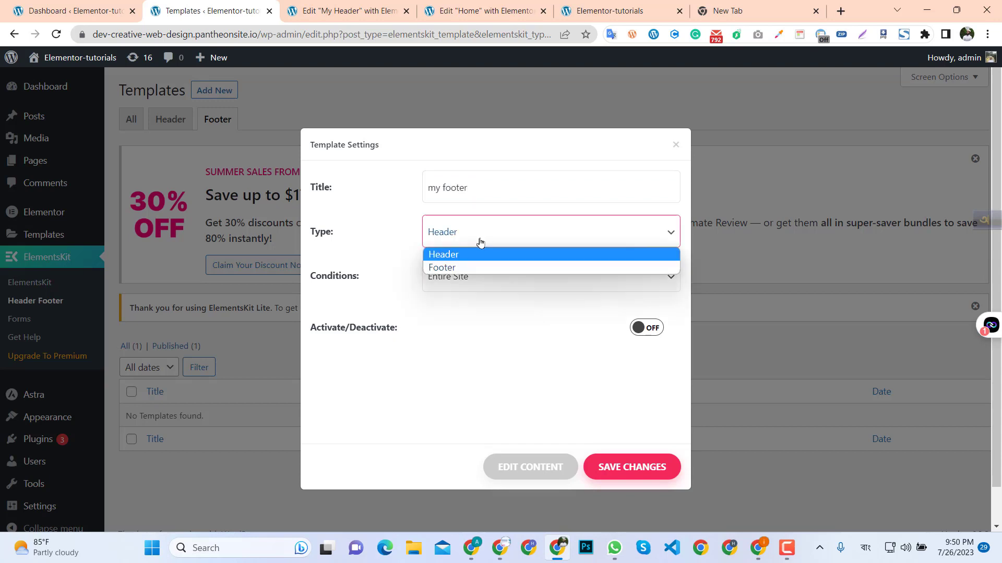
{"action": "left_click", "coordinate": [451, 268]}
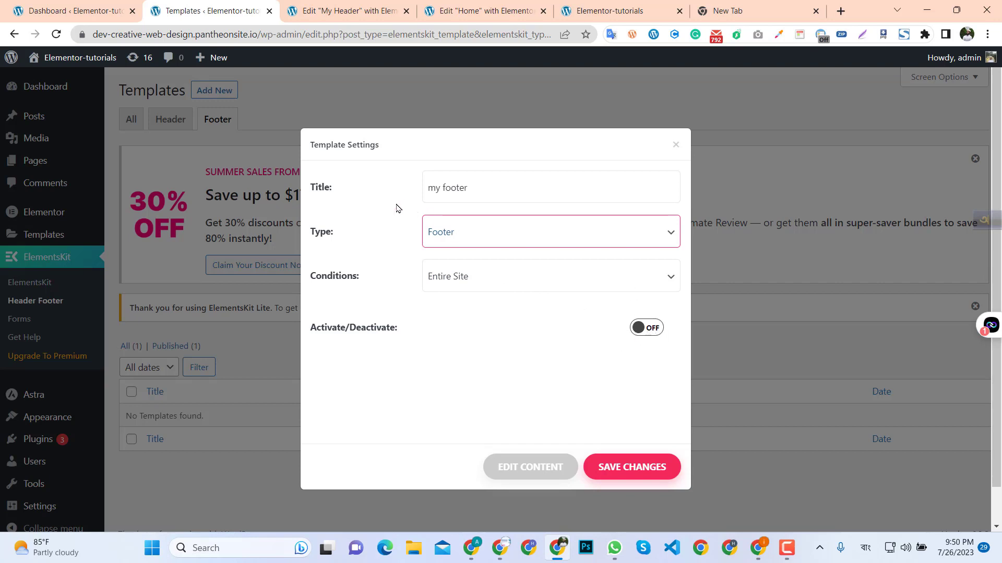
{"action": "left_click", "coordinate": [655, 333]}
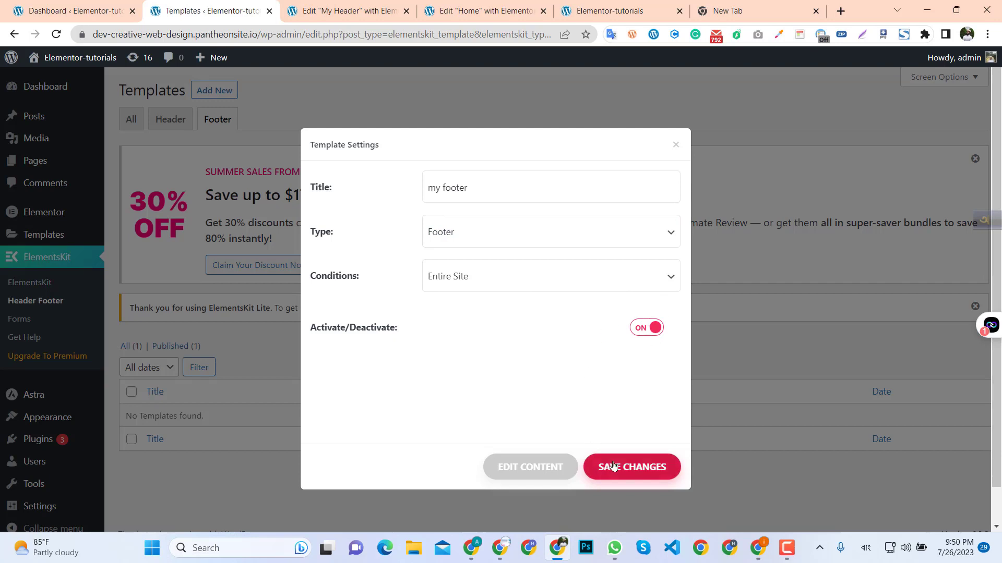
{"action": "left_click", "coordinate": [533, 469]}
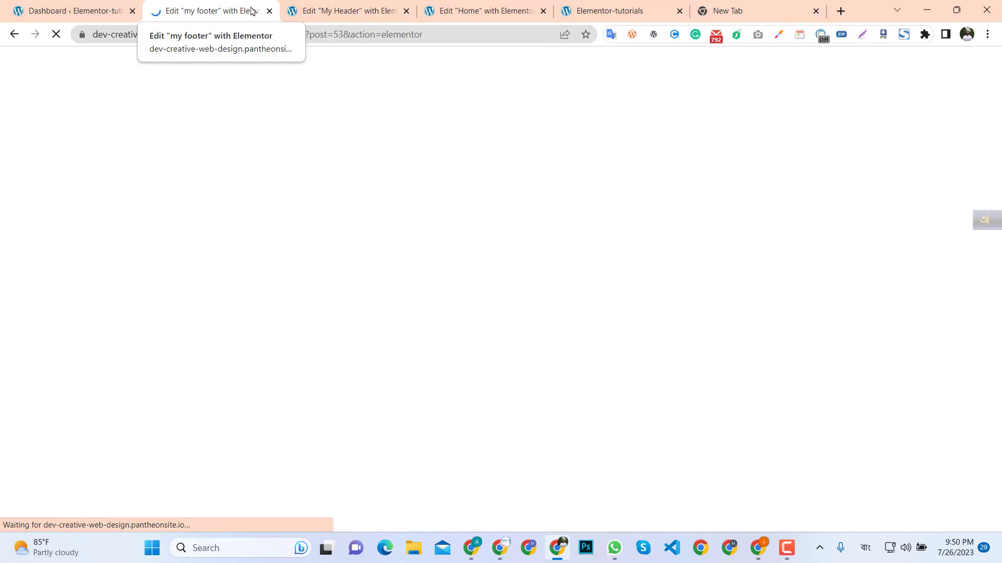
- Insert the Footer - Section 1 design from the ElementsKit sections into the my footer template and update it
{"action": "left_click", "coordinate": [332, 9]}
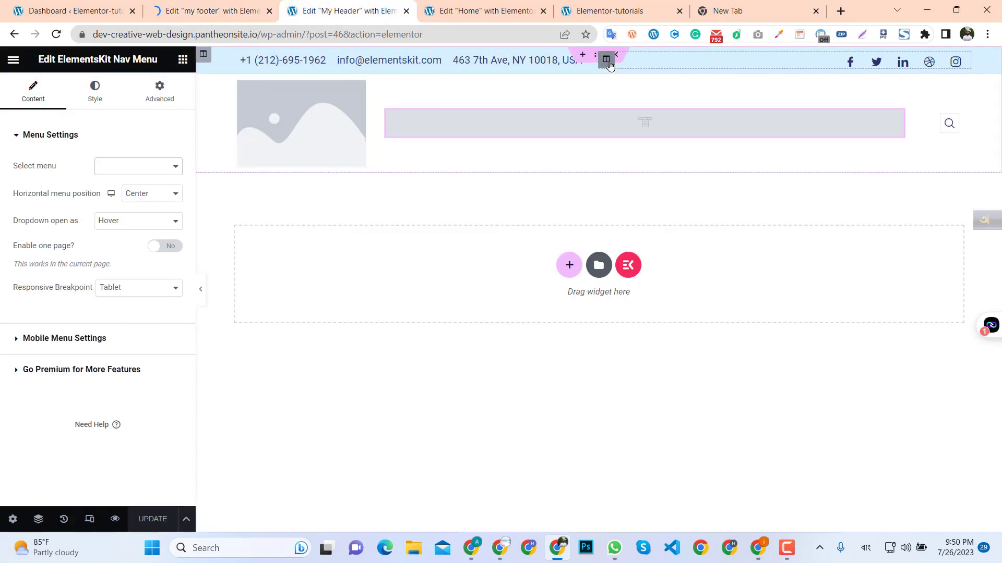
{"action": "left_click", "coordinate": [211, 7]}
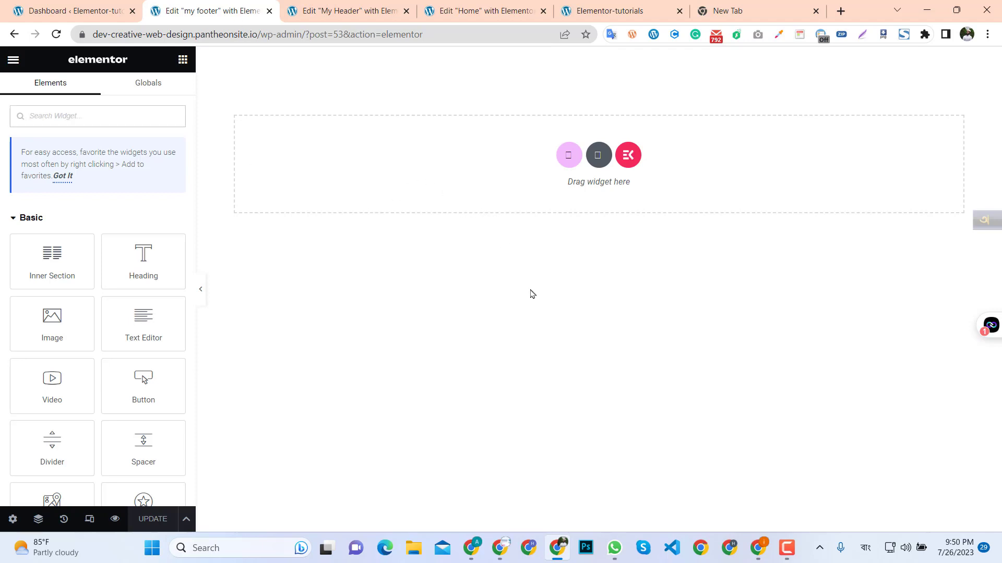
{"action": "left_click", "coordinate": [630, 157]}
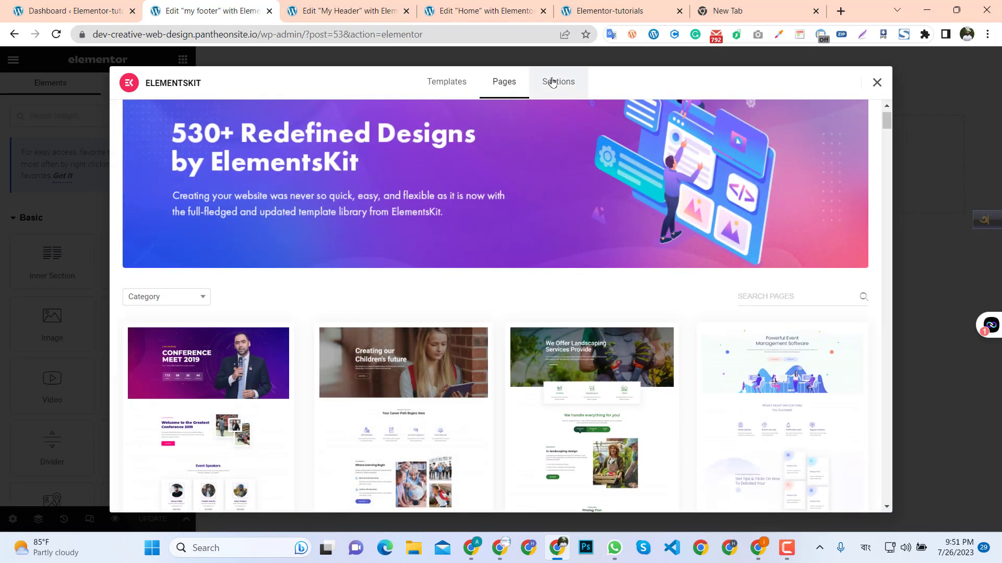
{"action": "left_click", "coordinate": [554, 82]}
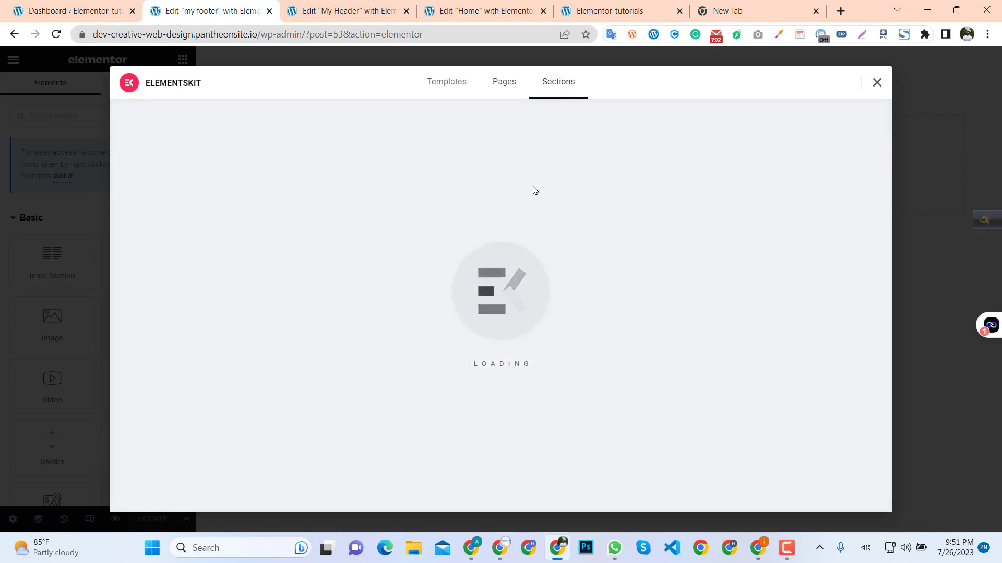
{"action": "scroll", "coordinate": [483, 394], "scroll_direction": "down", "scroll_amount": 3}
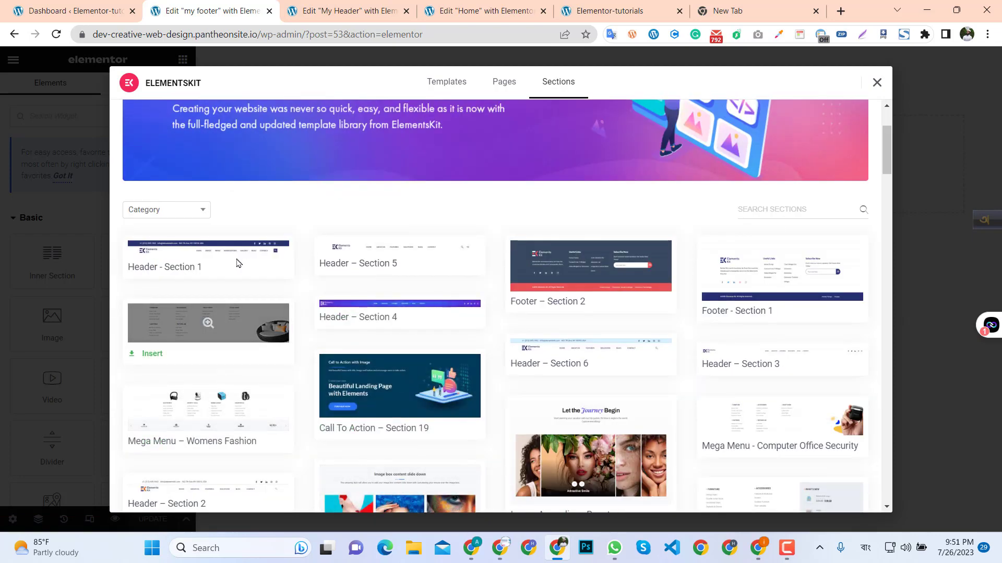
{"action": "scroll", "coordinate": [590, 266], "scroll_direction": "down", "scroll_amount": 1}
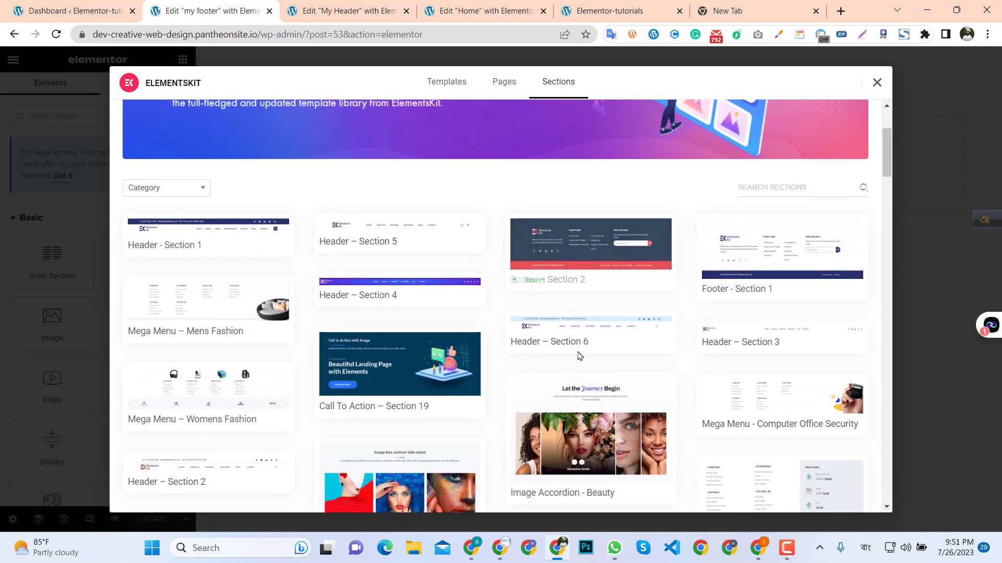
{"action": "scroll", "coordinate": [620, 360], "scroll_direction": "down", "scroll_amount": 2}
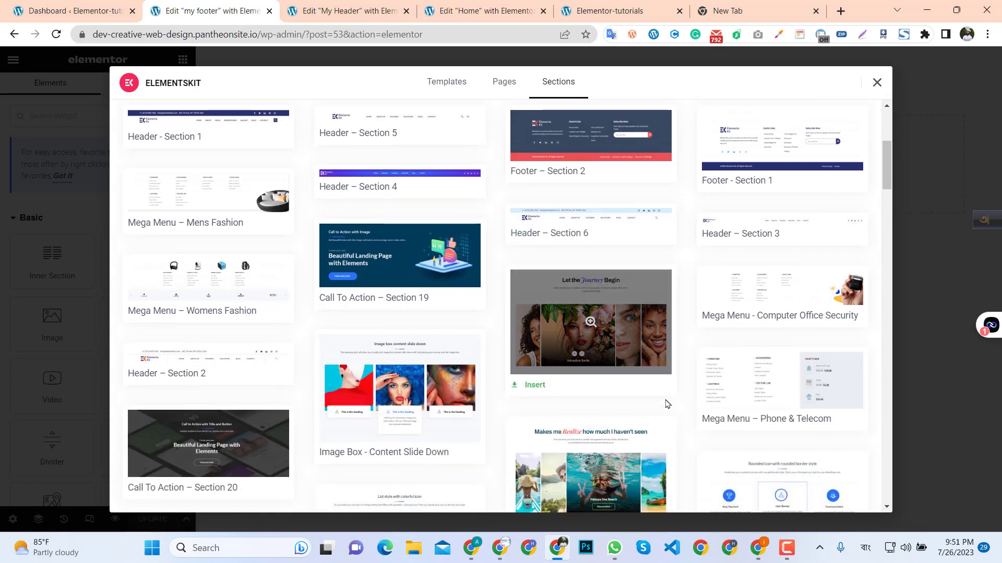
{"action": "scroll", "coordinate": [668, 418], "scroll_direction": "down", "scroll_amount": 2}
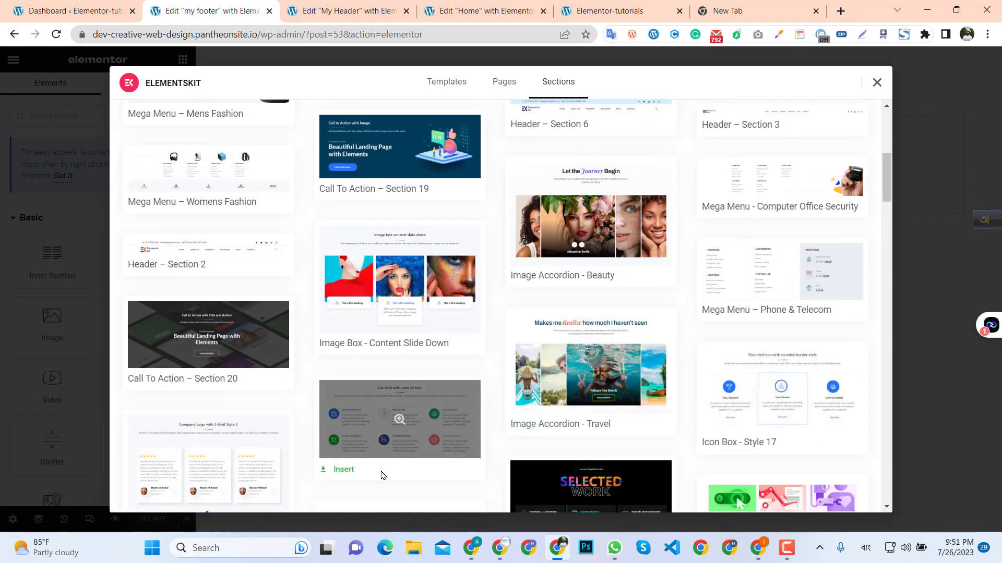
{"action": "scroll", "coordinate": [590, 449], "scroll_direction": "down", "scroll_amount": 1}
{"action": "scroll", "coordinate": [616, 438], "scroll_direction": "up", "scroll_amount": 3}
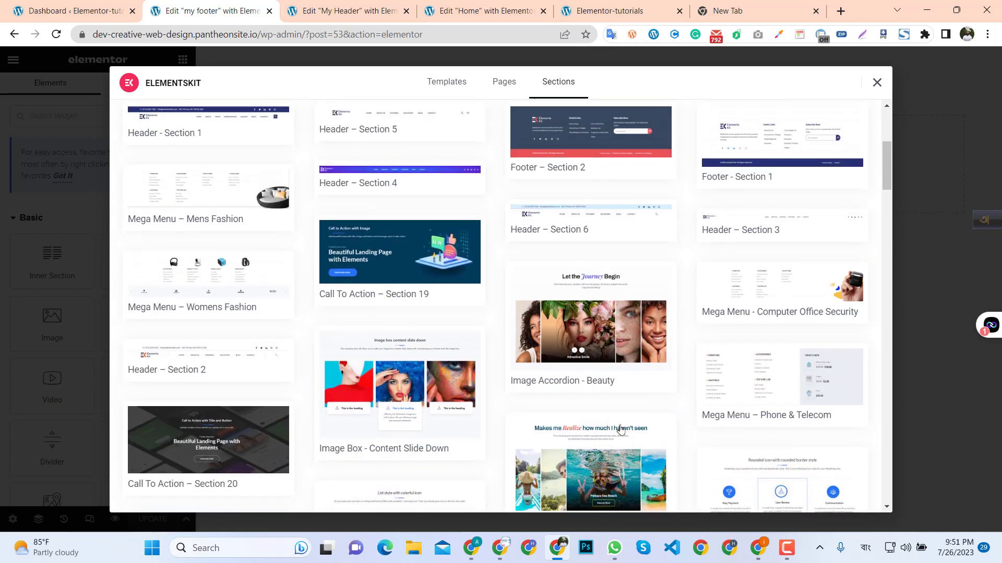
{"action": "scroll", "coordinate": [647, 396], "scroll_direction": "up", "scroll_amount": 3}
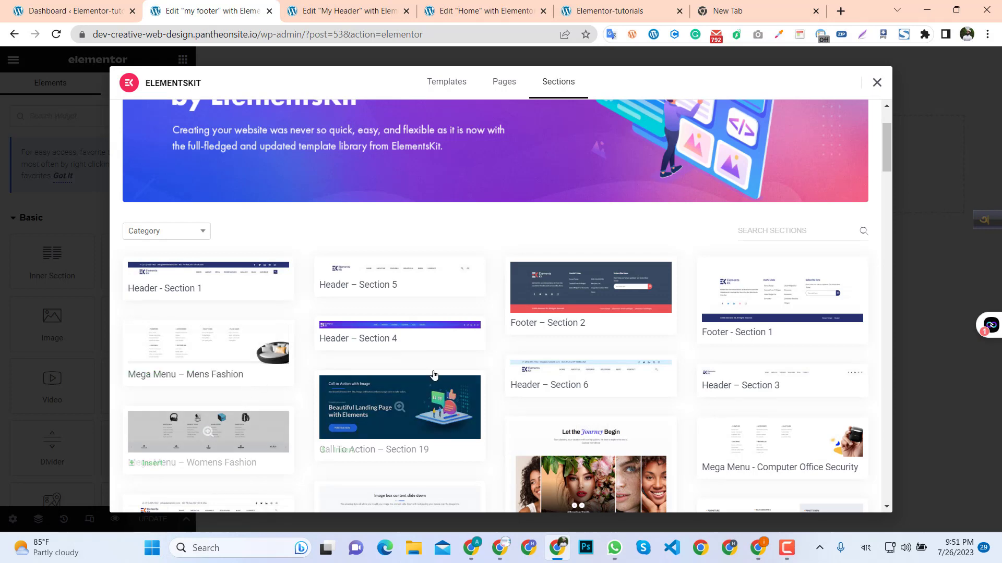
{"action": "mouse_move", "coordinate": [732, 334]}
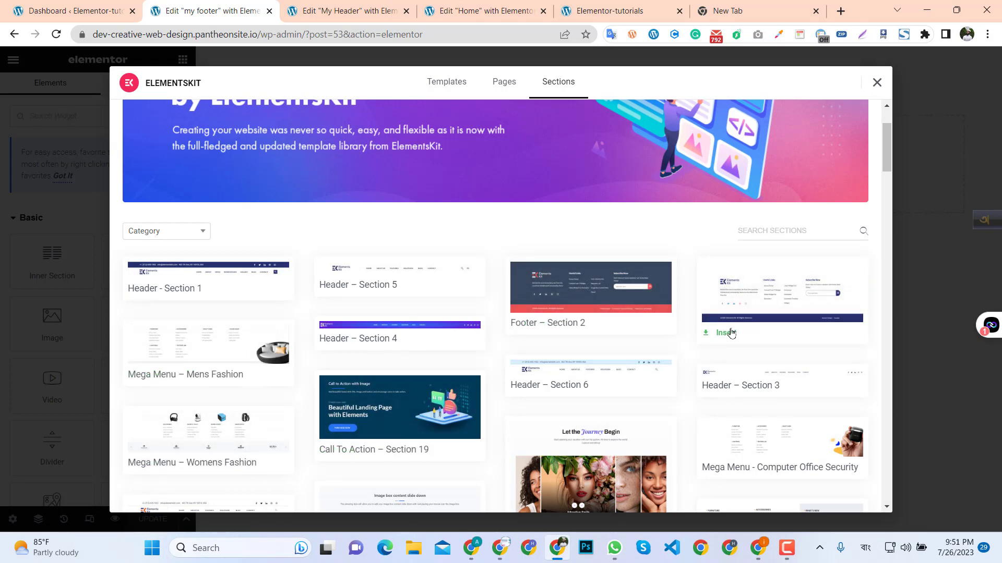
{"action": "left_click", "coordinate": [725, 333]}
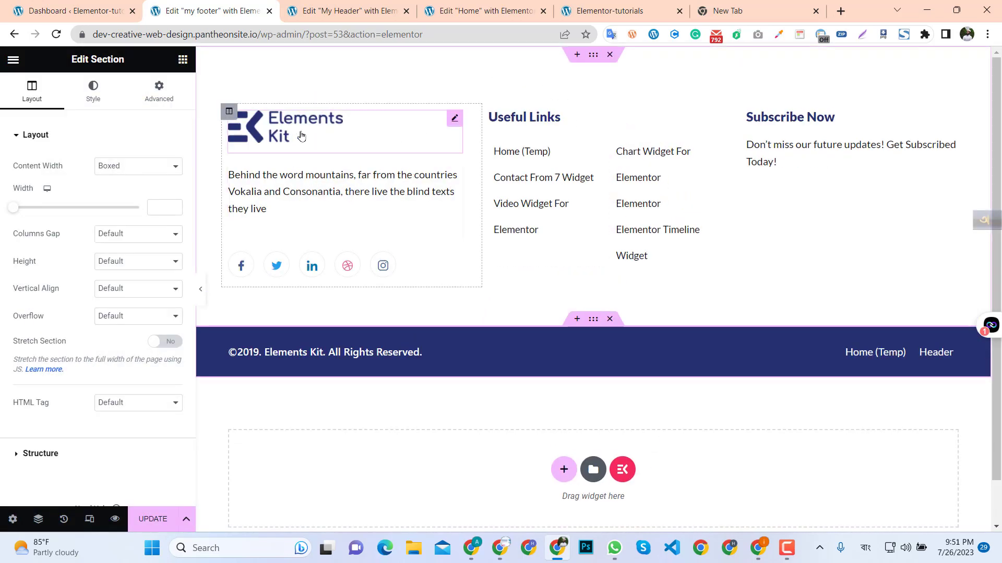
{"action": "left_click", "coordinate": [152, 516]}
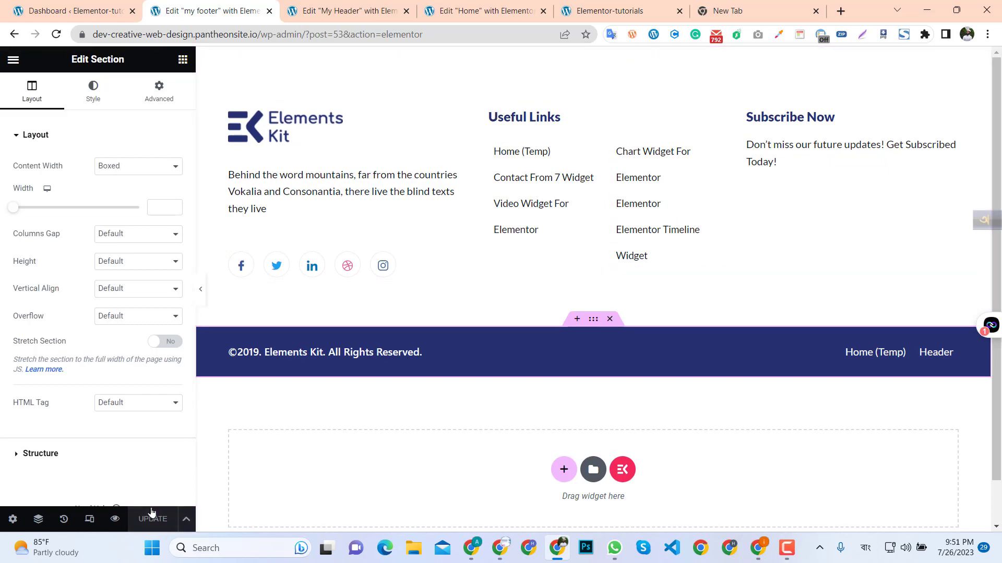
- Preview the Home page from its Elementor editor and examine the custom header and footer on the full page
{"action": "left_click", "coordinate": [459, 7]}
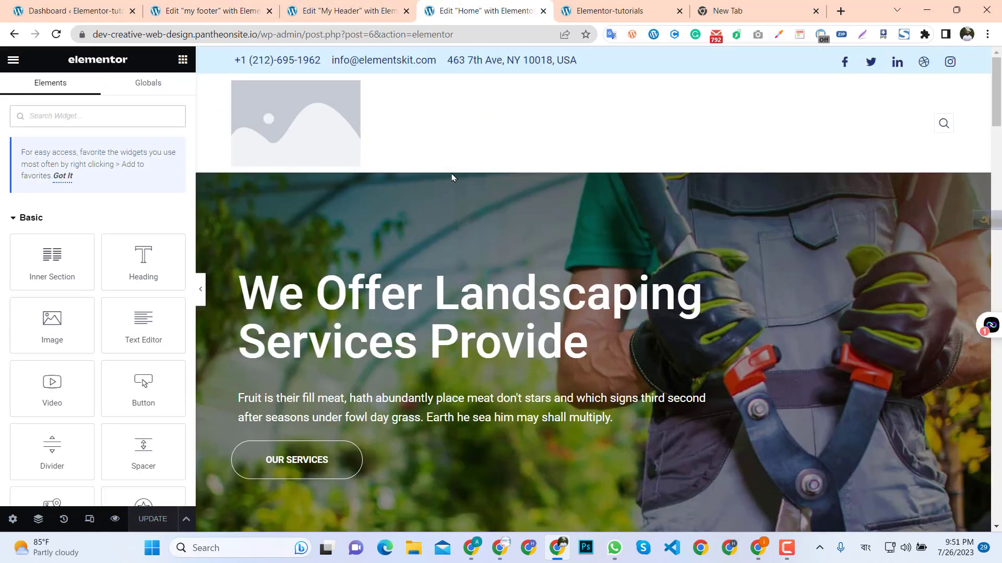
{"action": "left_click", "coordinate": [115, 521]}
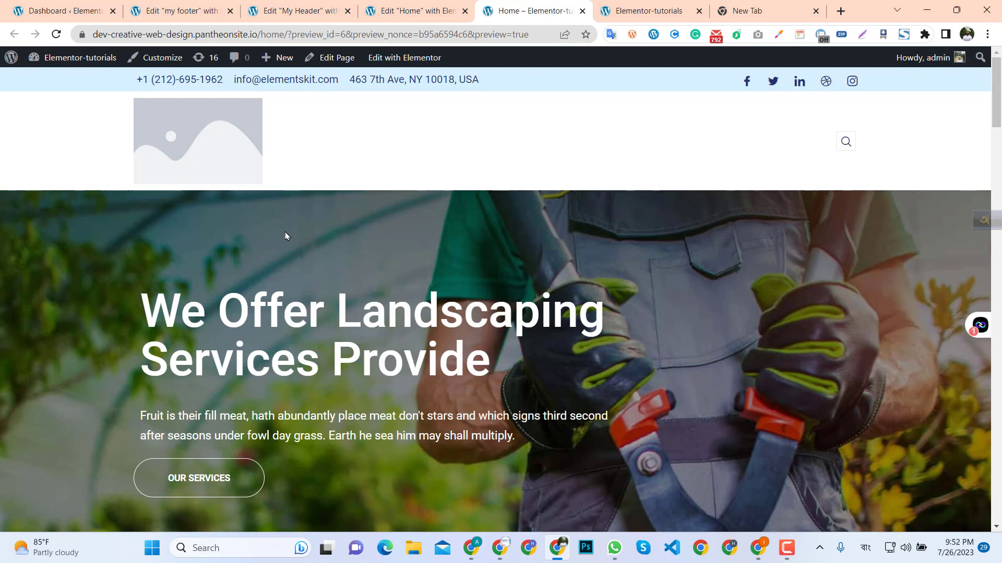
{"action": "scroll", "coordinate": [213, 133], "scroll_direction": "down", "scroll_amount": 3}
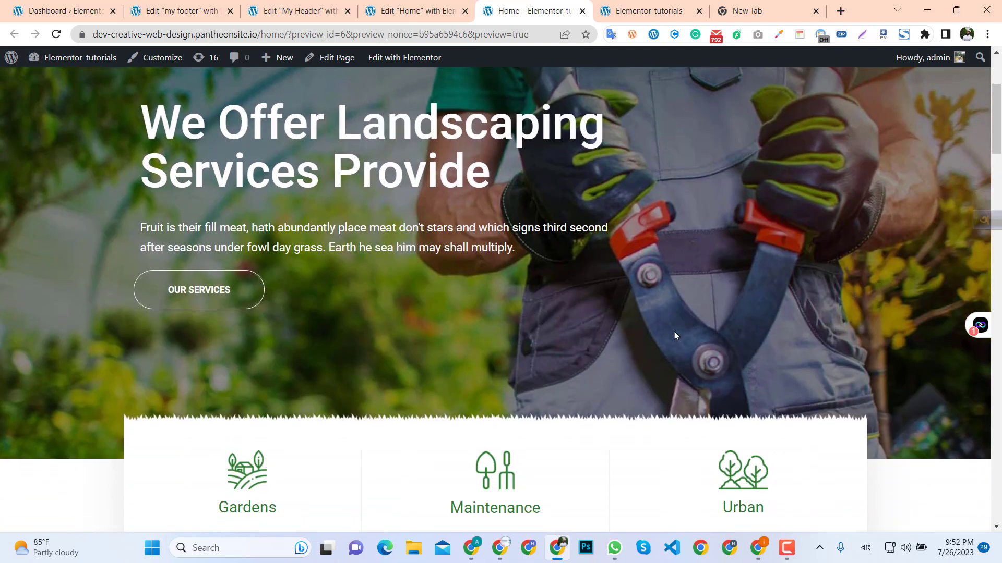
{"action": "scroll", "coordinate": [674, 335], "scroll_direction": "down", "scroll_amount": 4}
{"action": "left_click_drag", "start_coordinate": [997, 157], "coordinate": [999, 501]}
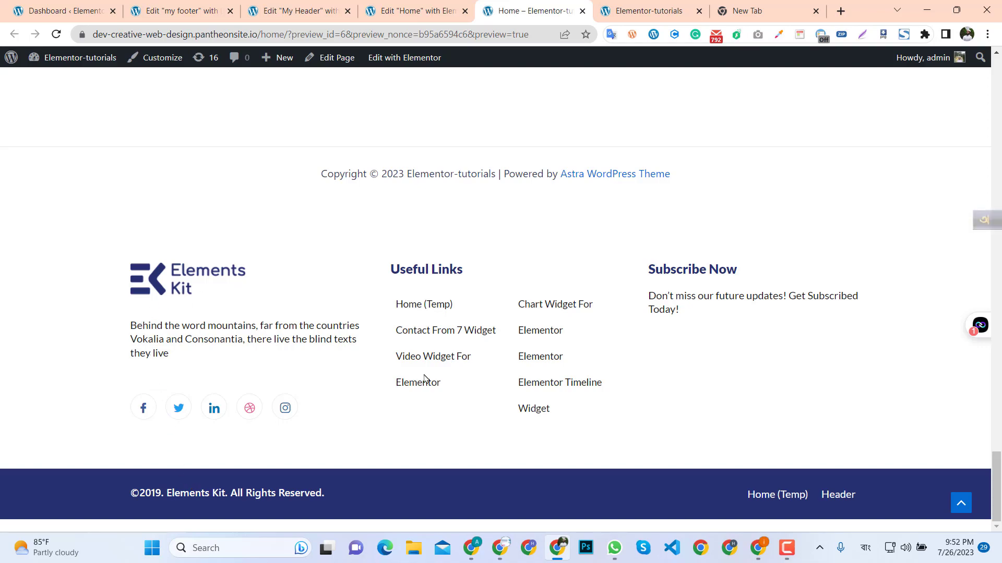
{"action": "scroll", "coordinate": [662, 441], "scroll_direction": "up", "scroll_amount": 2}
{"action": "scroll", "coordinate": [539, 417], "scroll_direction": "up", "scroll_amount": 3}
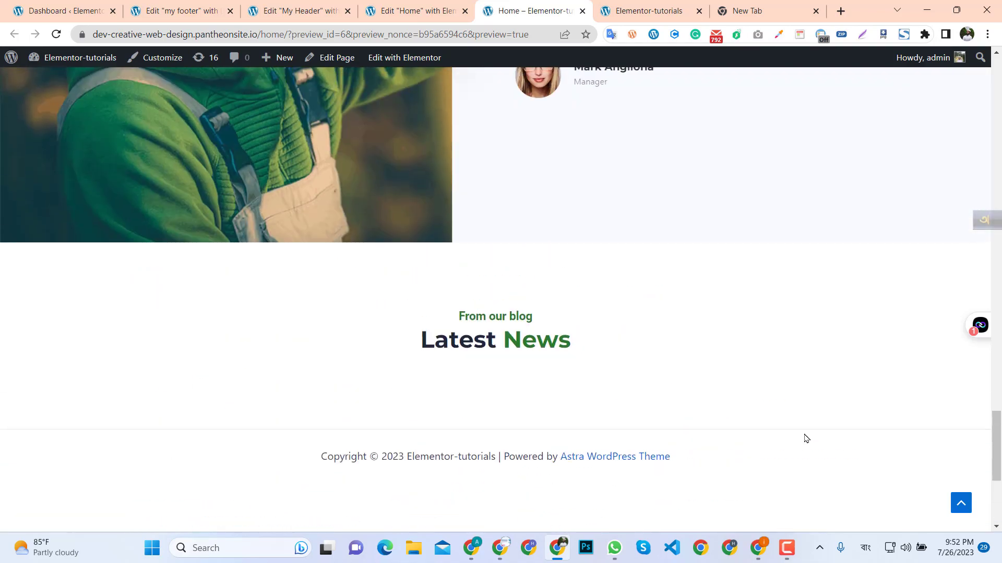
{"action": "left_click_drag", "start_coordinate": [996, 433], "coordinate": [1000, 79]}
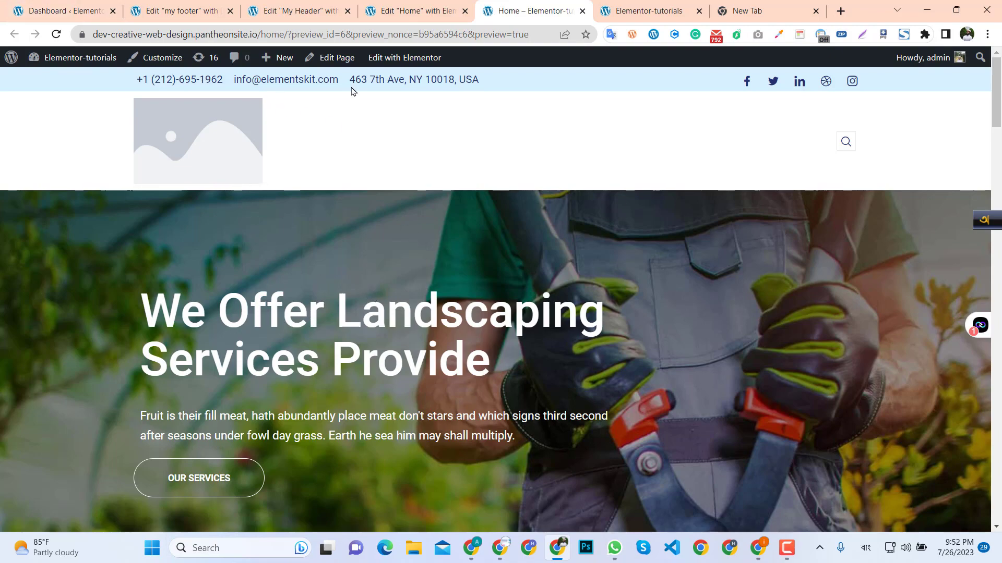
- Compare the Home page preview with the same page in the Elementor editor and look over the previewed content
{"action": "left_click", "coordinate": [405, 7]}
{"action": "left_click", "coordinate": [527, 8]}
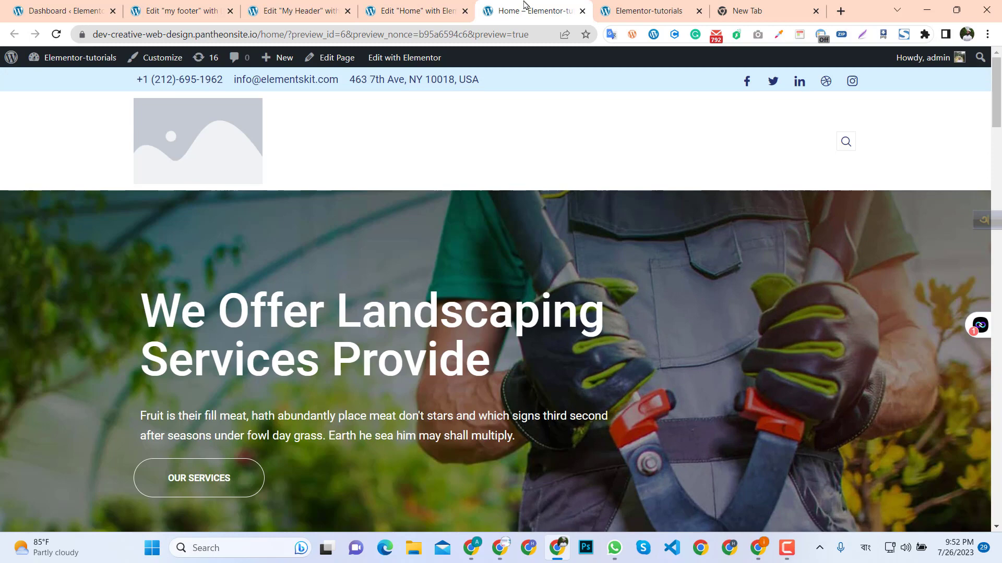
{"action": "left_click", "coordinate": [434, 7]}
{"action": "left_click", "coordinate": [553, 5]}
{"action": "left_click", "coordinate": [435, 8]}
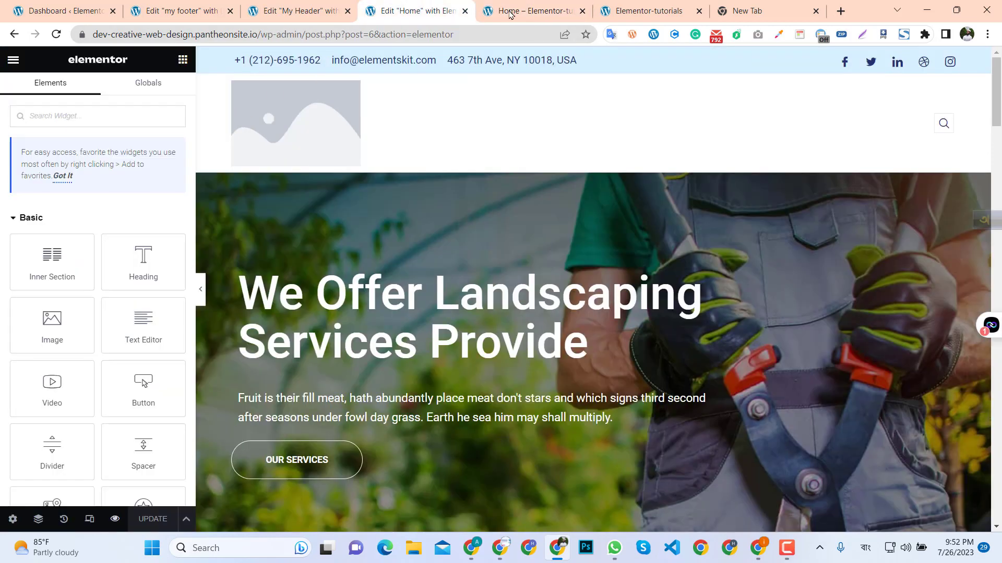
{"action": "left_click", "coordinate": [521, 7]}
{"action": "left_click", "coordinate": [411, 5]}
{"action": "left_click", "coordinate": [520, 9]}
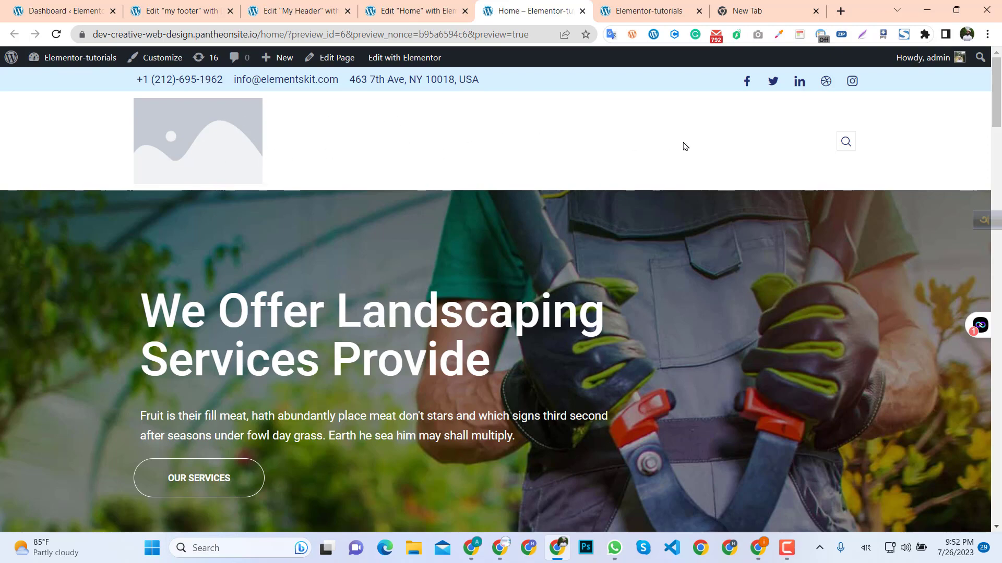
{"action": "scroll", "coordinate": [386, 333], "scroll_direction": "down", "scroll_amount": 5}
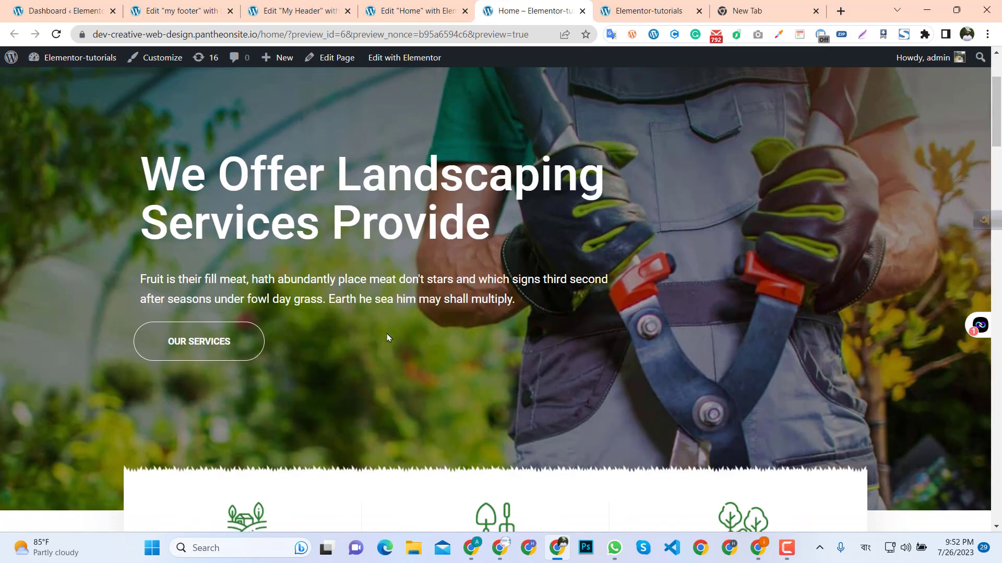
- Review the previewed Home page's custom header, landscaping hero section and the service boxes below it
{"action": "scroll", "coordinate": [377, 362], "scroll_direction": "up", "scroll_amount": 5}
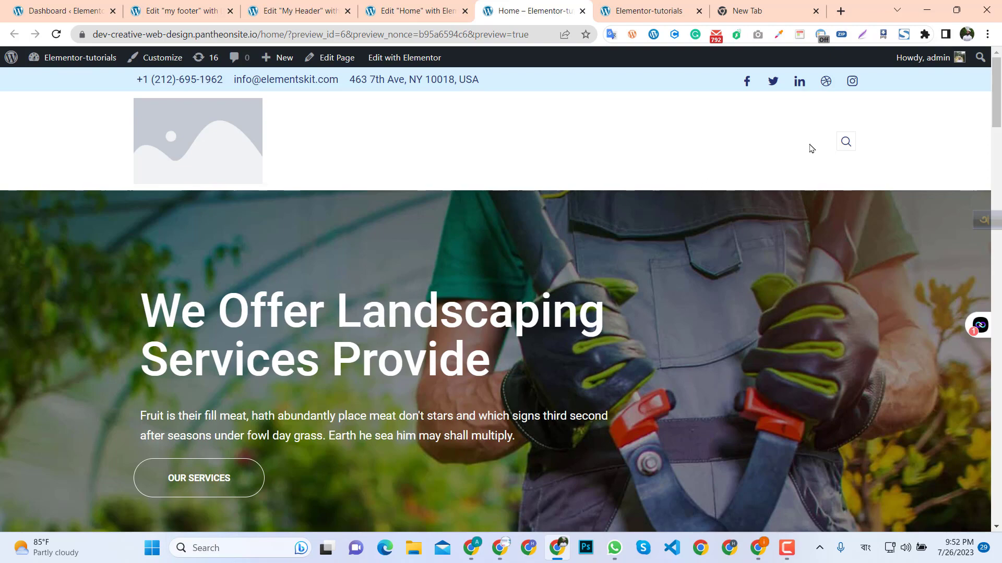
{"action": "scroll", "coordinate": [723, 328], "scroll_direction": "down", "scroll_amount": 4}
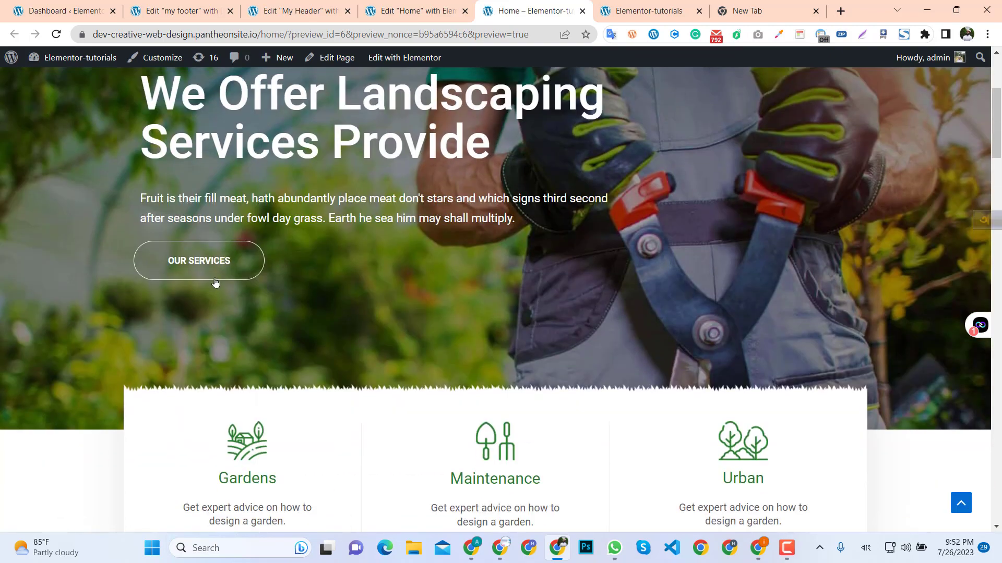
{"action": "scroll", "coordinate": [512, 442], "scroll_direction": "up", "scroll_amount": 4}
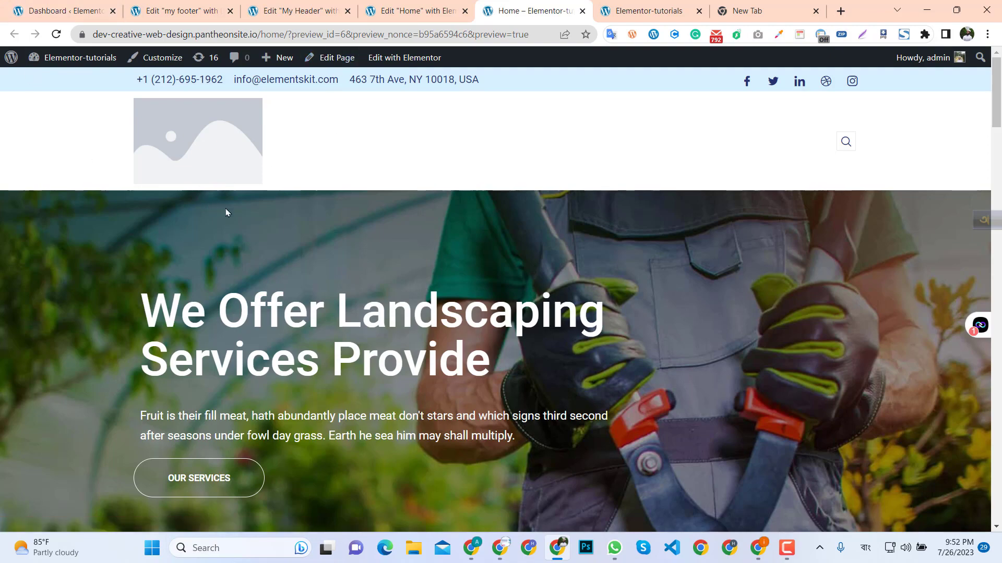
{"action": "scroll", "coordinate": [746, 159], "scroll_direction": "down", "scroll_amount": 2}
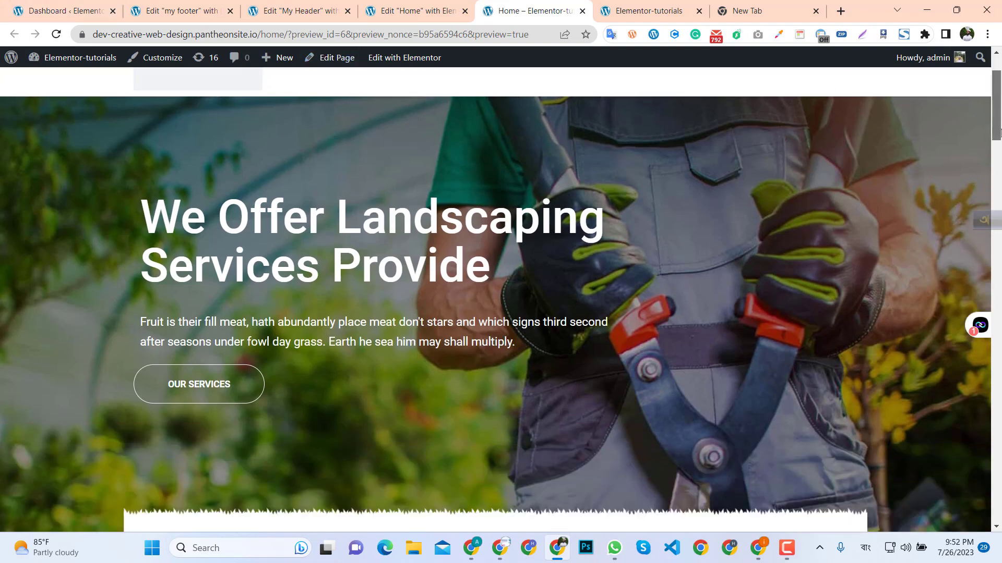
{"action": "scroll", "coordinate": [647, 164], "scroll_direction": "up", "scroll_amount": 2}
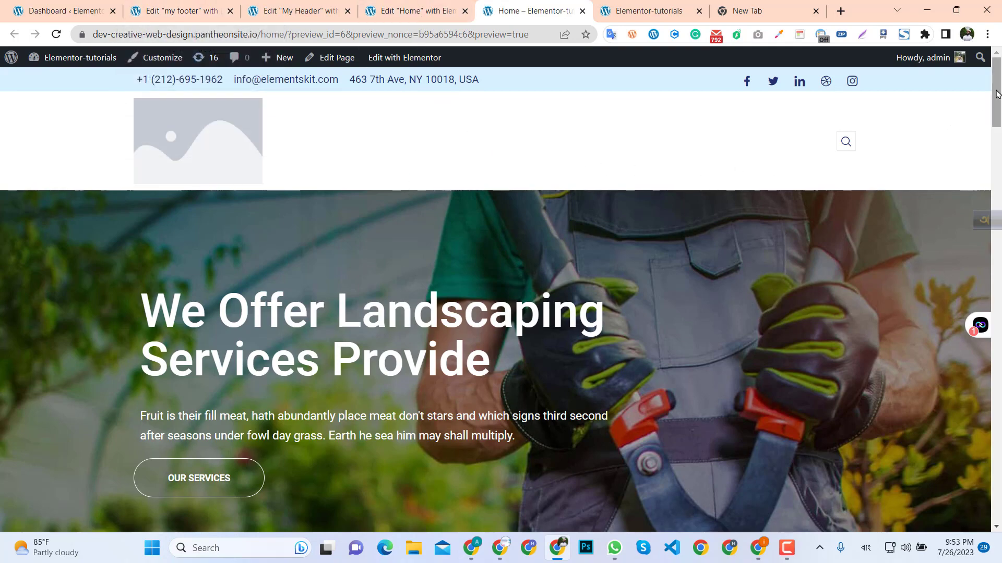
{"action": "mouse_move", "coordinate": [996, 99]}
{"action": "left_mouse_down"}
{"action": "mouse_move", "coordinate": [995, 127]}
{"action": "mouse_move", "coordinate": [999, 81]}
{"action": "left_mouse_up"}
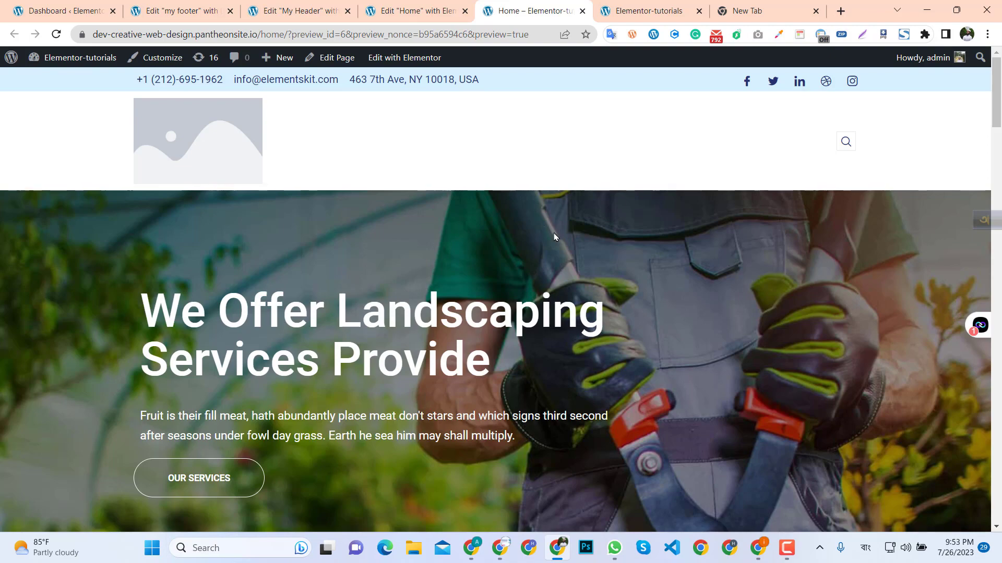
{"action": "scroll", "coordinate": [600, 248], "scroll_direction": "down", "scroll_amount": 3}
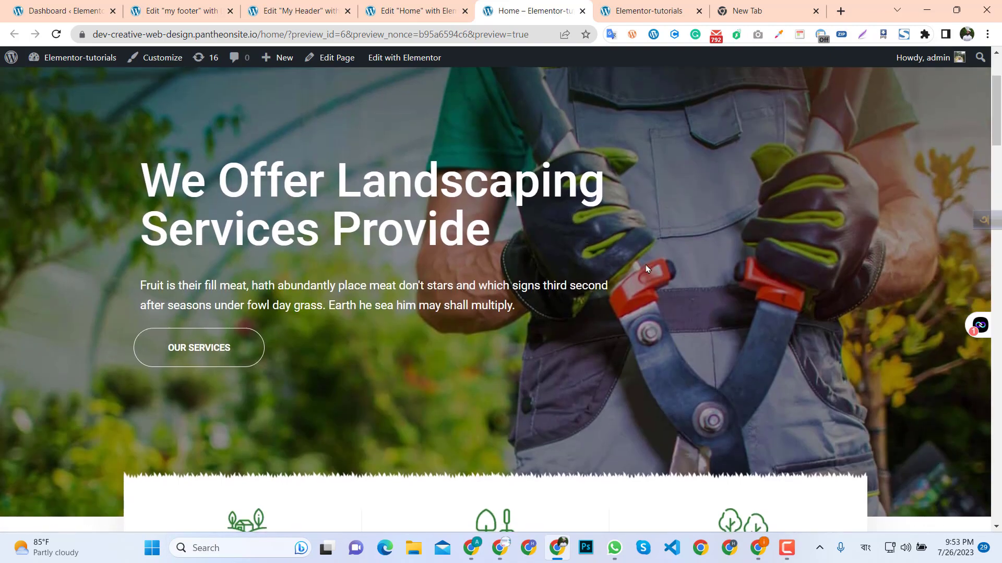
{"action": "scroll", "coordinate": [825, 252], "scroll_direction": "up", "scroll_amount": 3}
{"action": "scroll", "coordinate": [825, 251], "scroll_direction": "down", "scroll_amount": 8}
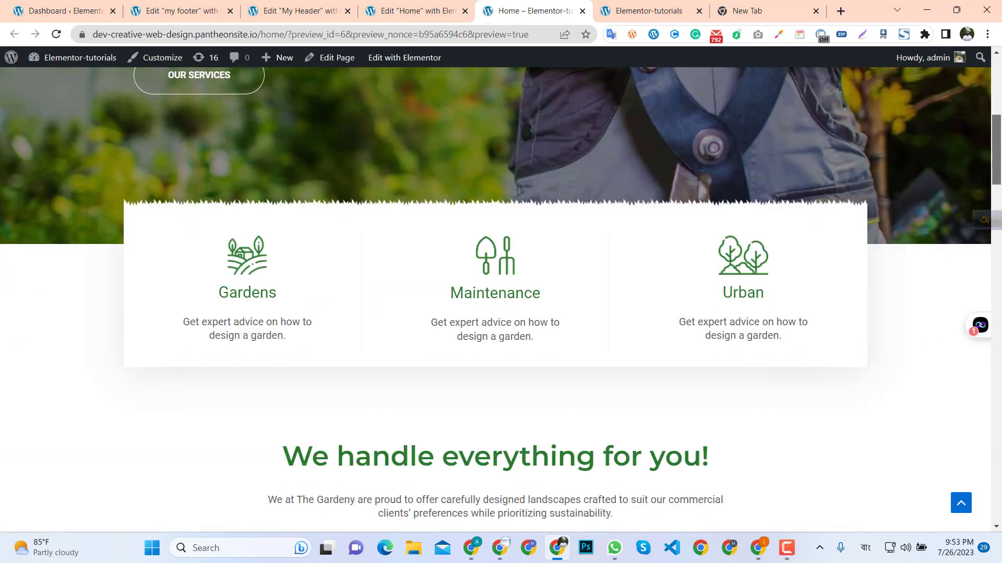
{"action": "scroll", "coordinate": [488, 154], "scroll_direction": "up", "scroll_amount": 10}
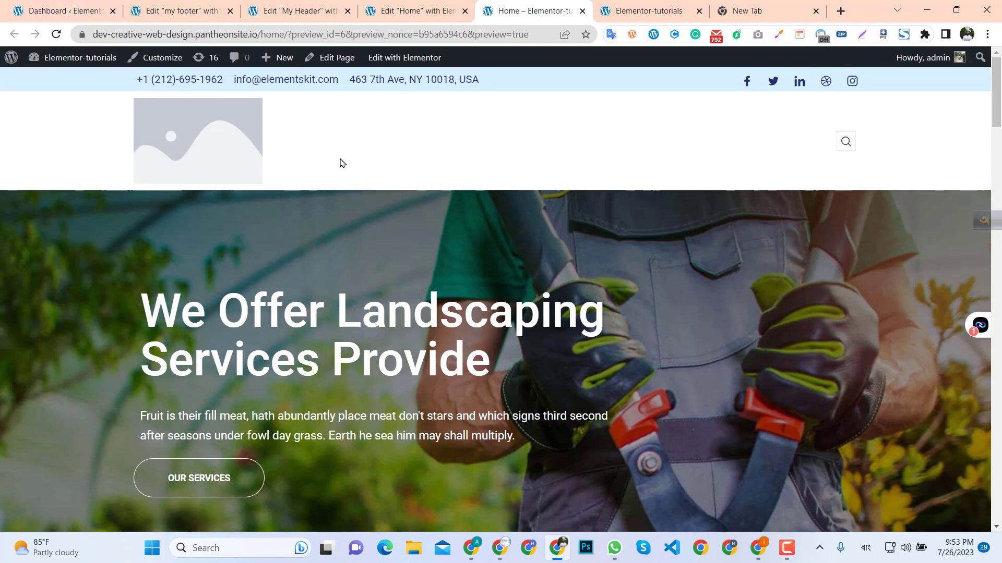
- Check the header and hero section of the Home page in its Elementor editor against the preview, ending in the editor
{"action": "left_click", "coordinate": [409, 10]}
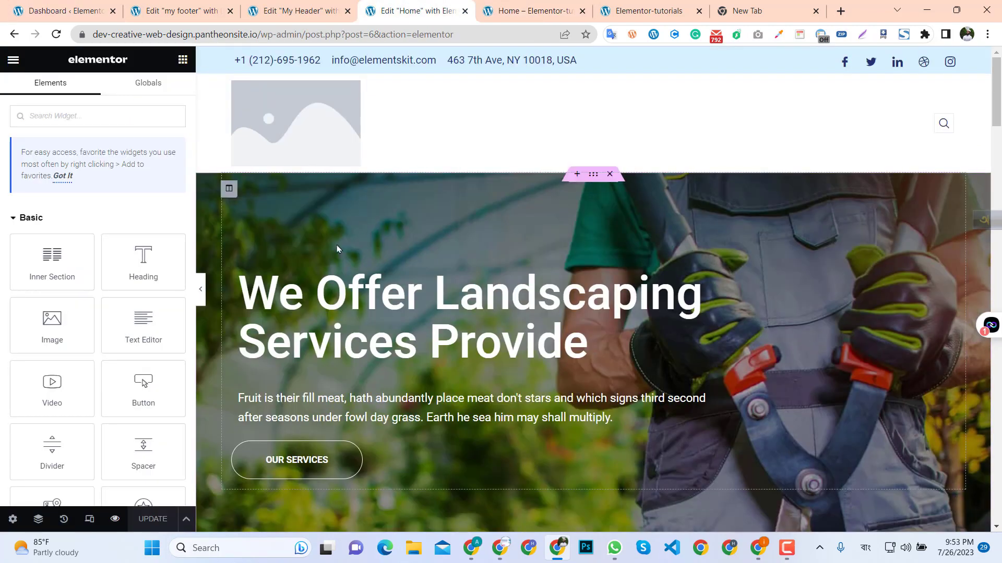
{"action": "left_click", "coordinate": [532, 11]}
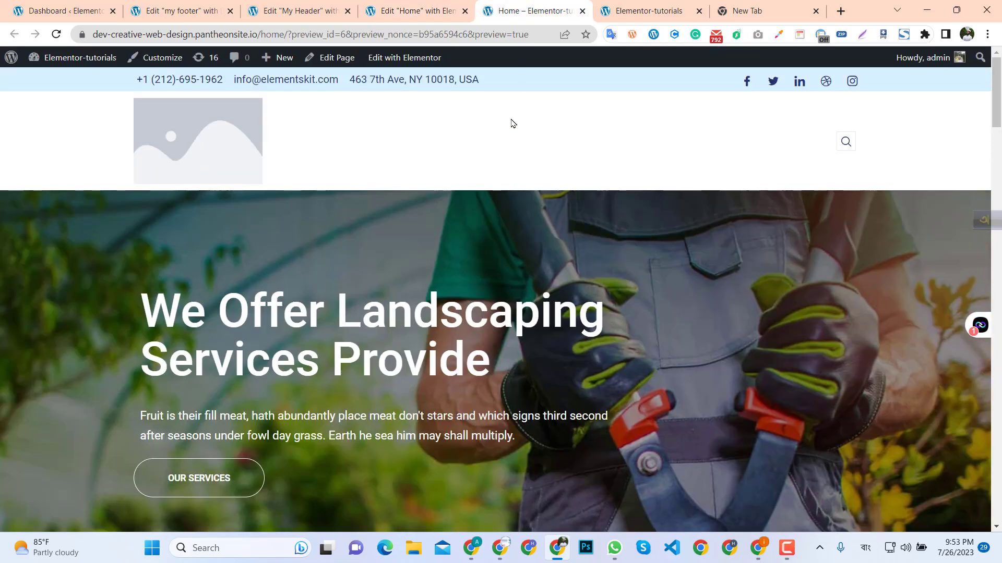
{"action": "left_click_drag", "start_coordinate": [999, 97], "coordinate": [607, 235]}
{"action": "left_click", "coordinate": [402, 11]}
{"action": "left_click", "coordinate": [482, 9]}
{"action": "left_click", "coordinate": [410, 8]}
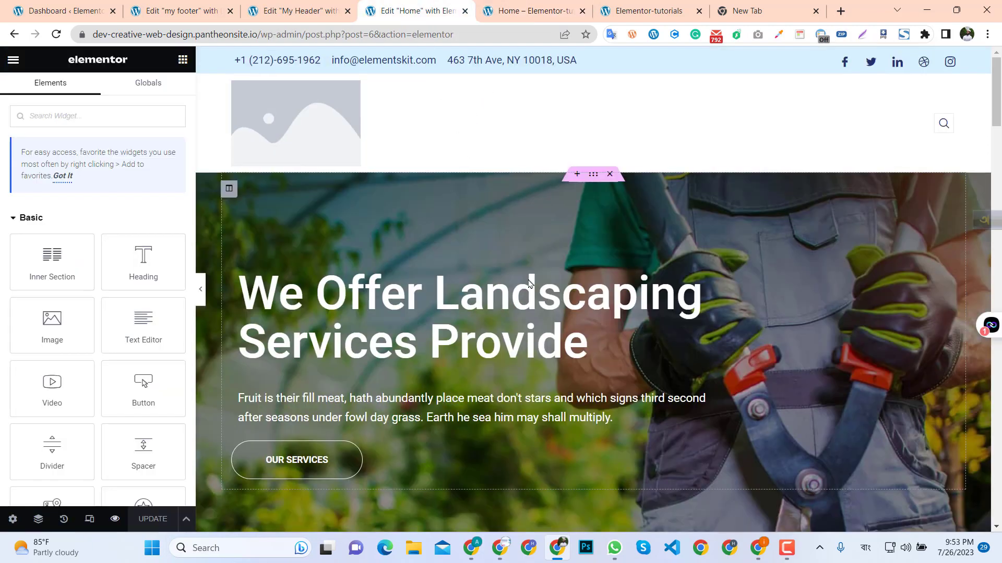